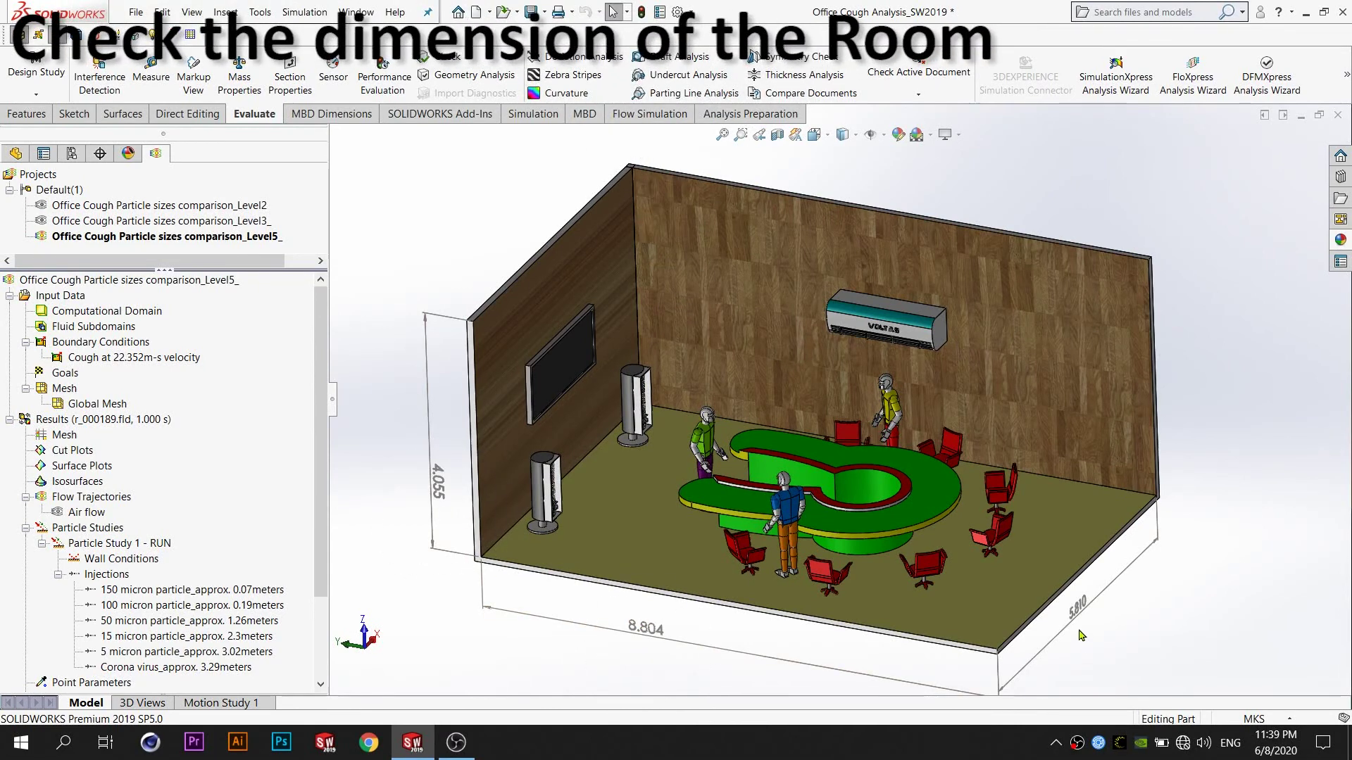
Step: Orbit and zoom the room down to a close view of the table
middle_click_drag(1080, 631, 1126, 655)
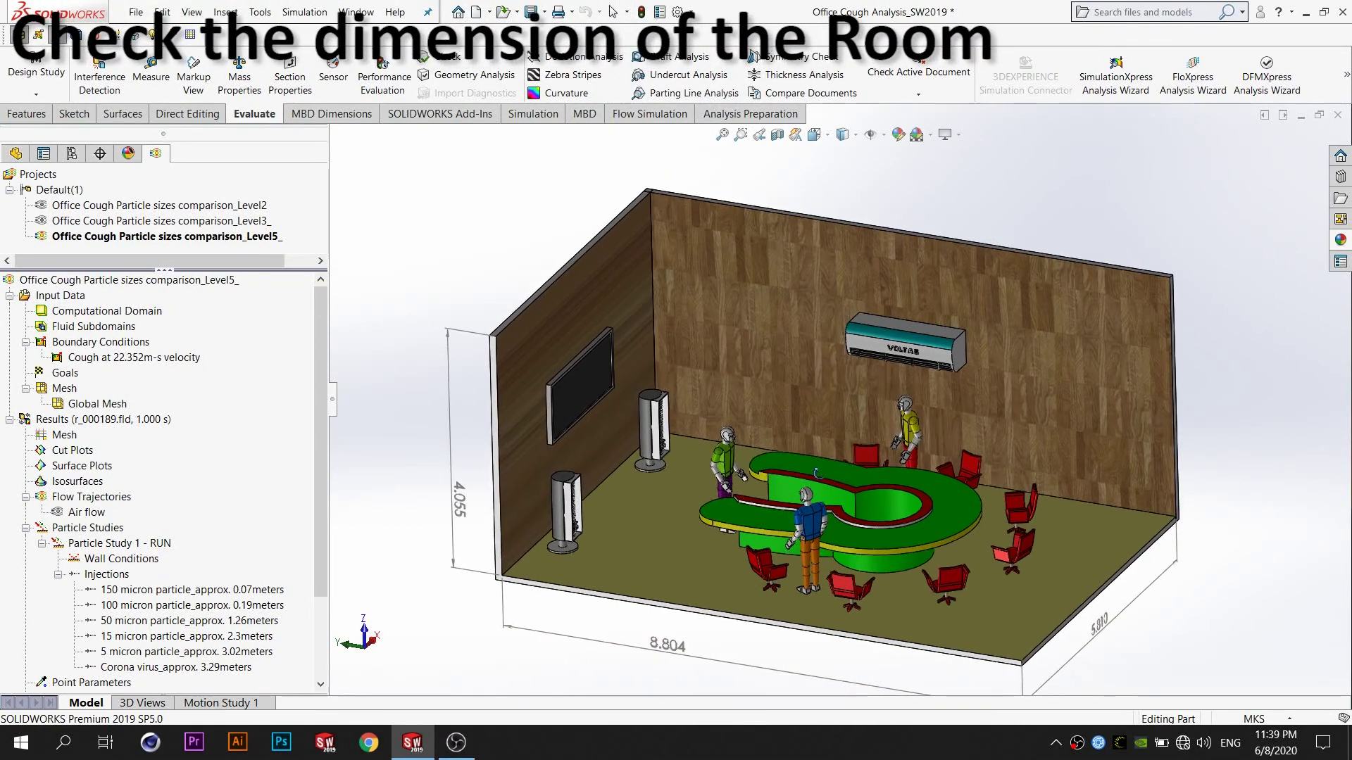
middle_click_drag(778, 478, 830, 494)
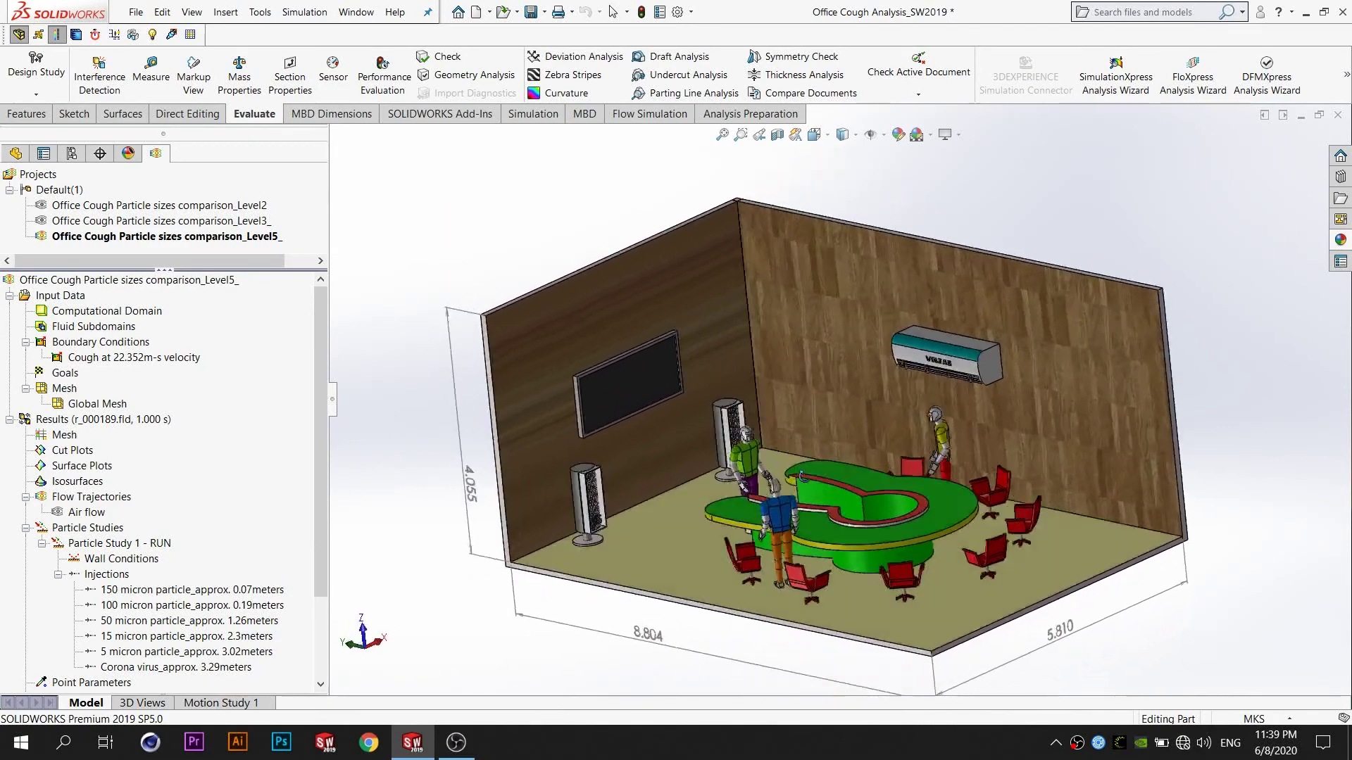
scroll(829, 494, "down", 2)
scroll(838, 497, "down", 2)
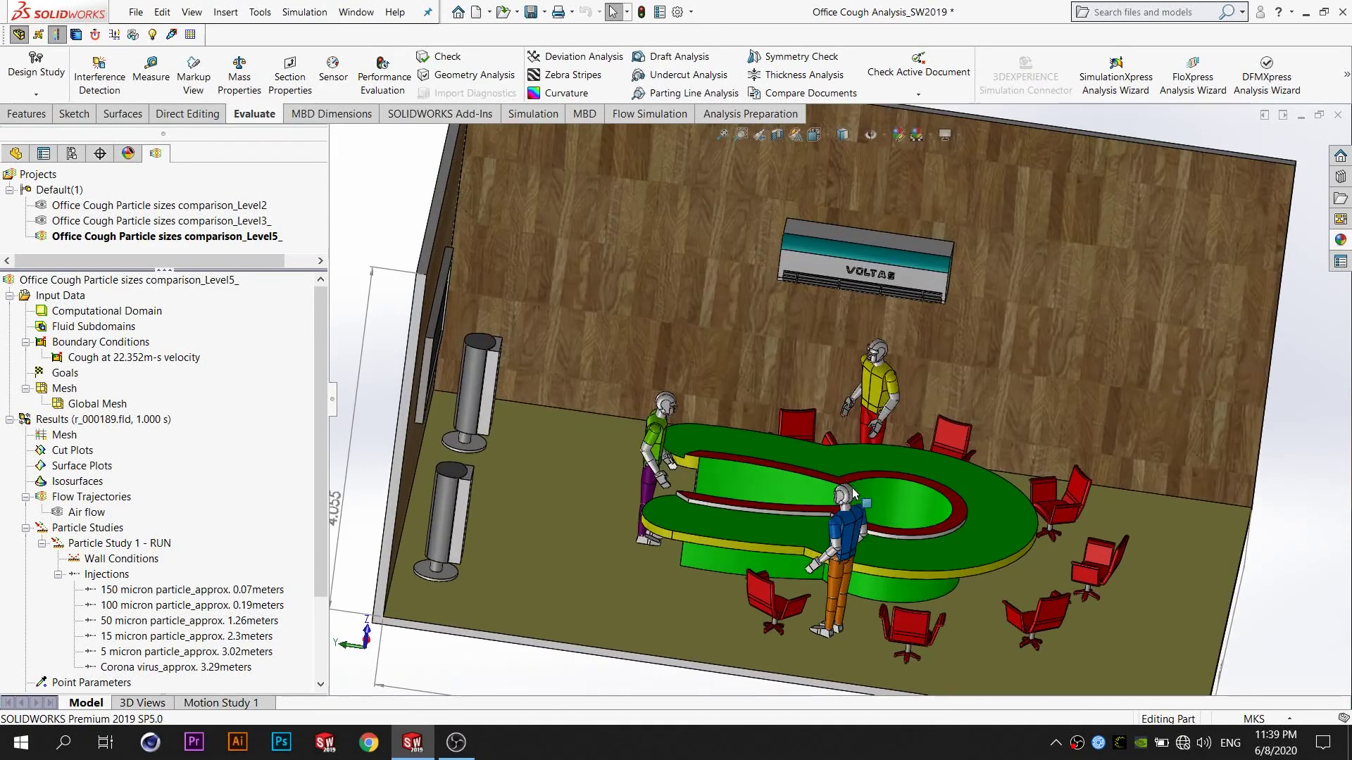
middle_click_drag(844, 497, 902, 503)
scroll(902, 502, "down", 2)
scroll(845, 486, "down", 2)
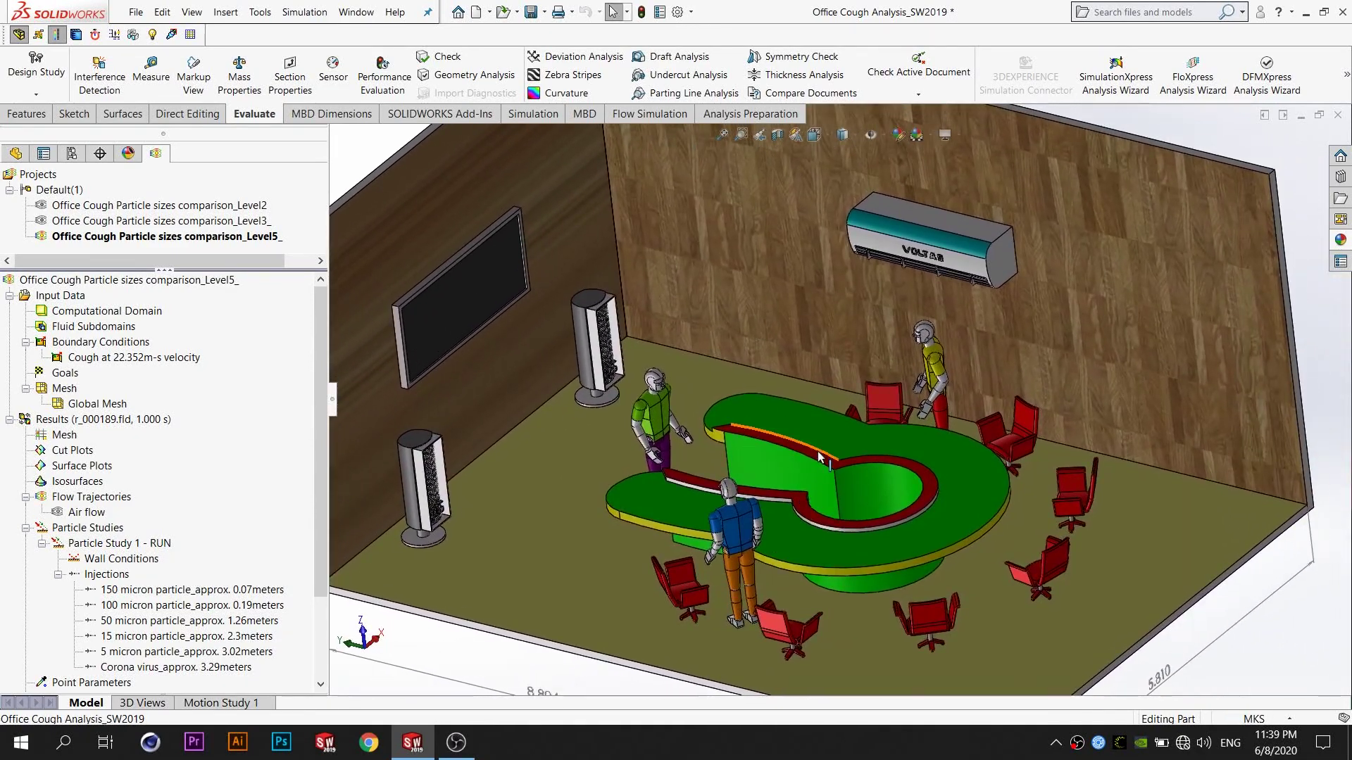
scroll(802, 466, "down", 2)
scroll(798, 448, "down", 2)
middle_click_drag(797, 449, 804, 455)
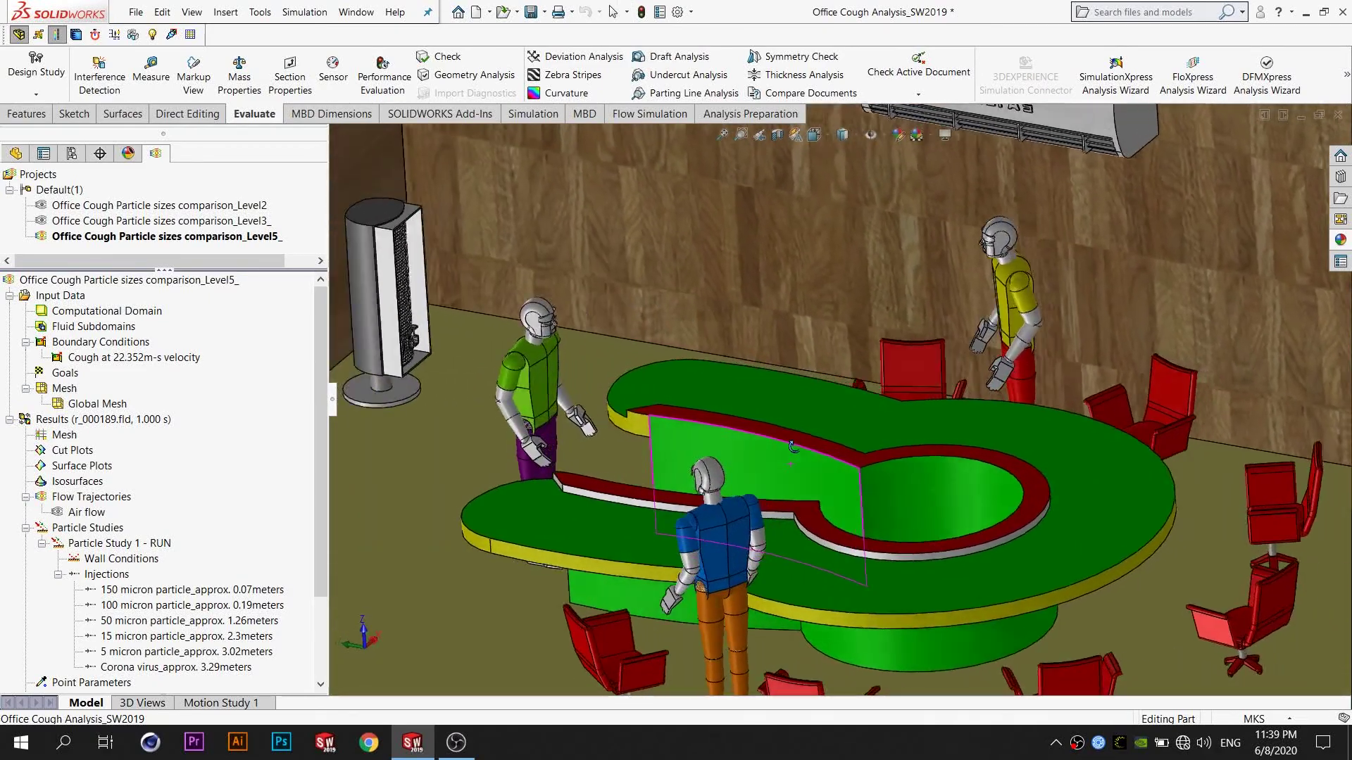
scroll(804, 455, "up", 5)
scroll(801, 453, "down", 1)
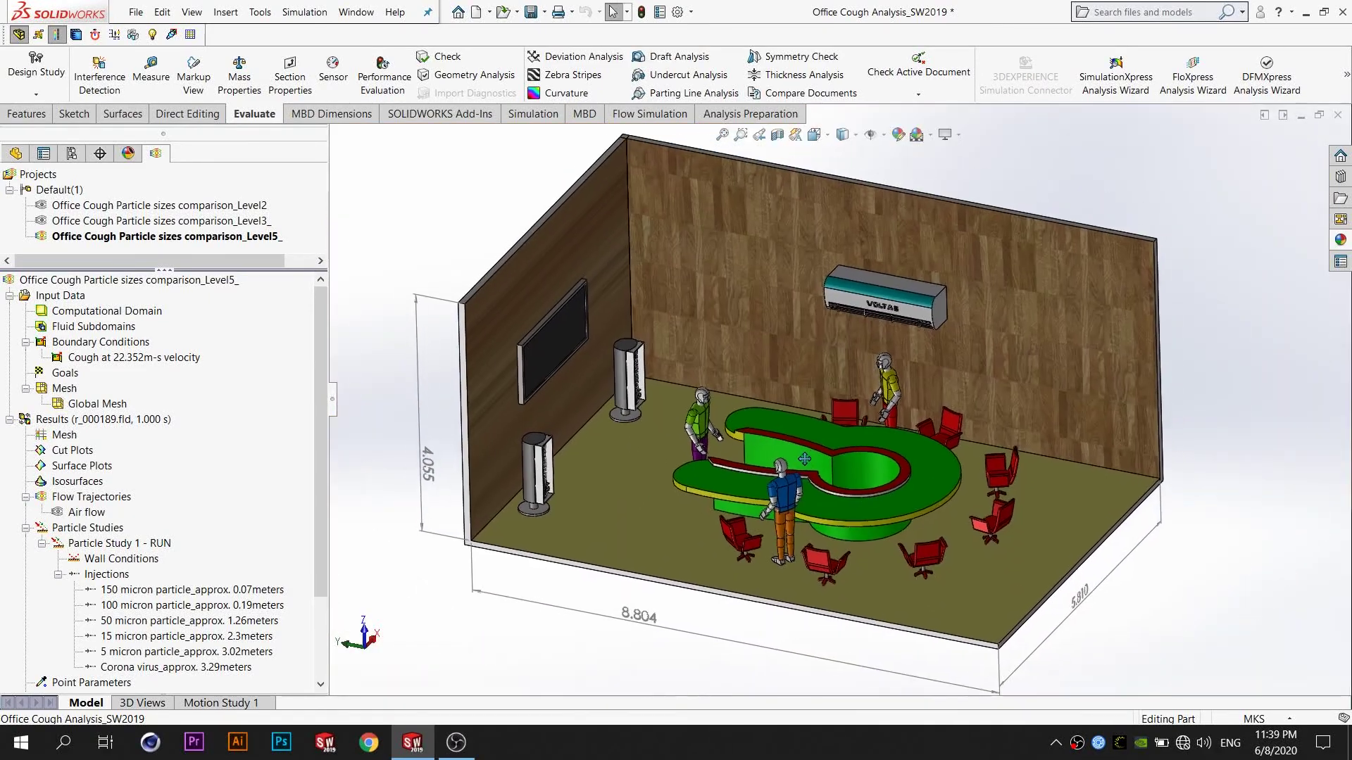
scroll(799, 455, "down", 1)
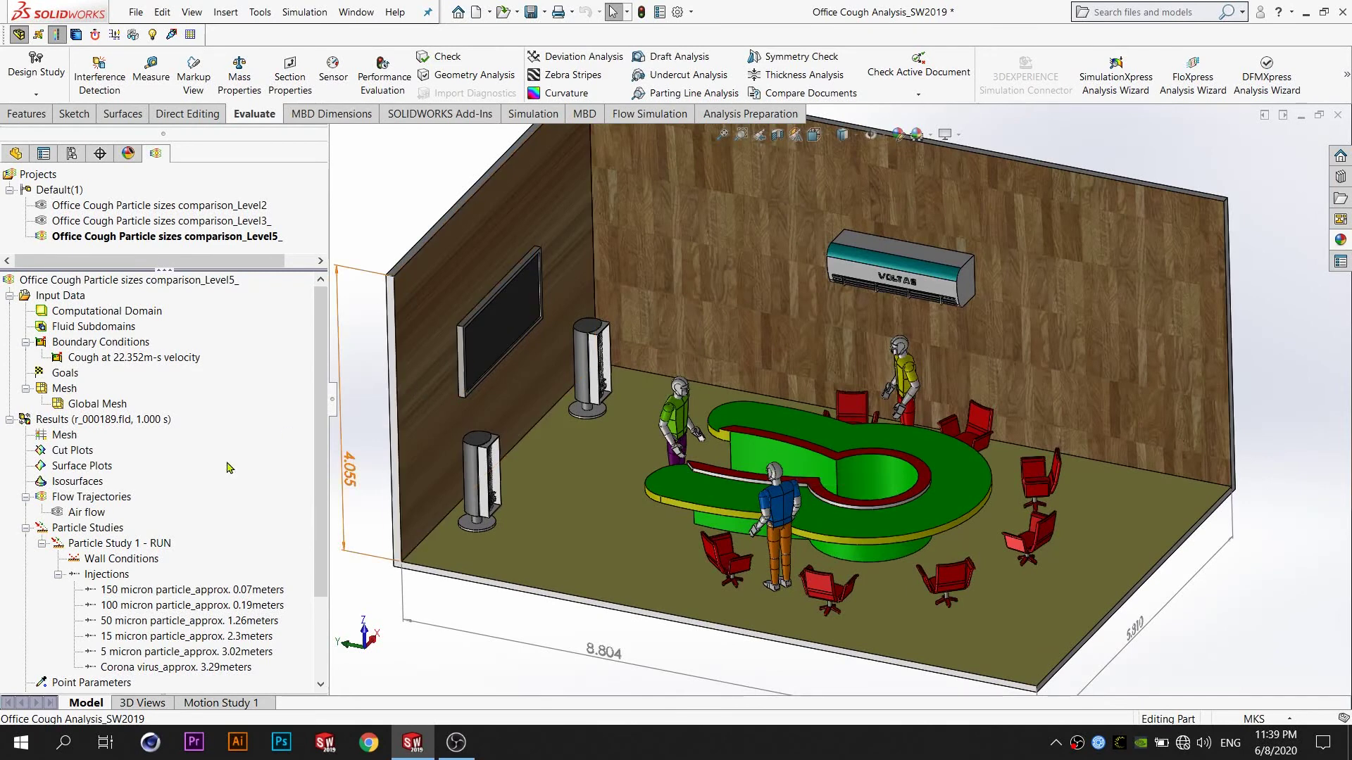
Step: Select the Air flow trajectory and the Cough inlet condition (22.352 m/s)
left_click(116, 514)
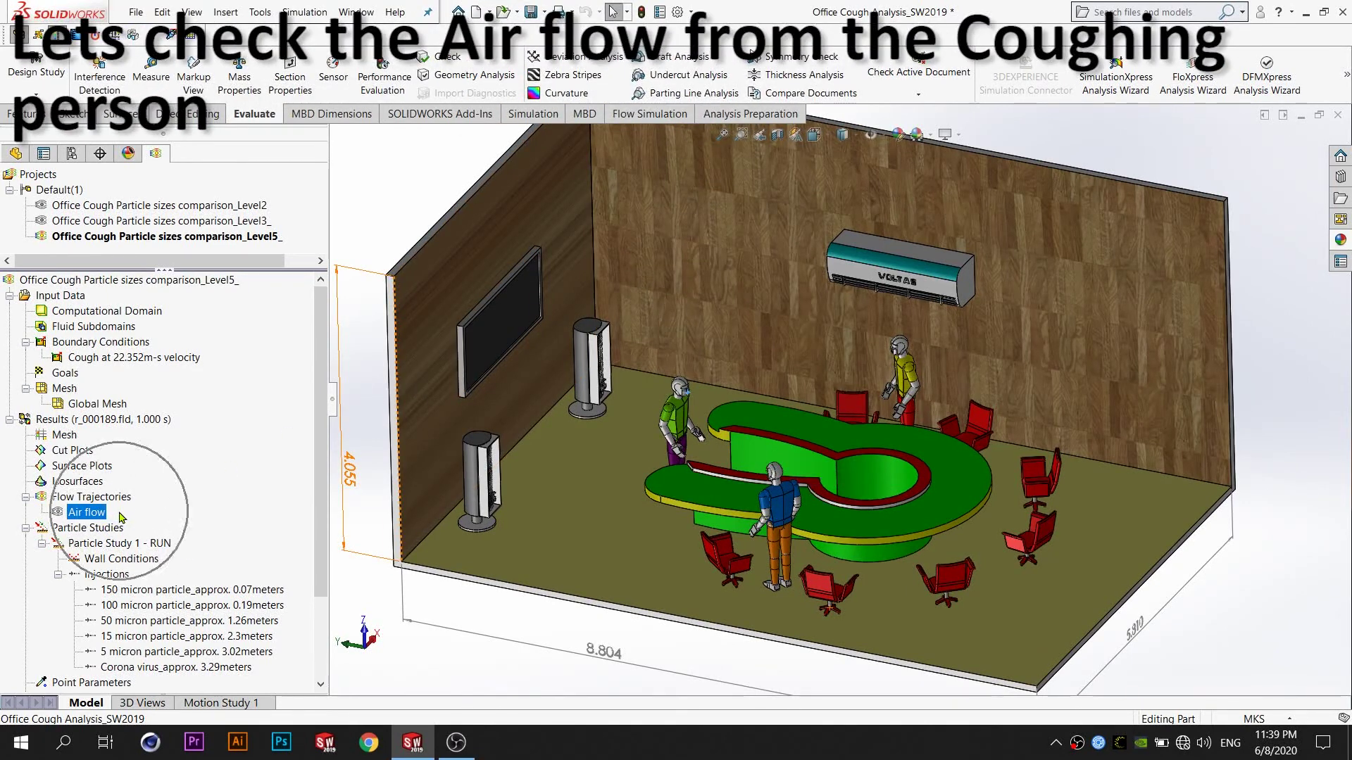
left_click(687, 397)
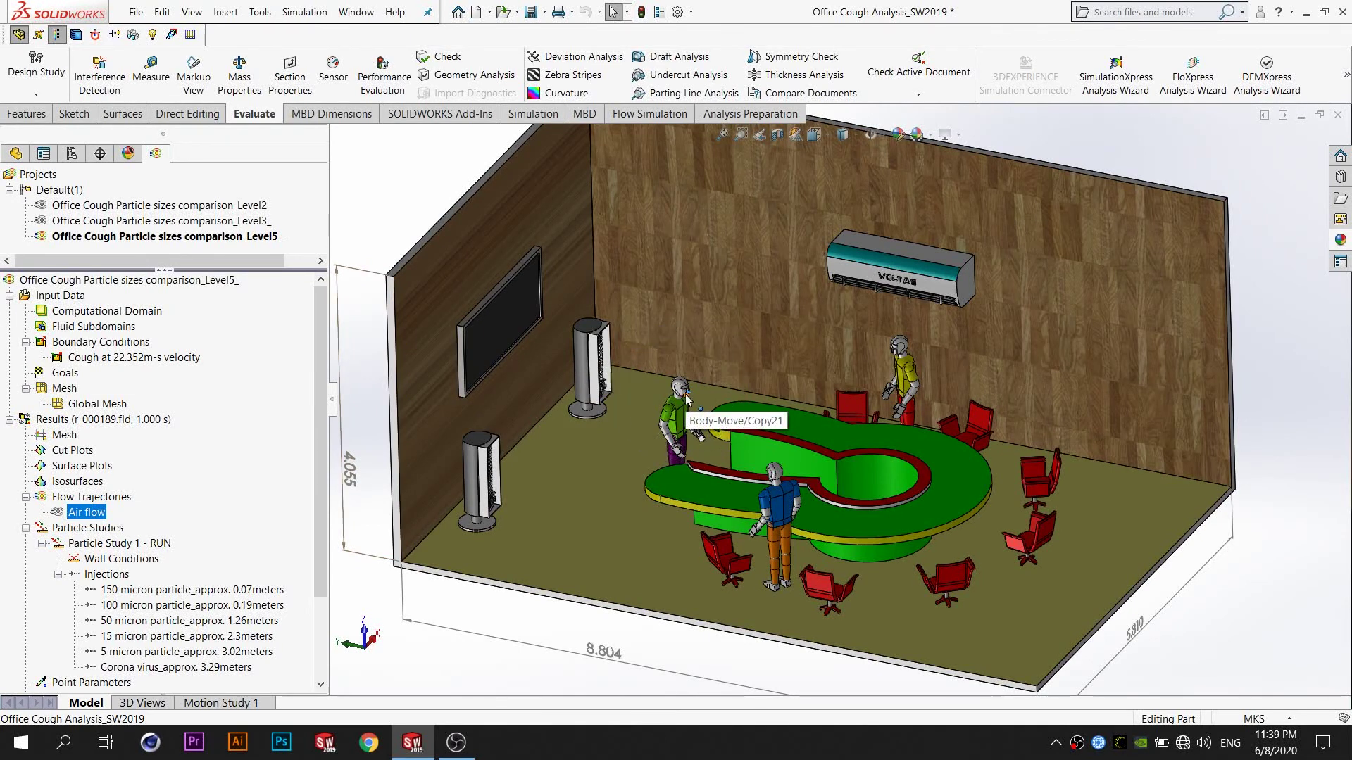
left_click(182, 363)
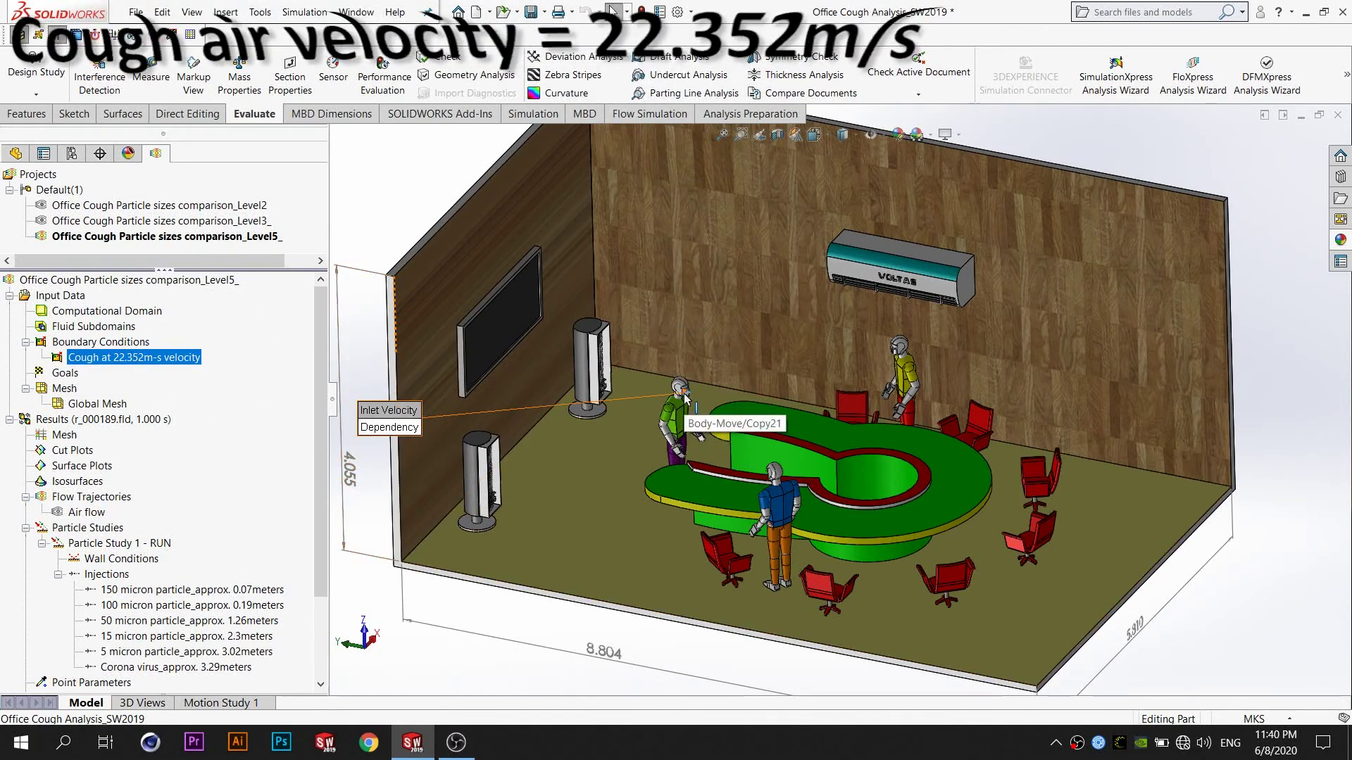
Step: Play the Air flow trajectory and zoom in on the cough plume
right_click(101, 513)
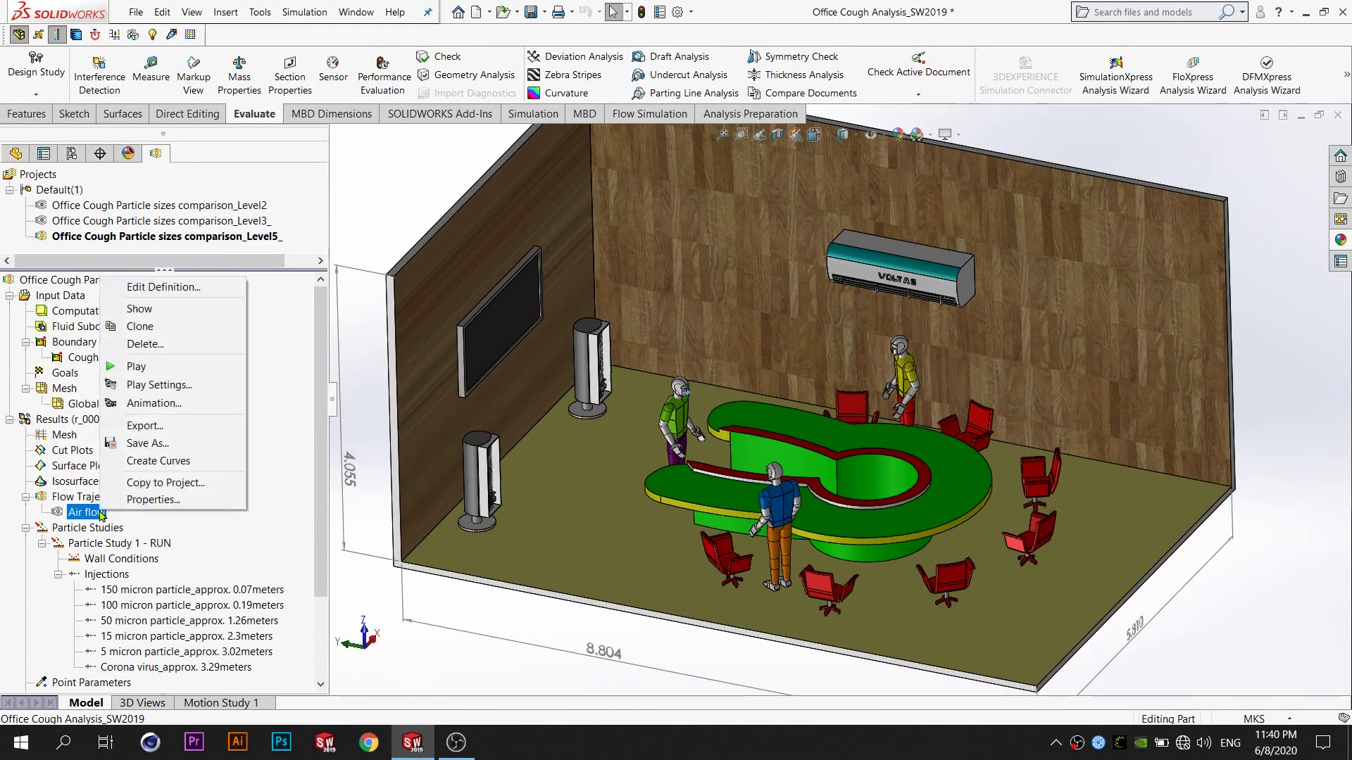
left_click(171, 366)
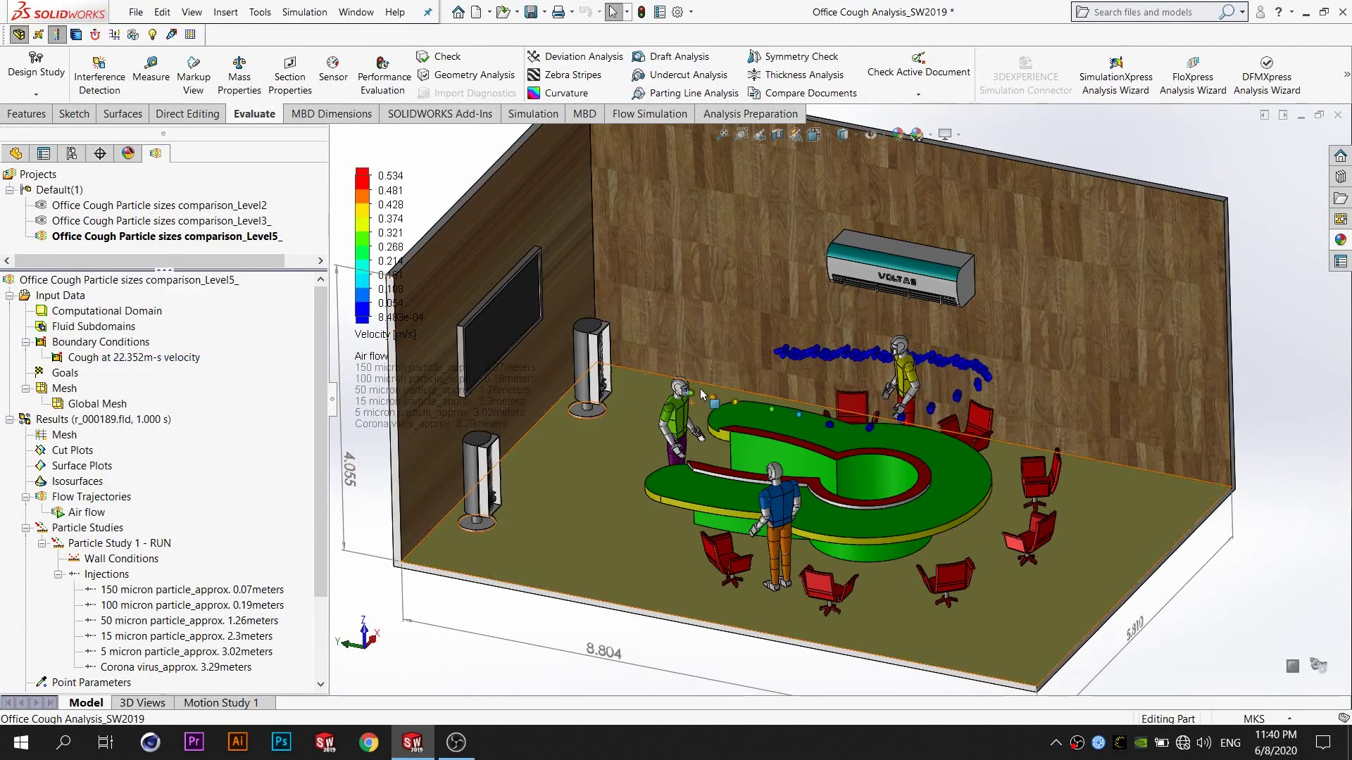
scroll(620, 404, "down", 2)
scroll(676, 399, "down", 2)
scroll(735, 395, "down", 2)
scroll(740, 393, "up", 1)
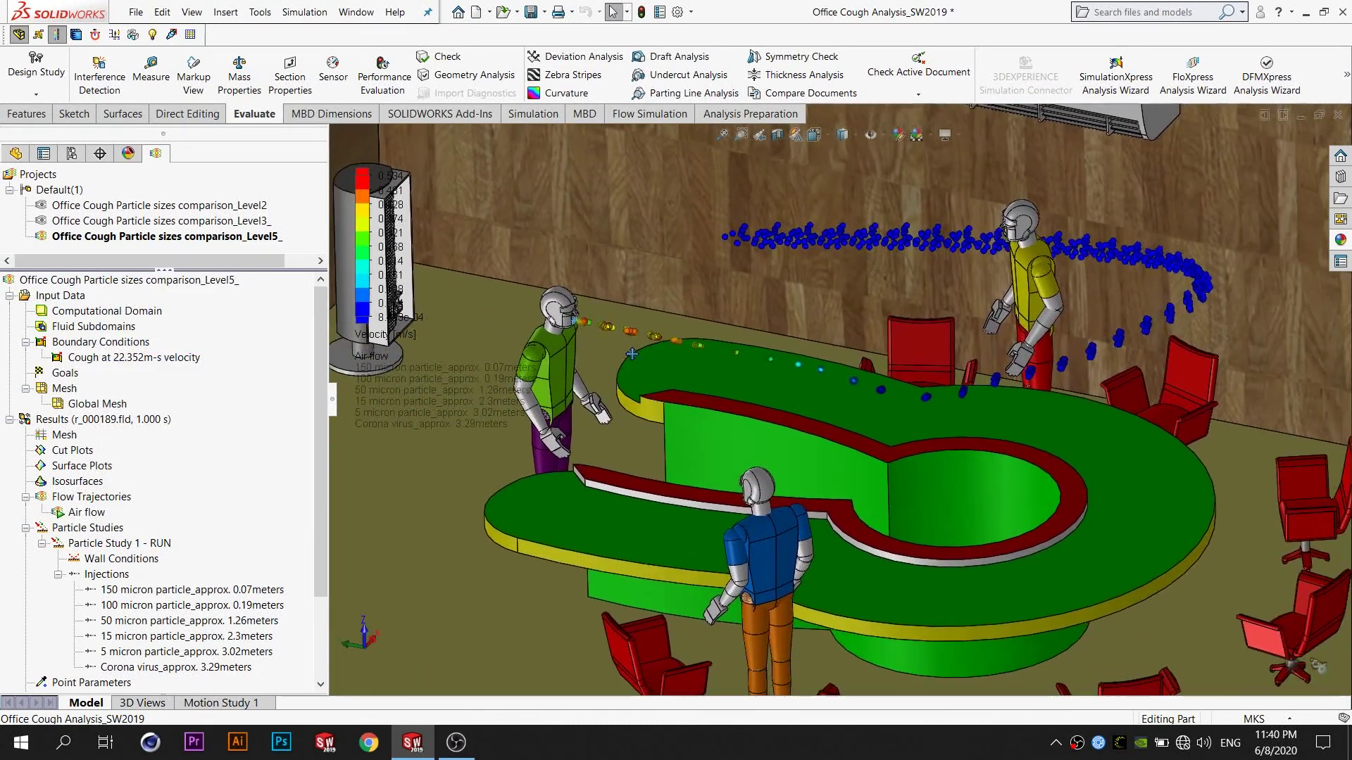
scroll(767, 386, "up", 1)
scroll(789, 378, "up", 1)
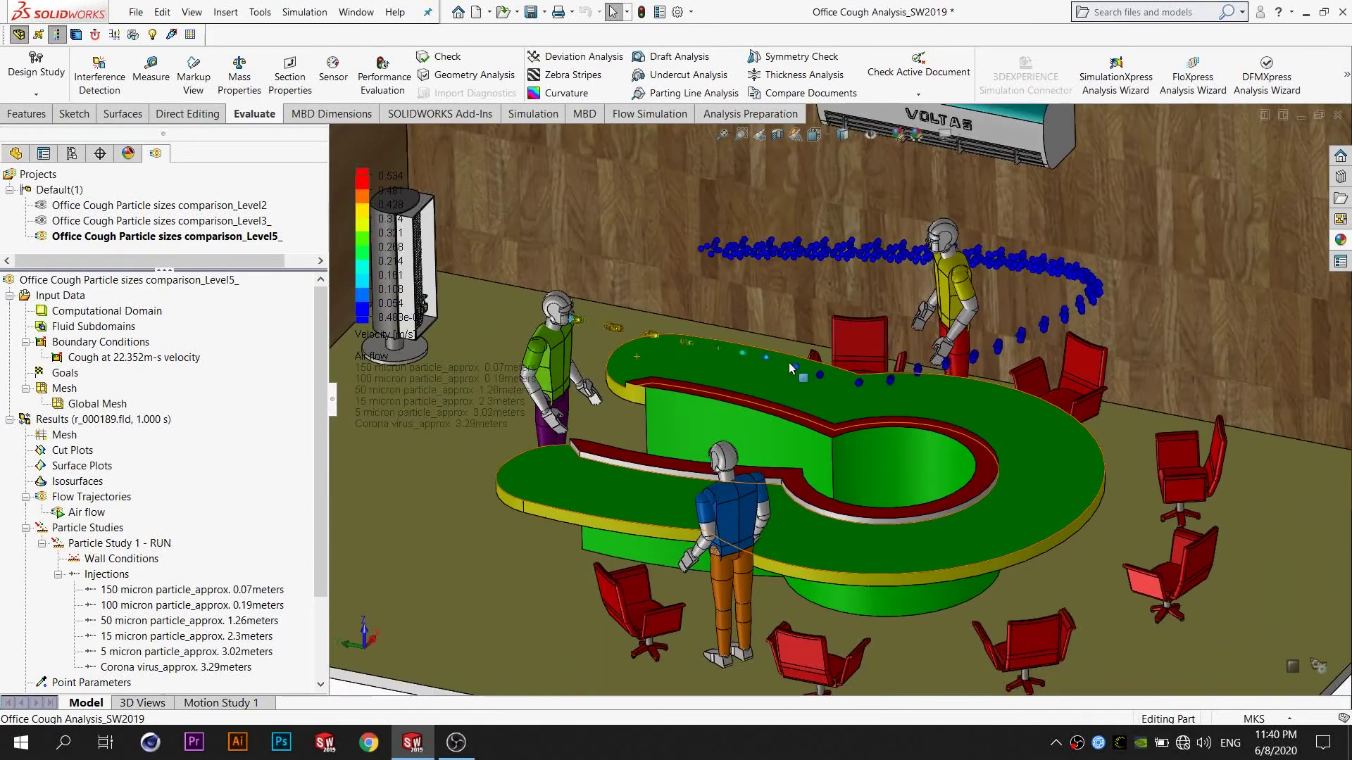
Step: Orbit to follow the particle paths, then return to the full isometric room view
middle_click_drag(788, 378, 691, 383)
scroll(692, 382, "up", 1)
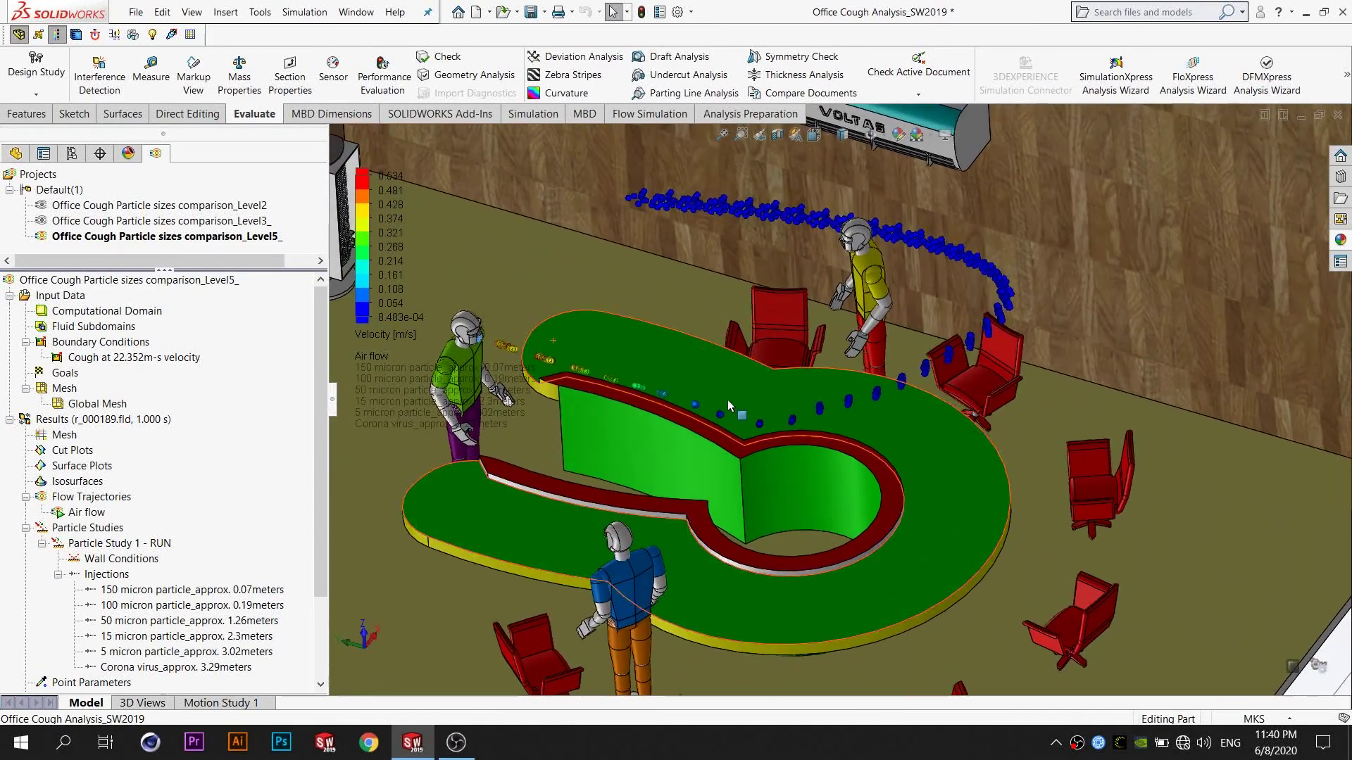
scroll(729, 405, "up", 1)
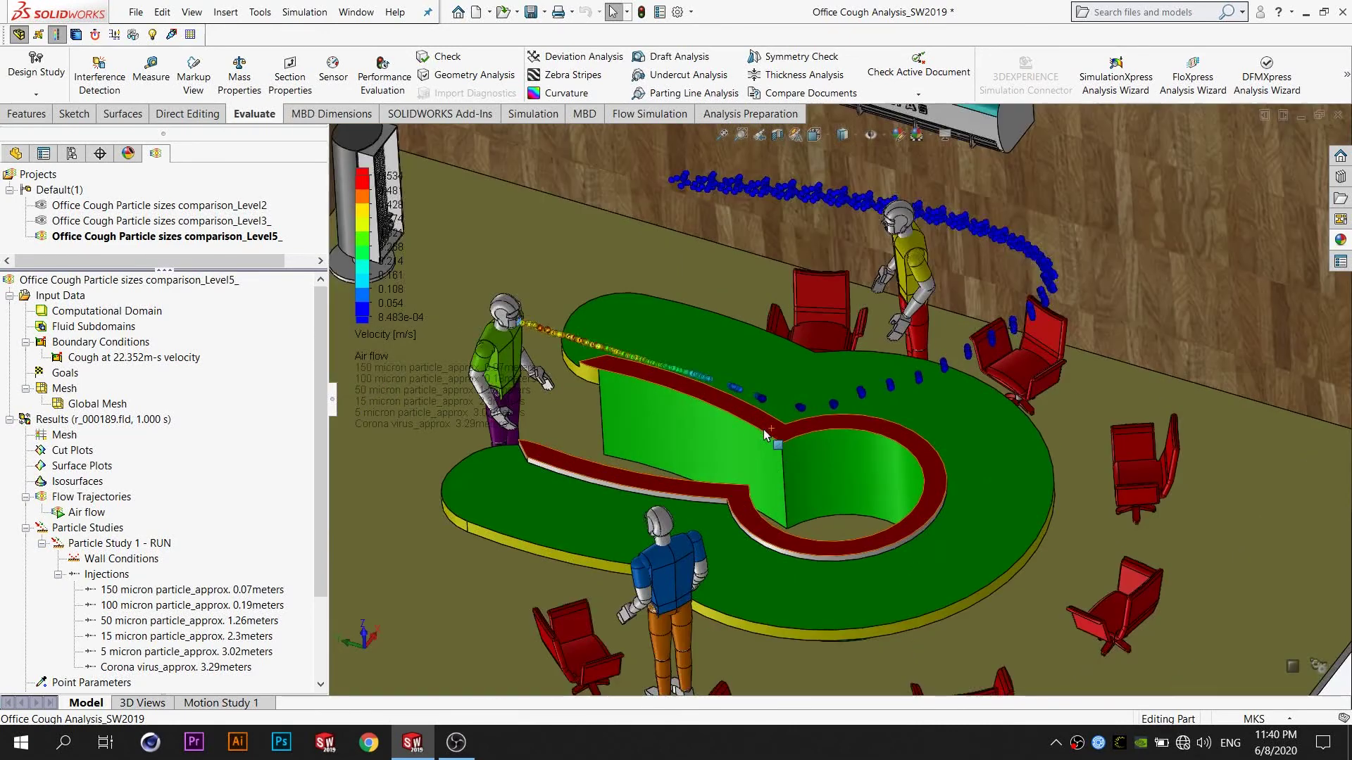
mouse_move(871, 521)
middle_mouse_down()
mouse_move(796, 400)
mouse_move(795, 436)
middle_mouse_up()
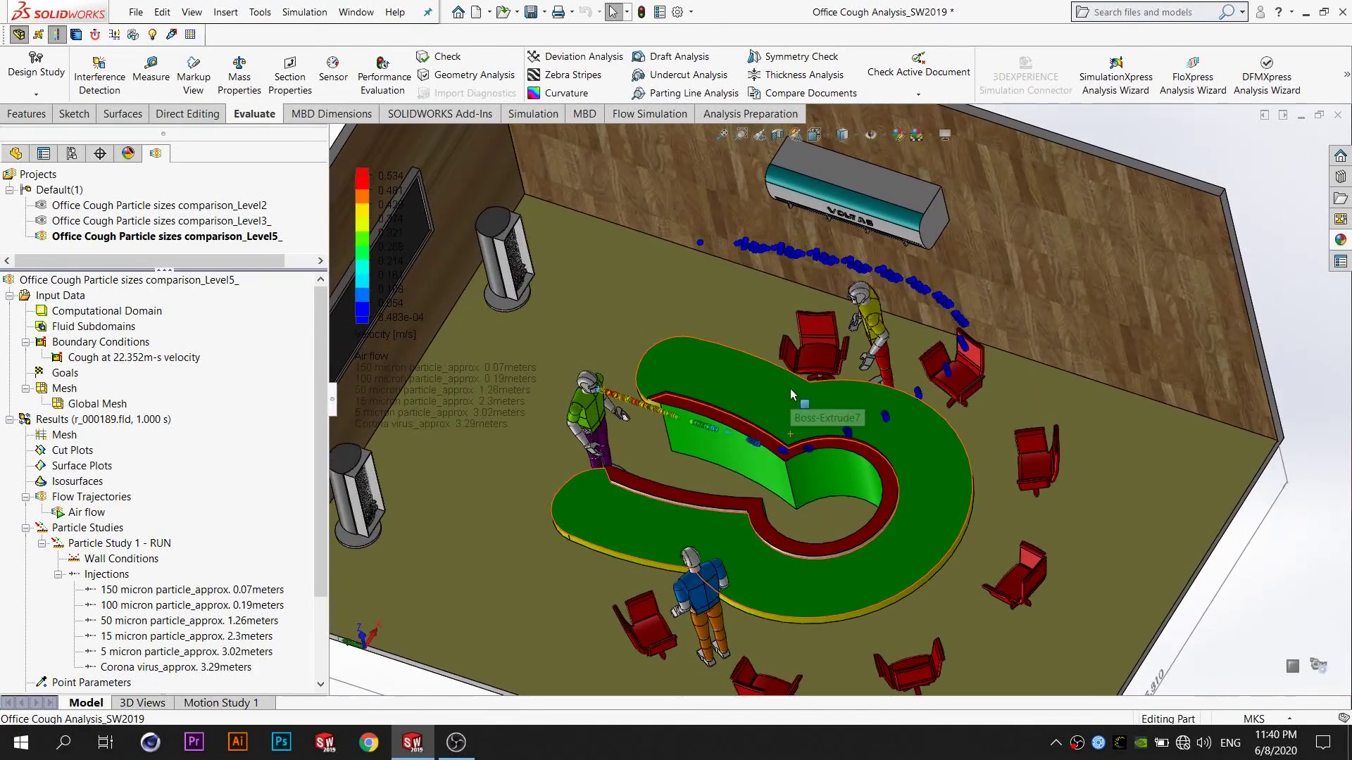
scroll(791, 395, "down", 2)
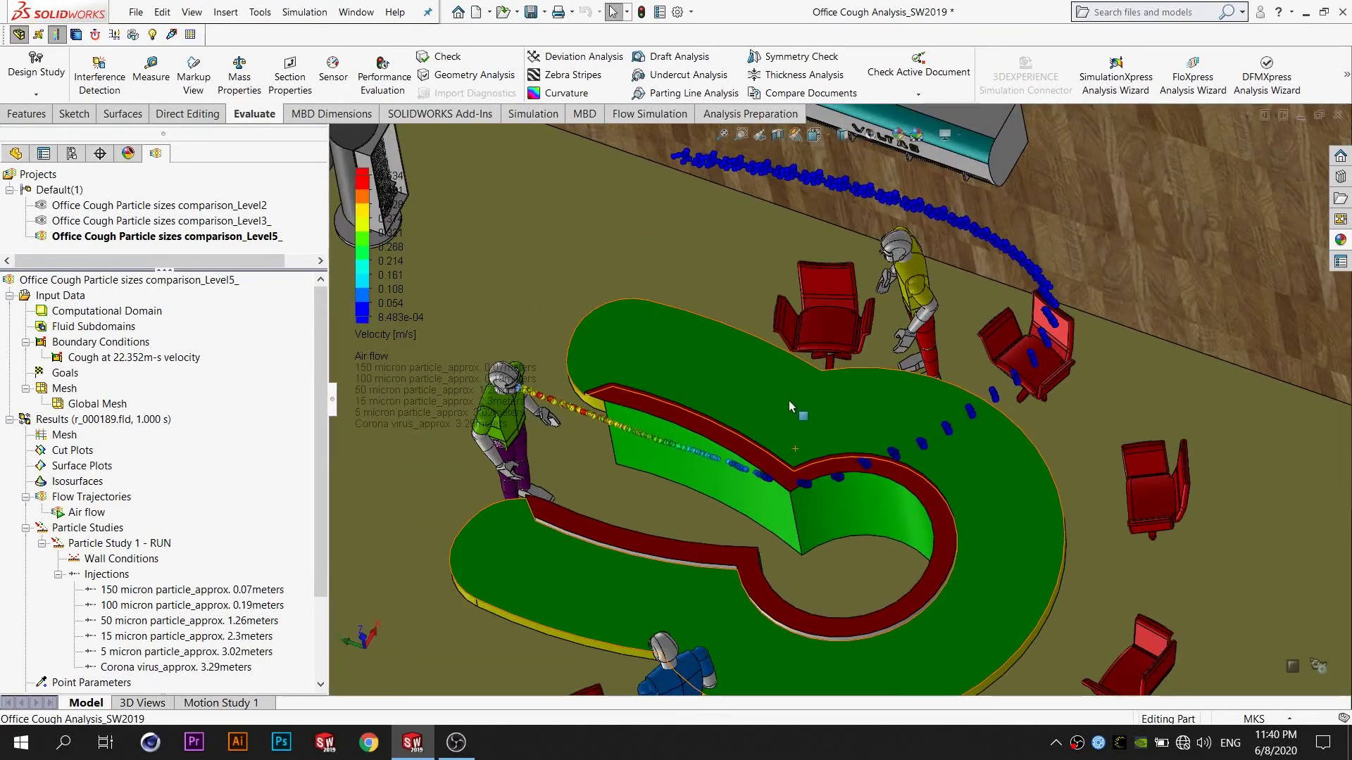
key("ctrl+7")
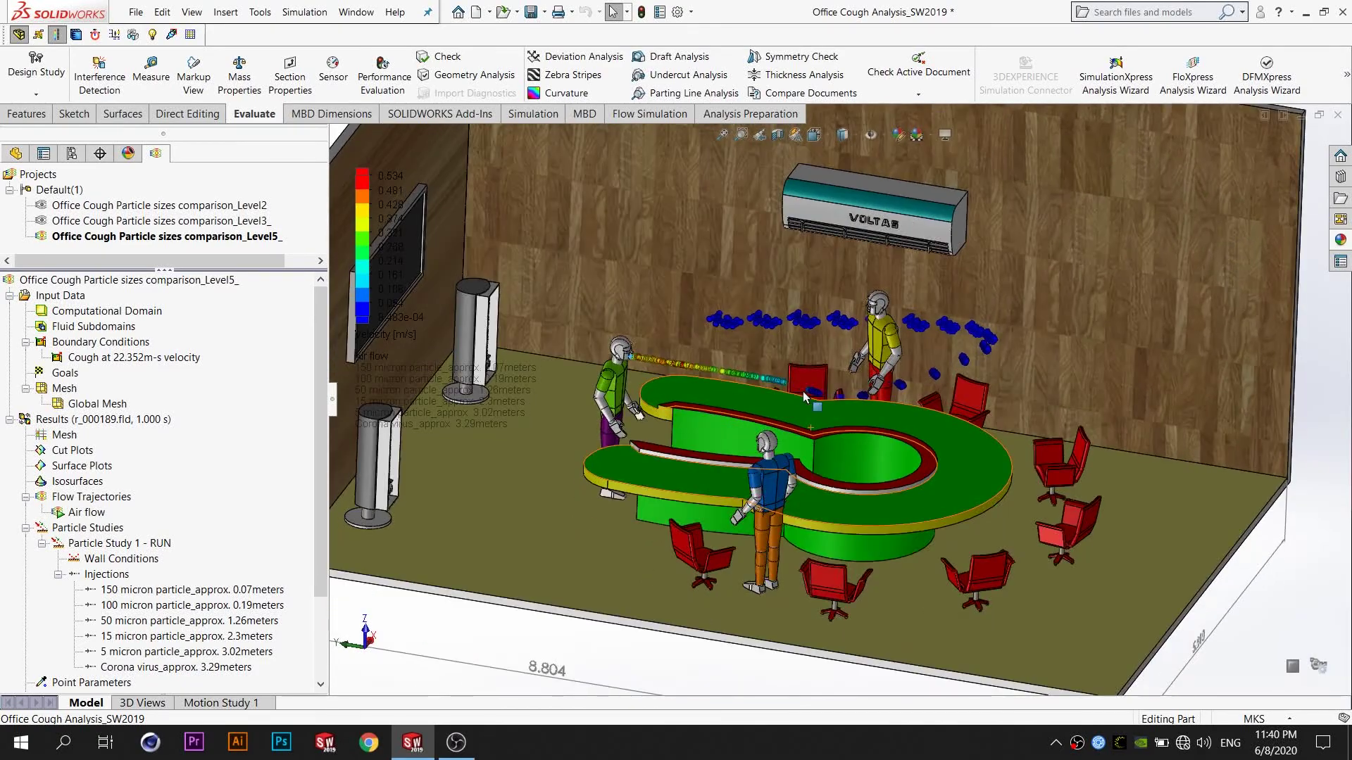
middle_click_drag(805, 397, 777, 430)
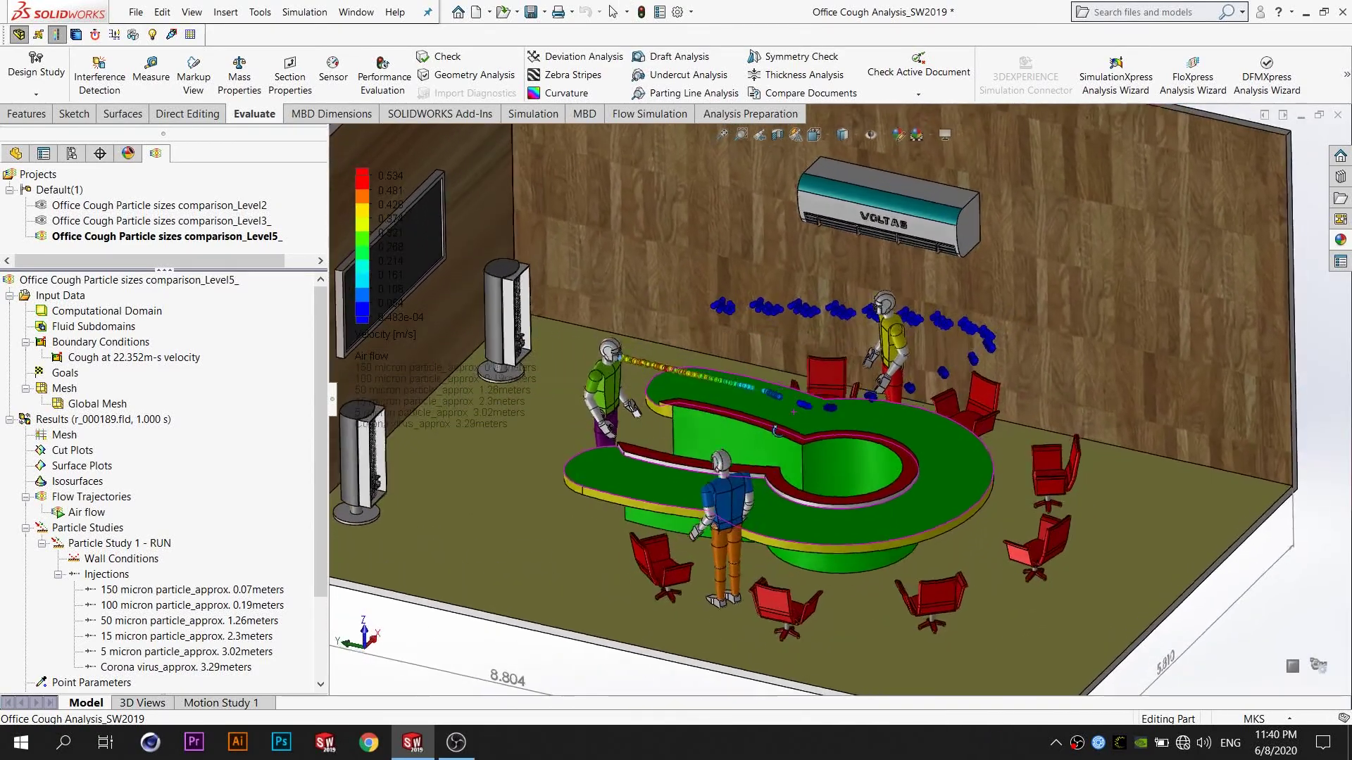
key("ctrl+7")
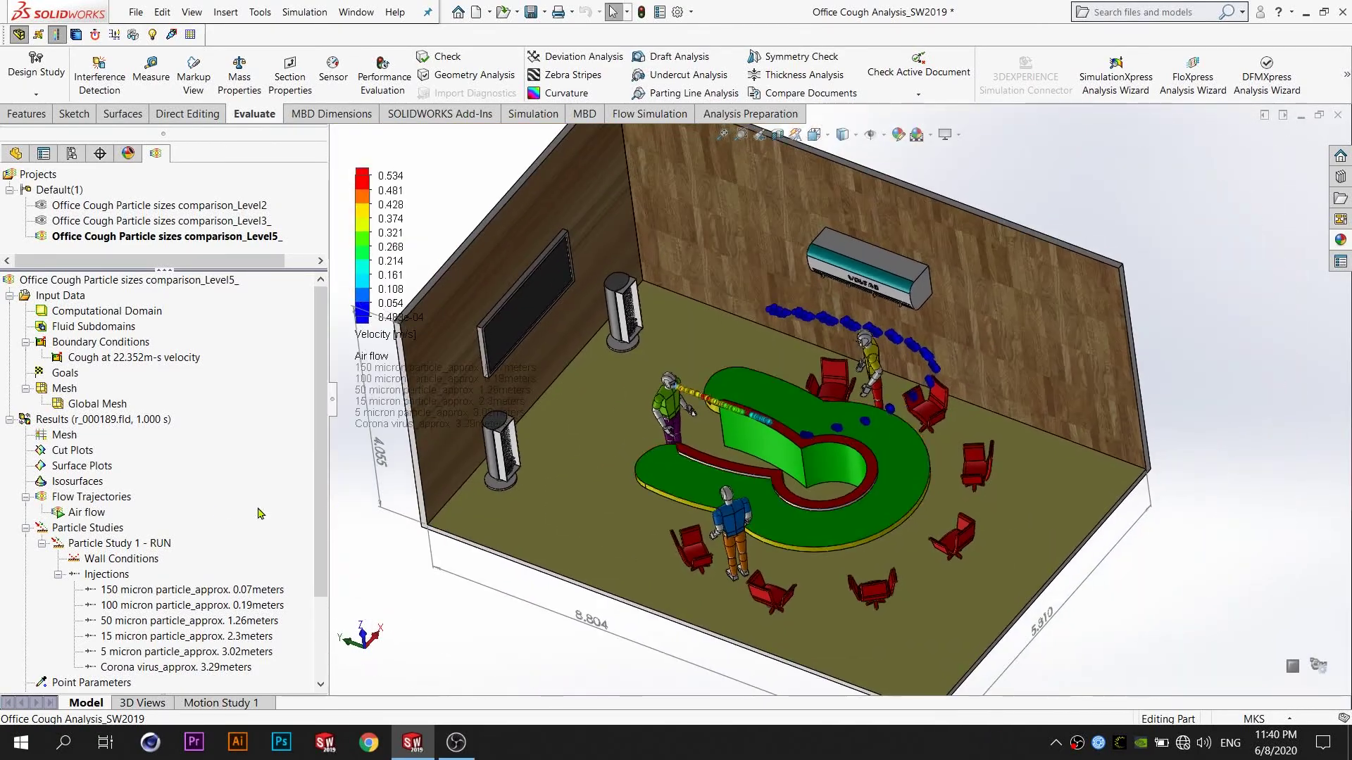
Step: Clear and hide the Air flow trajectories
right_click(99, 516)
left_click(141, 312)
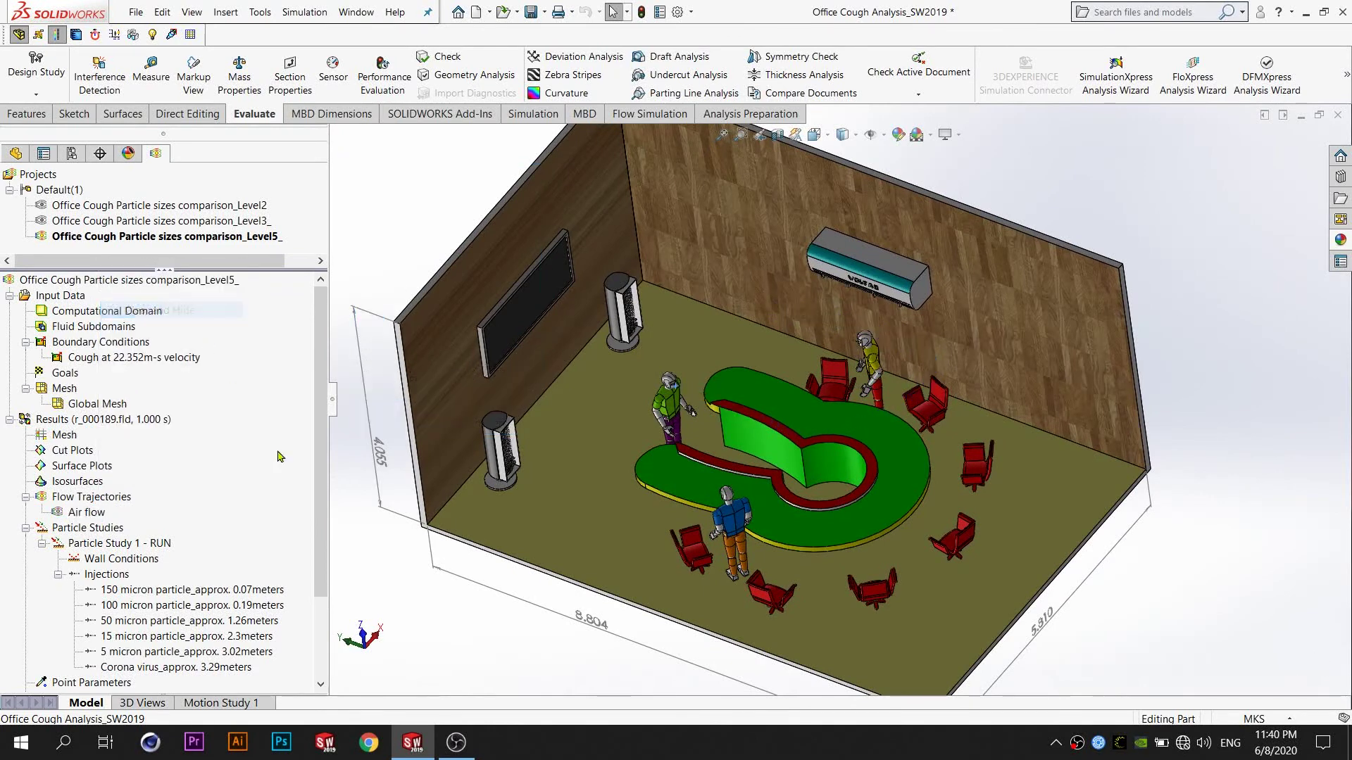
left_click_drag(320, 512, 320, 559)
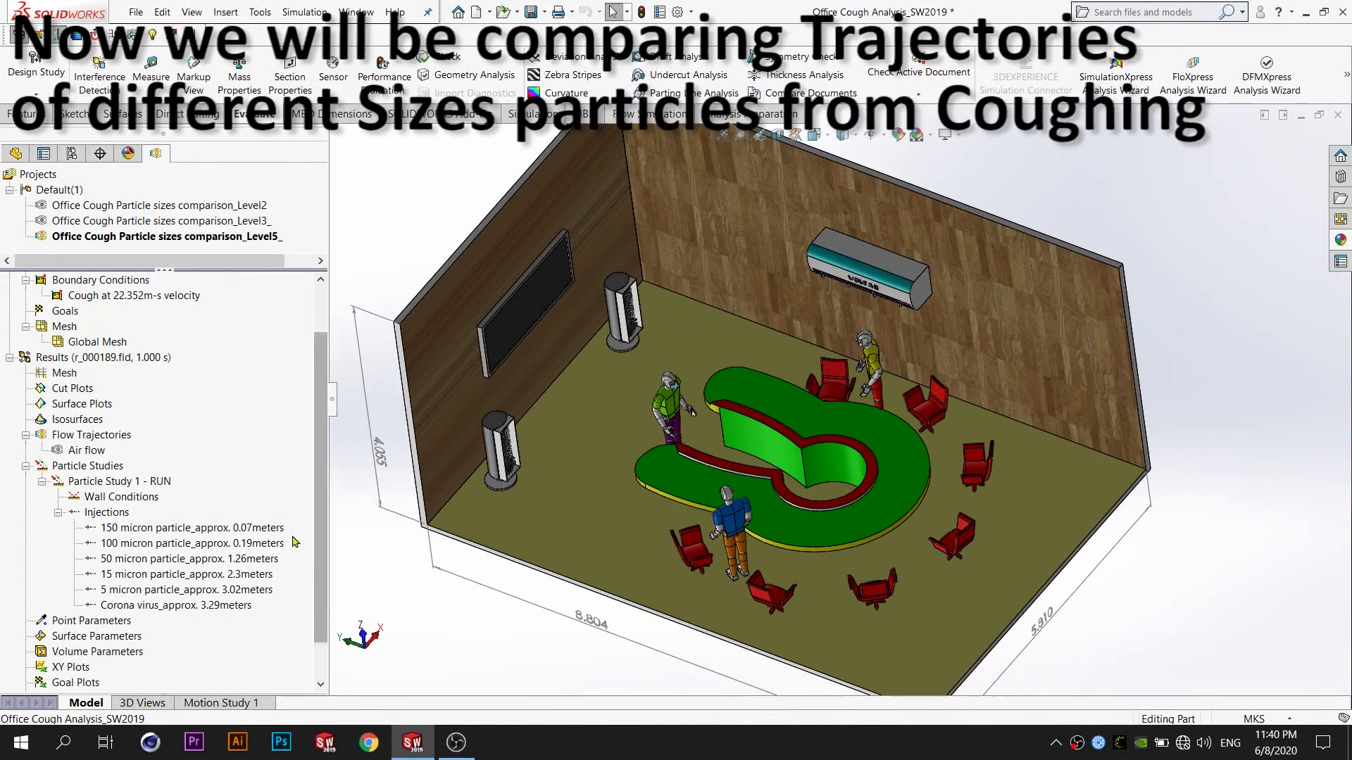
Step: Select and play the 150 micron particle injection
left_click(277, 533)
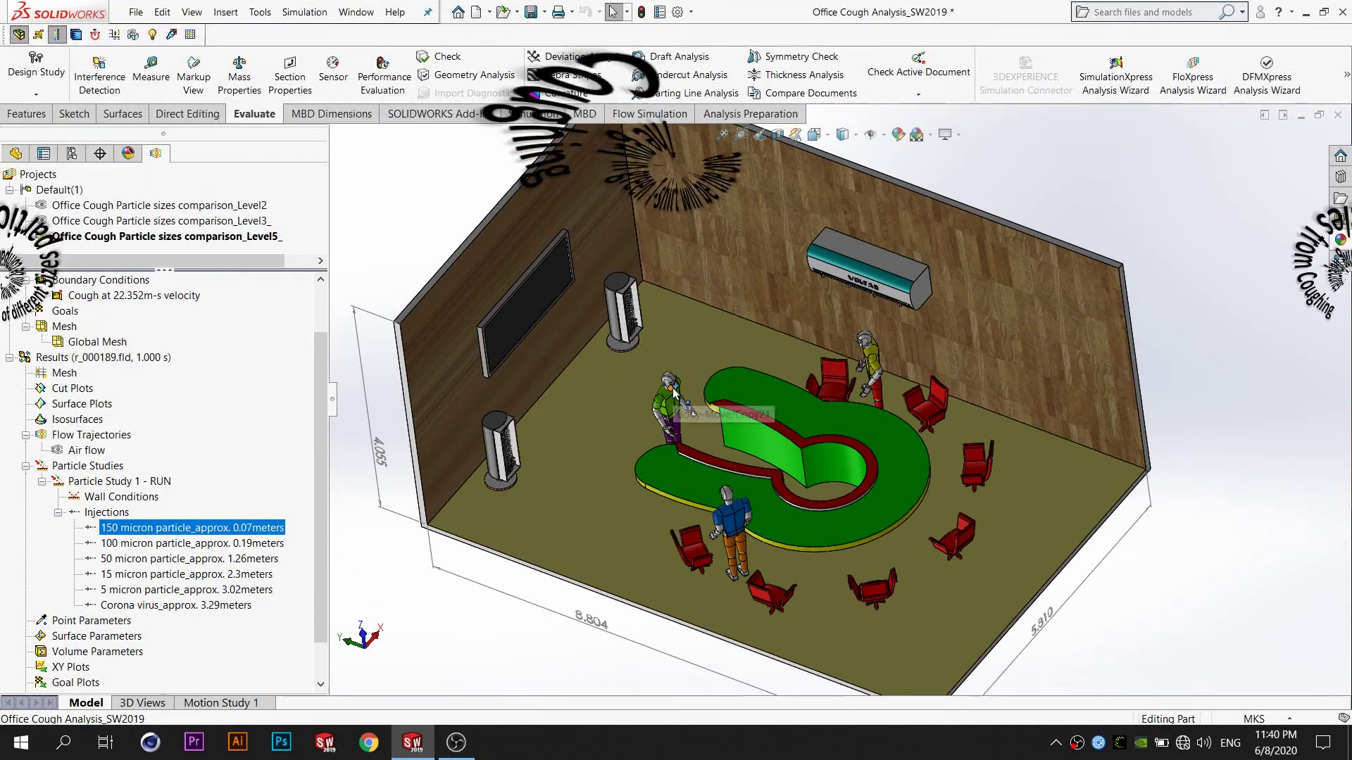
scroll(704, 423, "down", 5)
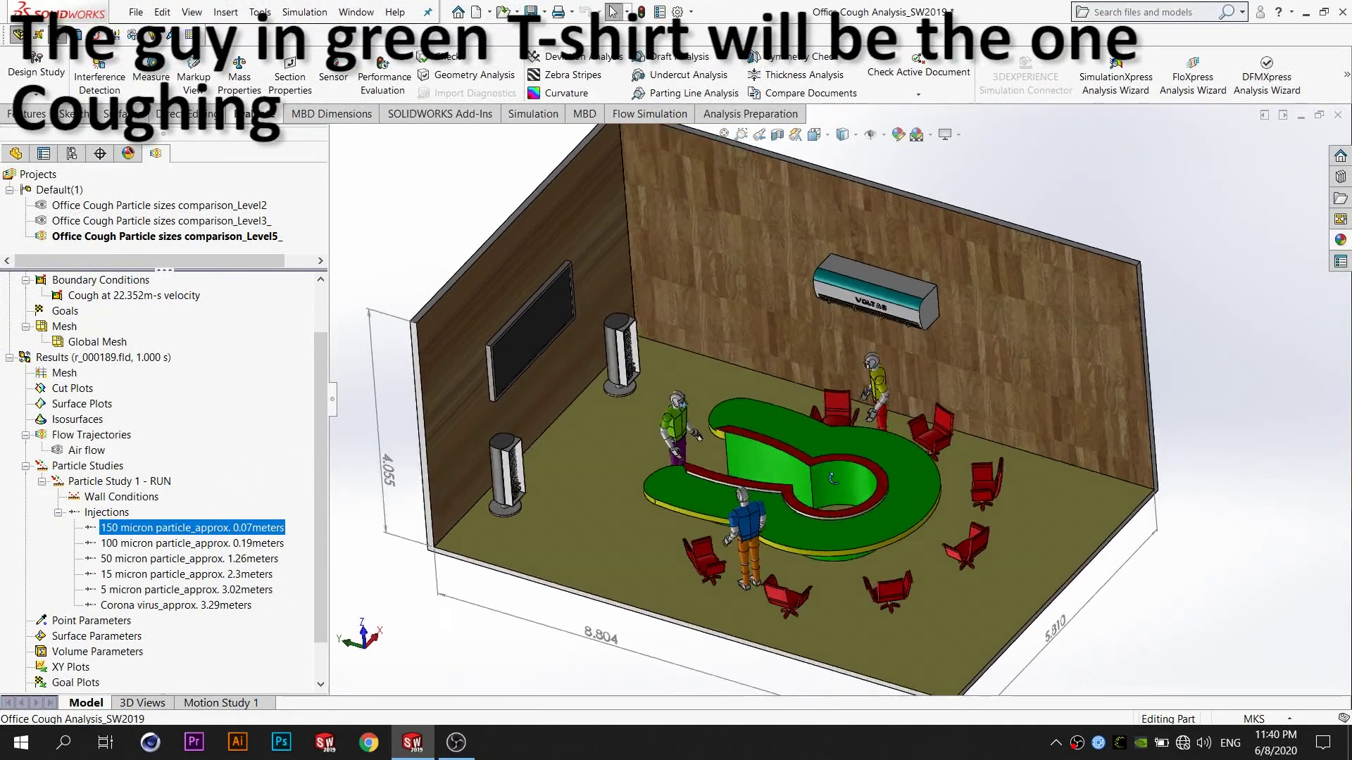
scroll(713, 423, "down", 2)
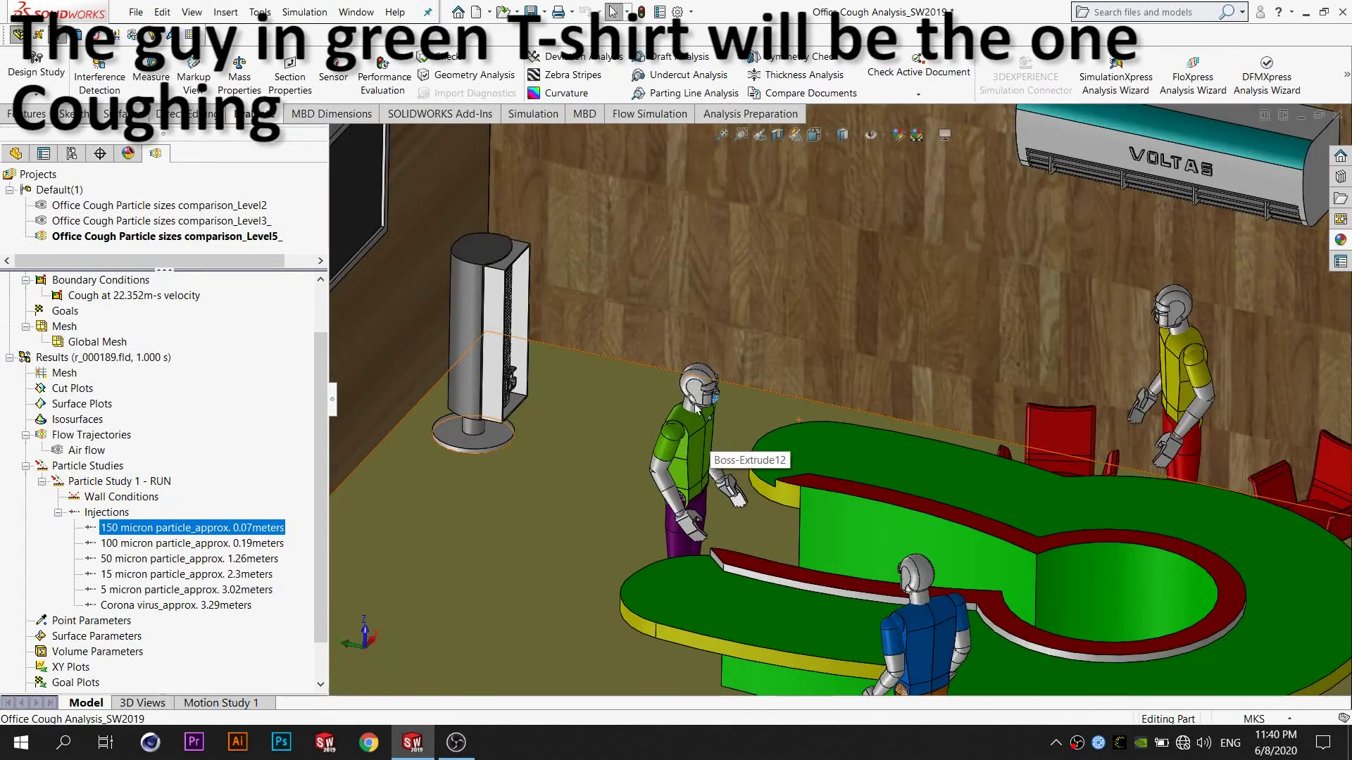
right_click(268, 529)
left_click(303, 400)
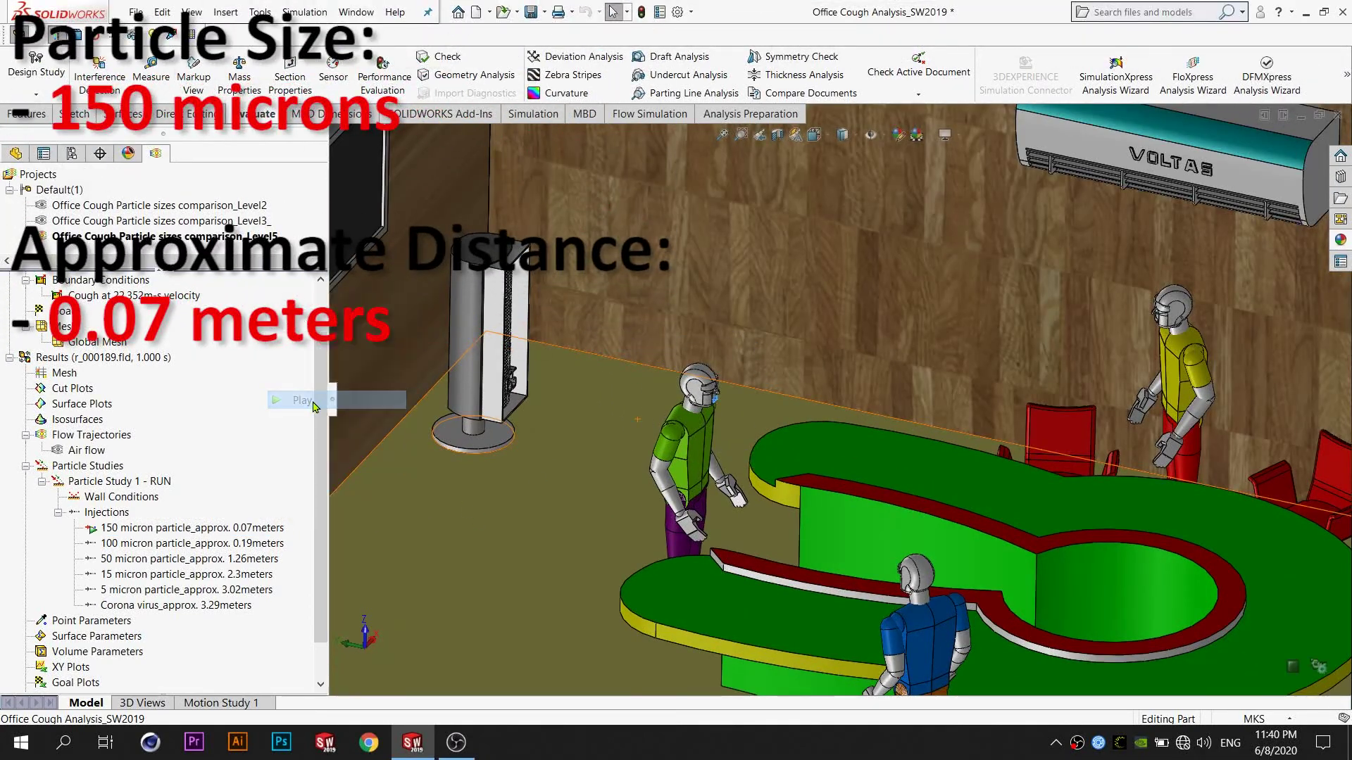
Step: Edit the velocity legend and accept the Color Bar range of 0.002–0.404 m/s
right_click(373, 200)
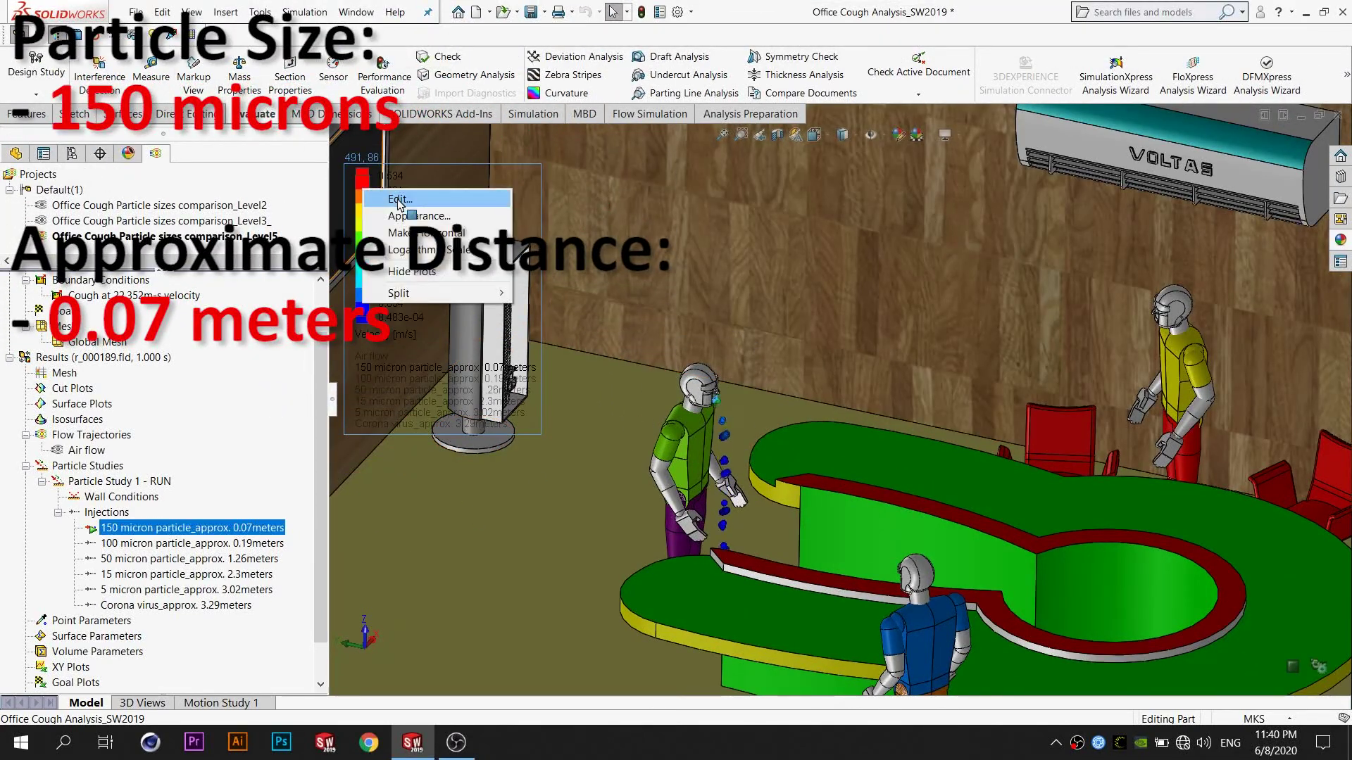
left_click(380, 215)
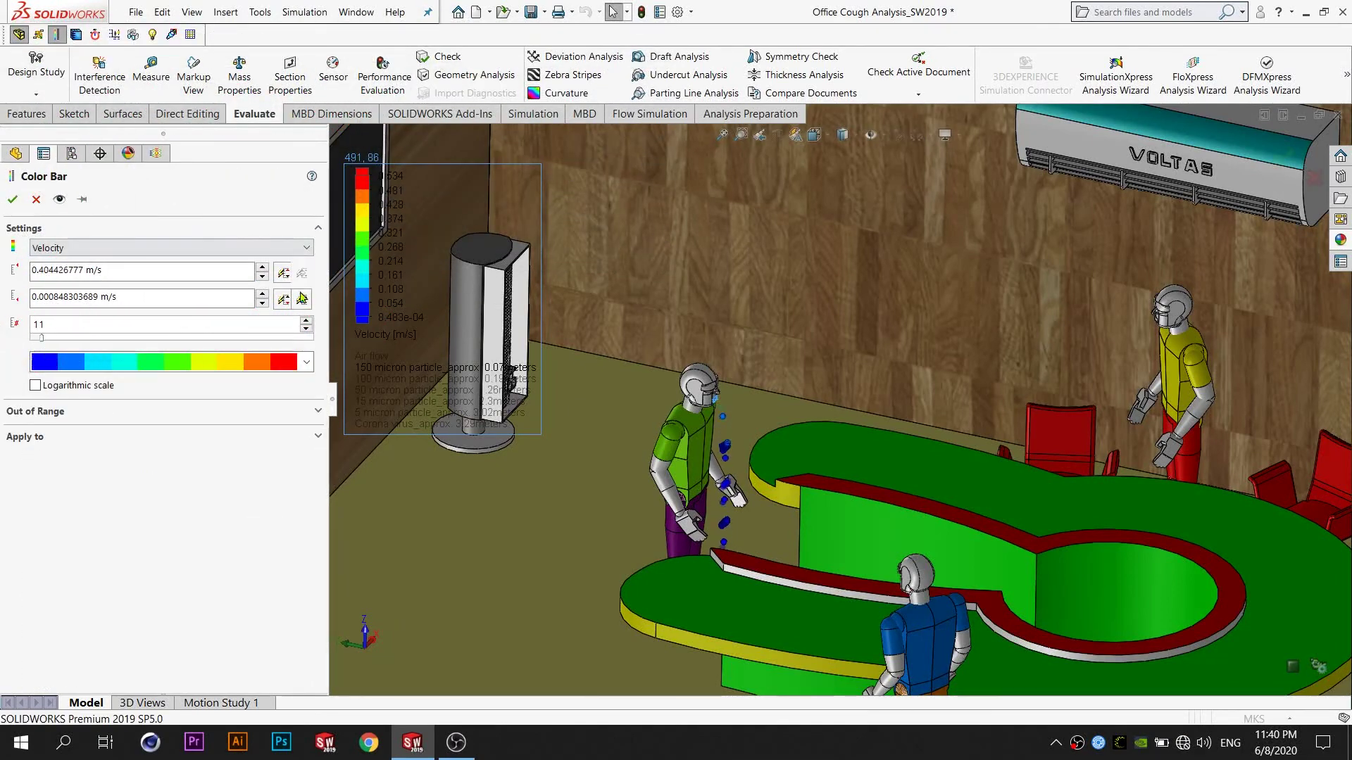
key("Return")
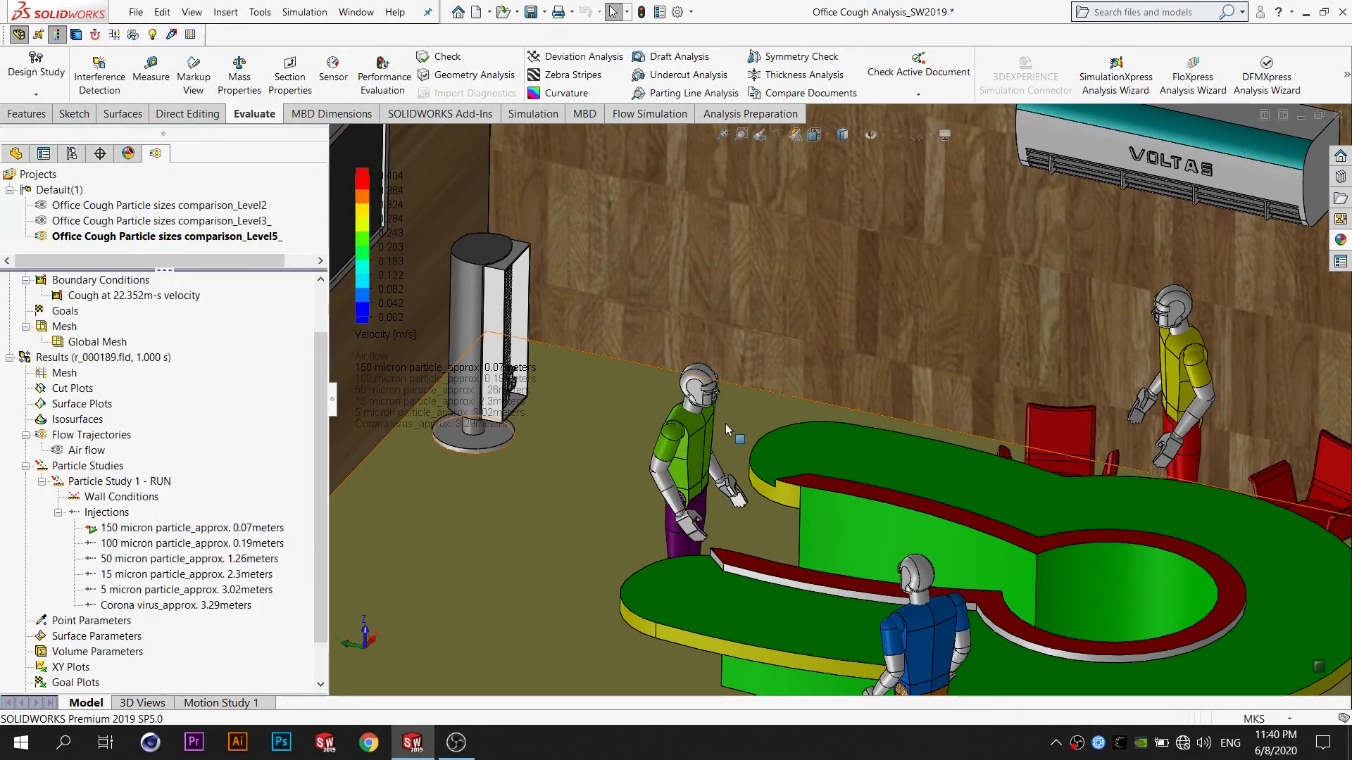
scroll(743, 377, "down", 3)
scroll(744, 377, "down", 3)
scroll(744, 377, "down", 2)
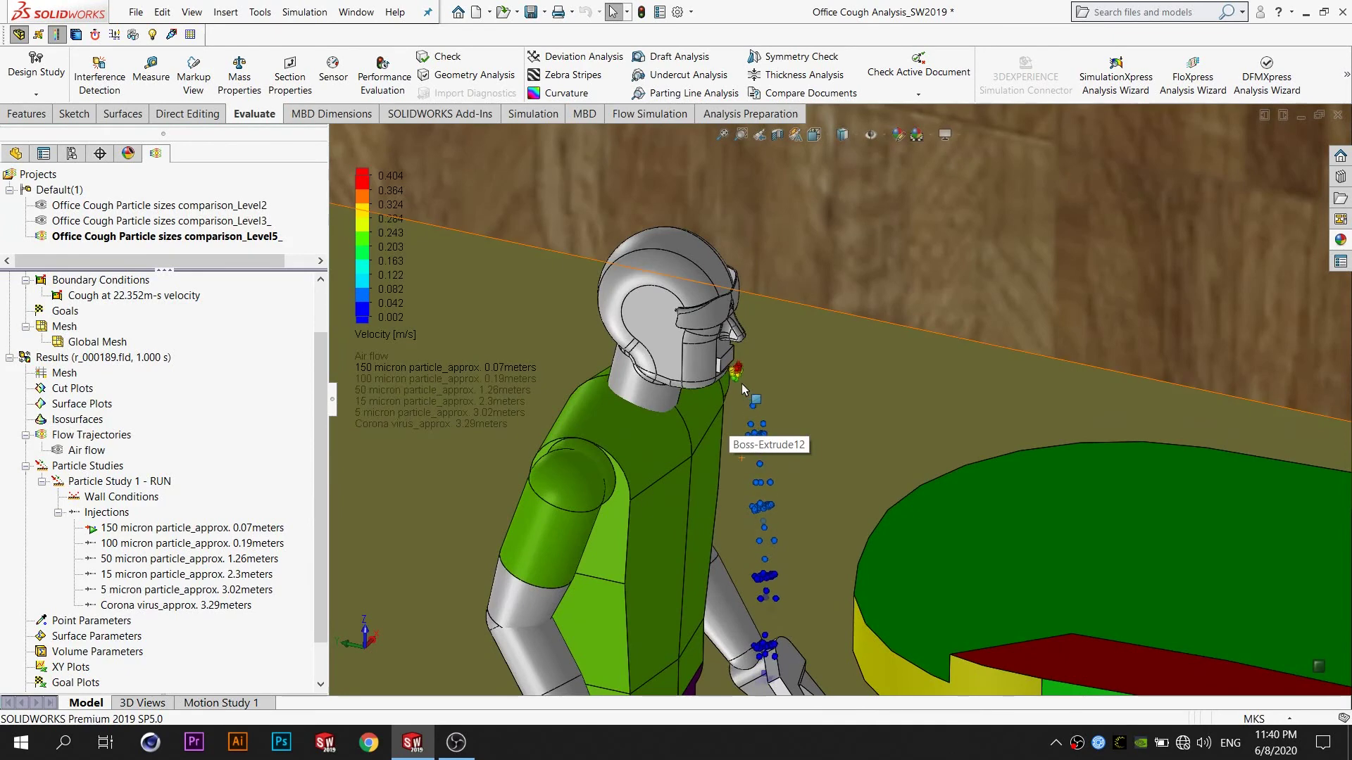
Step: Zoom in on the green figure and back out to watch the 150 micron particles fall
scroll(758, 399, "up", 3)
scroll(783, 423, "up", 1)
scroll(782, 423, "up", 2)
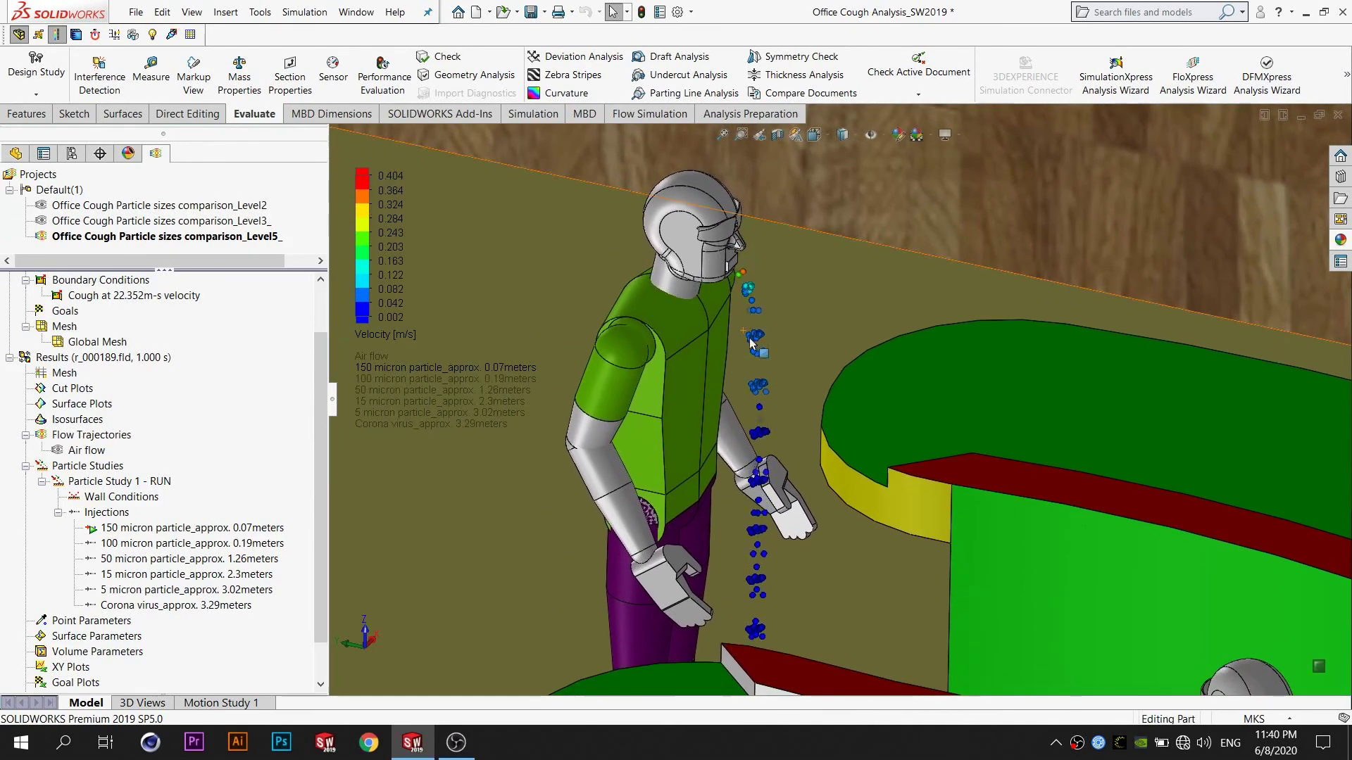
scroll(790, 410, "up", 1)
scroll(790, 410, "up", 2)
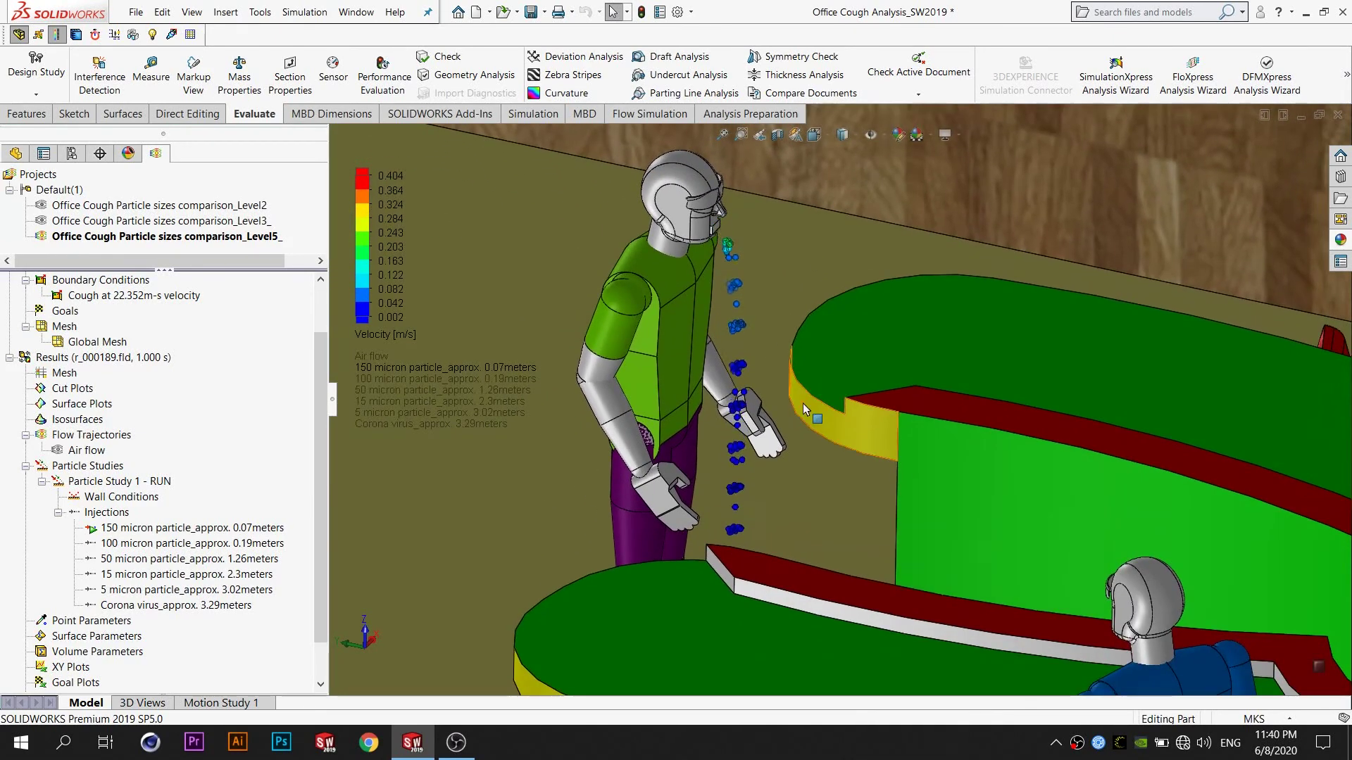
scroll(803, 403, "up", 2)
scroll(817, 408, "up", 2)
scroll(827, 413, "up", 1)
scroll(817, 420, "down", 1)
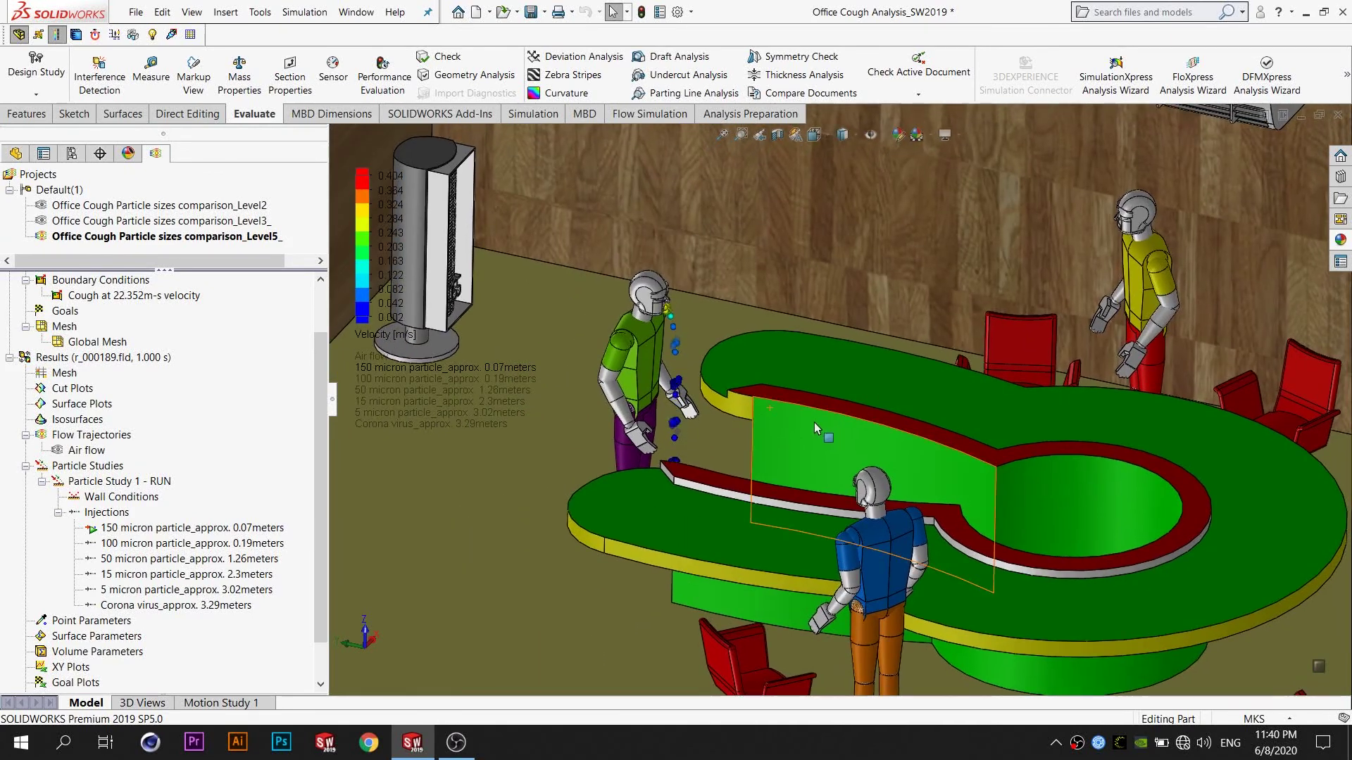
scroll(712, 360, "down", 2)
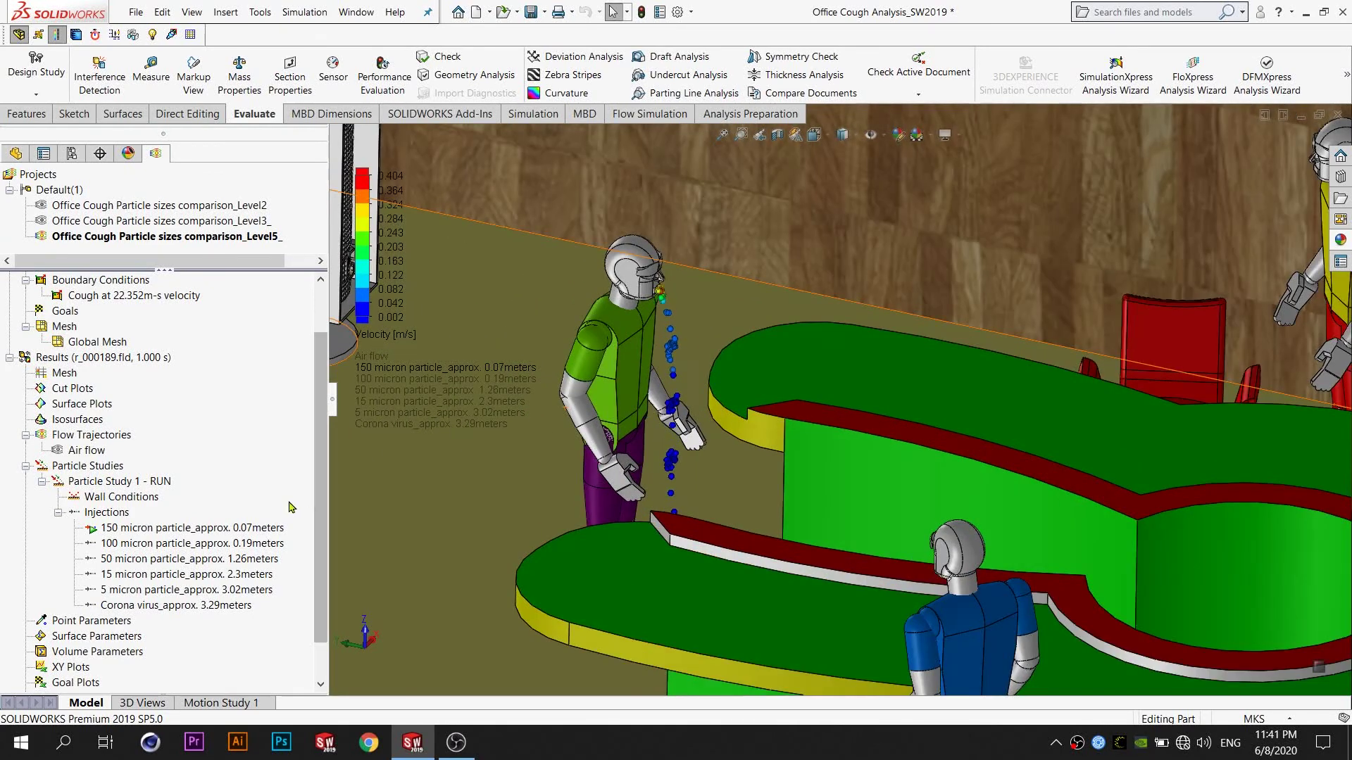
right_click(273, 527)
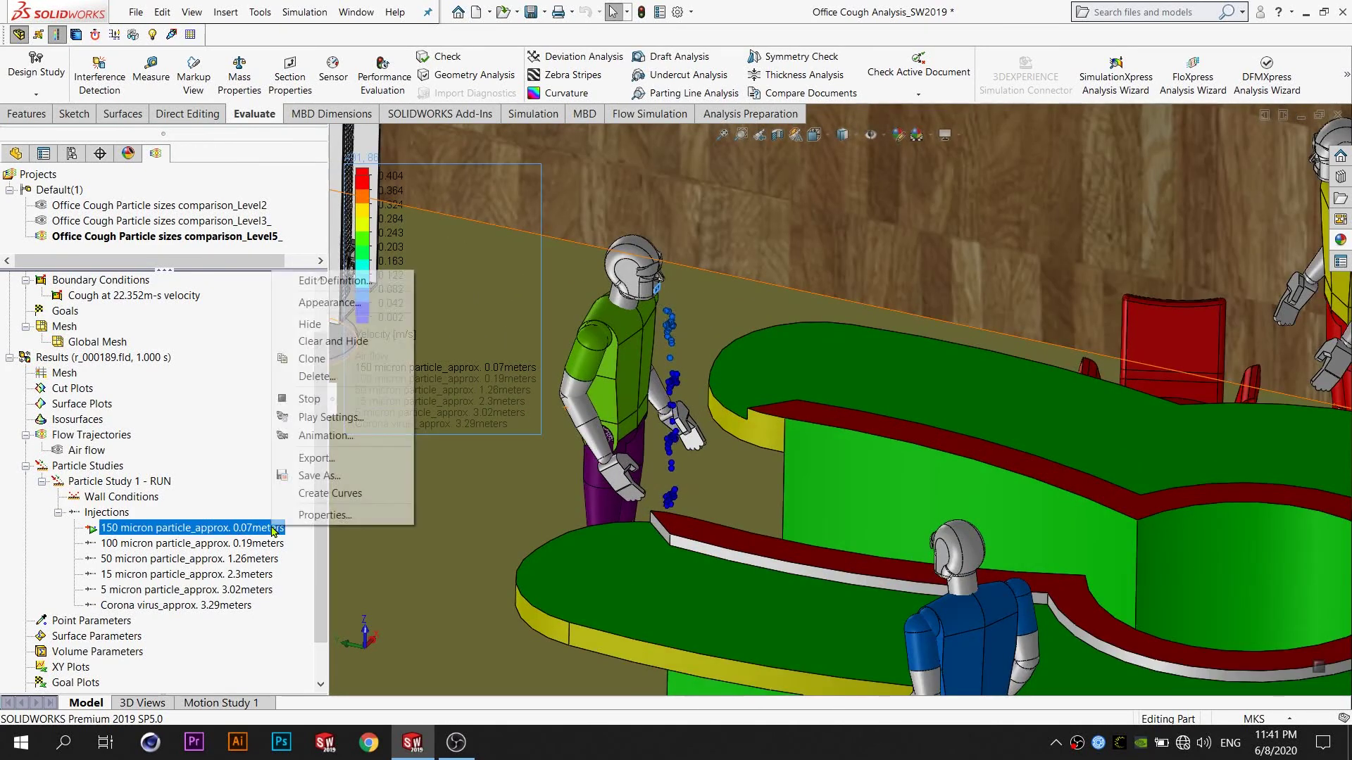
Step: Swap the 150 micron particles for the 100 micron injection and refresh the legend range
left_click(331, 342)
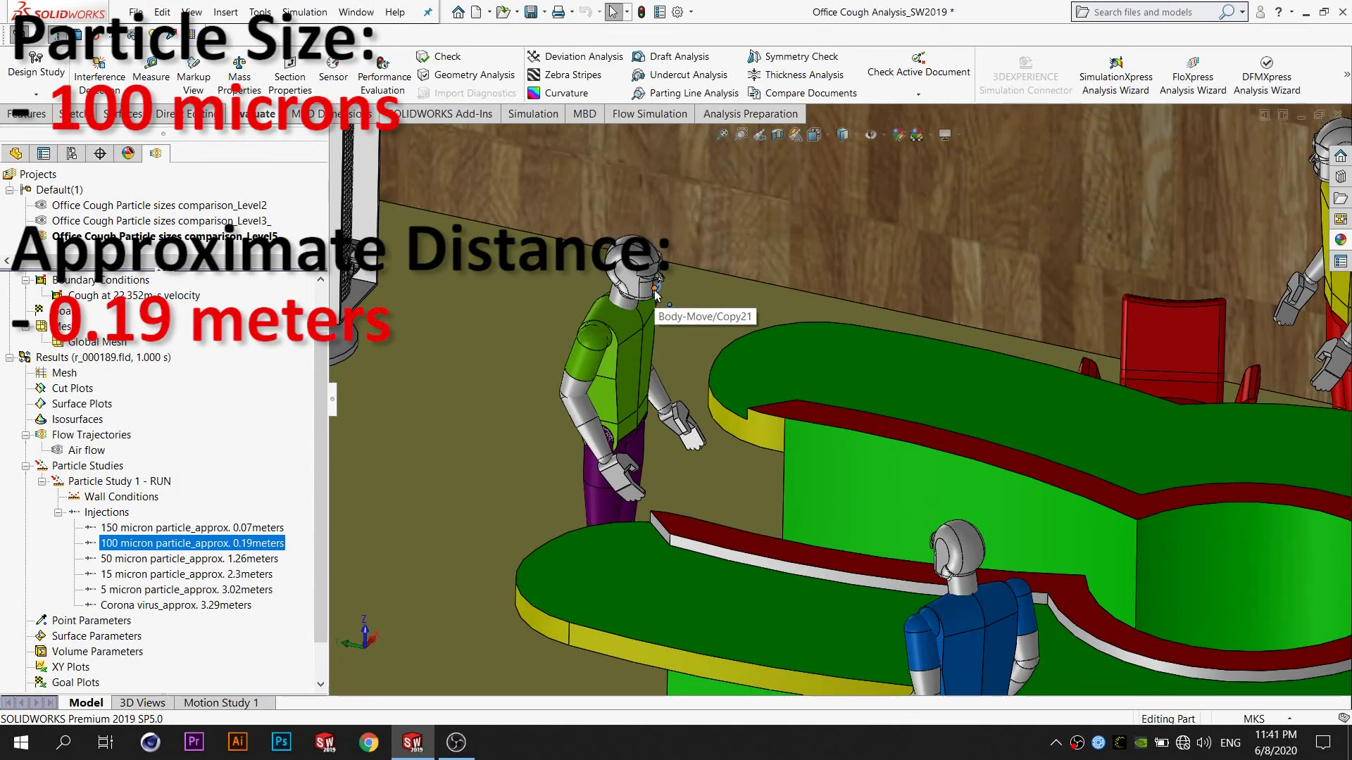
right_click(274, 547)
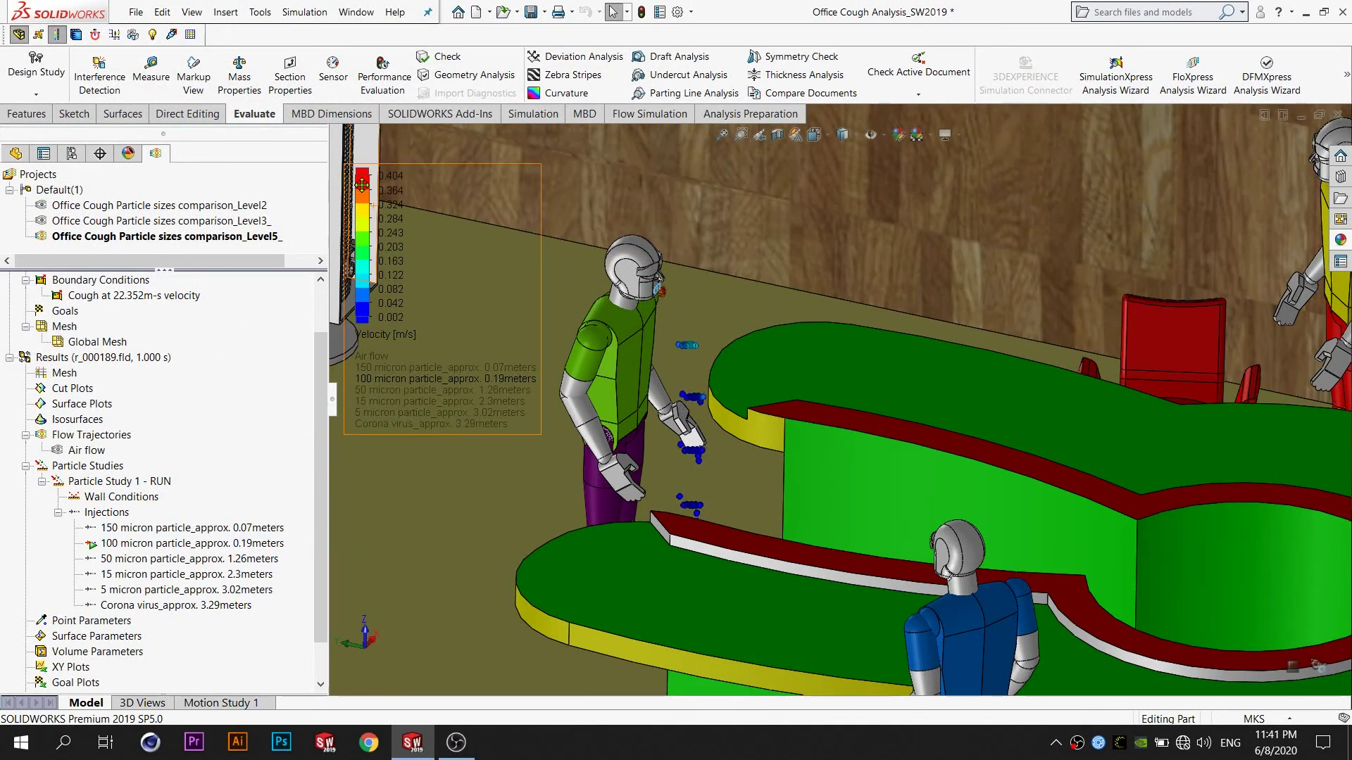
right_click(362, 187)
left_click(398, 197)
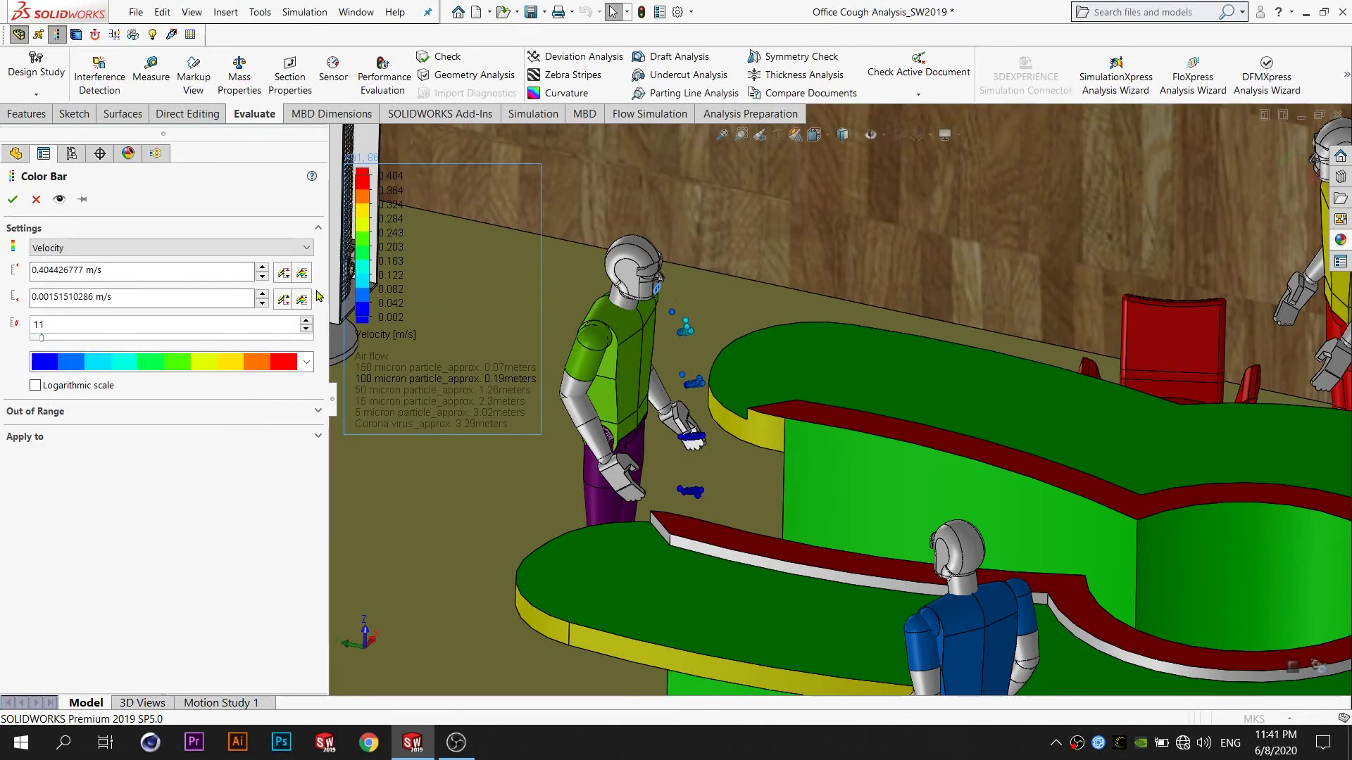
left_click(13, 201)
Step: Zoom in and out on the 100 micron particles, then orbit to show the whole office
scroll(721, 374, "down", 2)
scroll(721, 374, "down", 2)
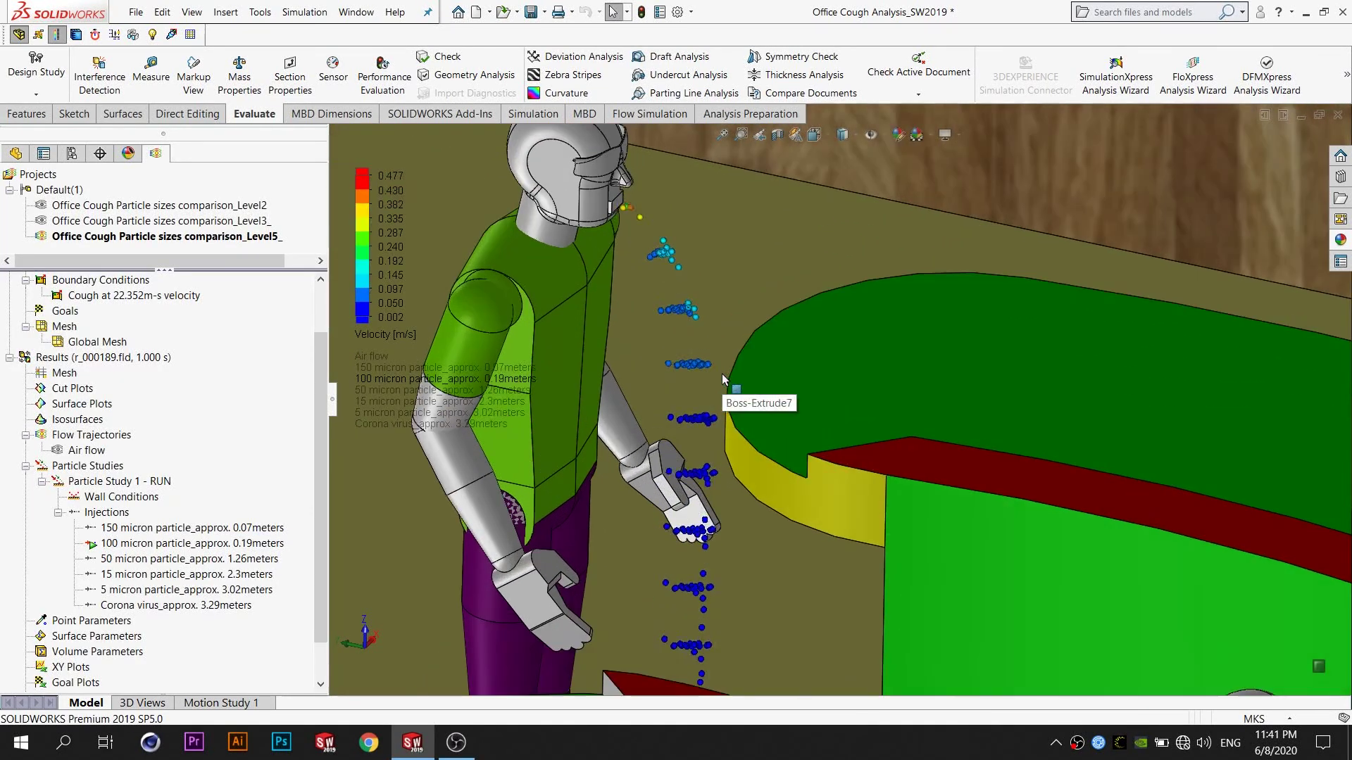
scroll(722, 379, "up", 2)
scroll(796, 422, "up", 2)
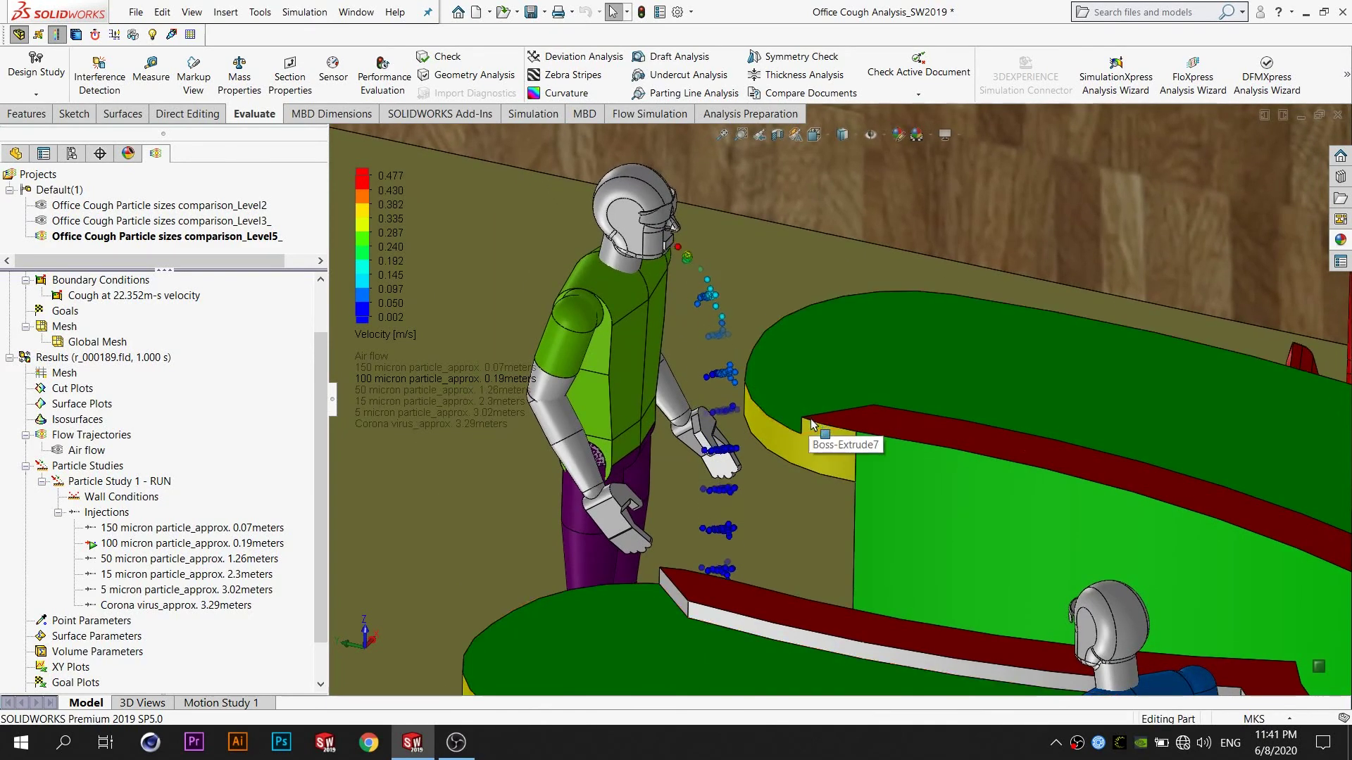
scroll(796, 419, "down", 1)
scroll(775, 411, "down", 2)
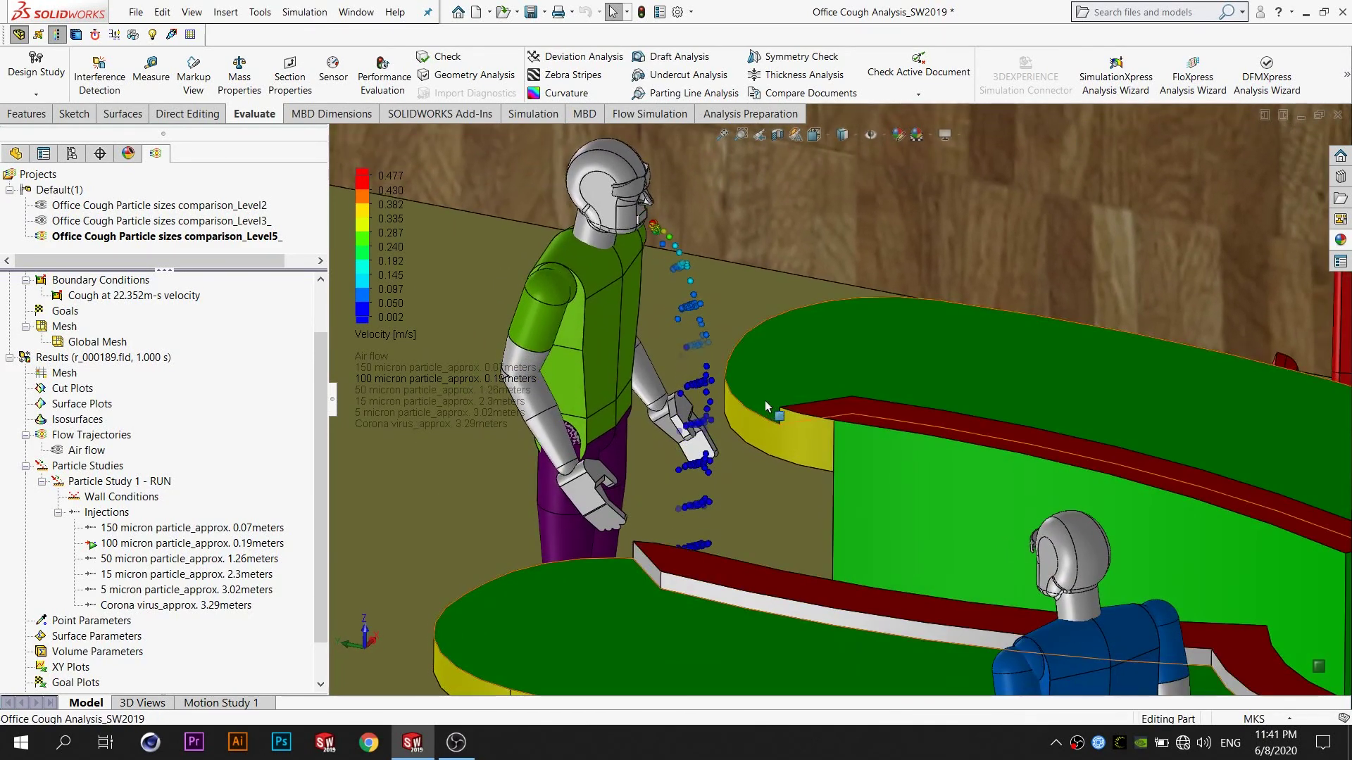
scroll(809, 412, "down", 2)
scroll(835, 411, "up", 2)
scroll(835, 410, "up", 1)
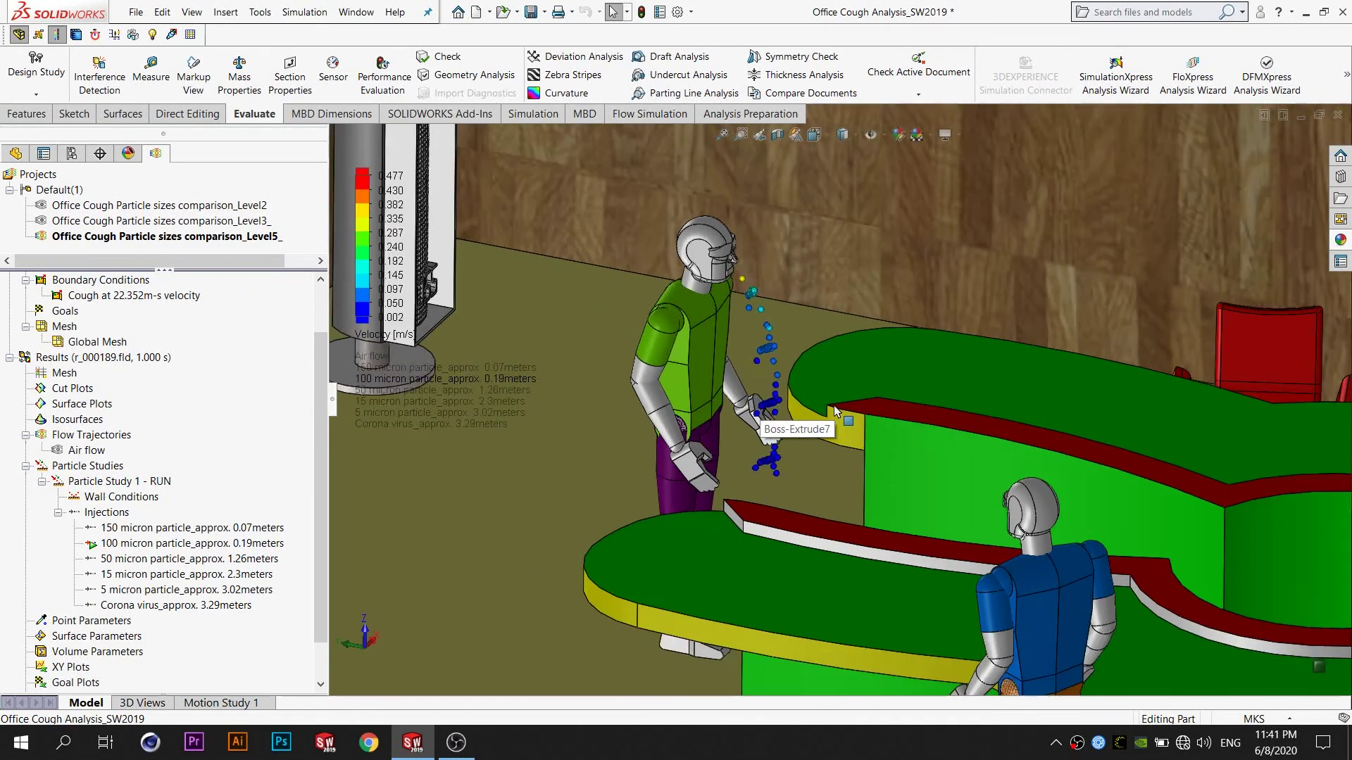
scroll(831, 422, "up", 2)
scroll(828, 429, "up", 3)
scroll(827, 406, "down", 1)
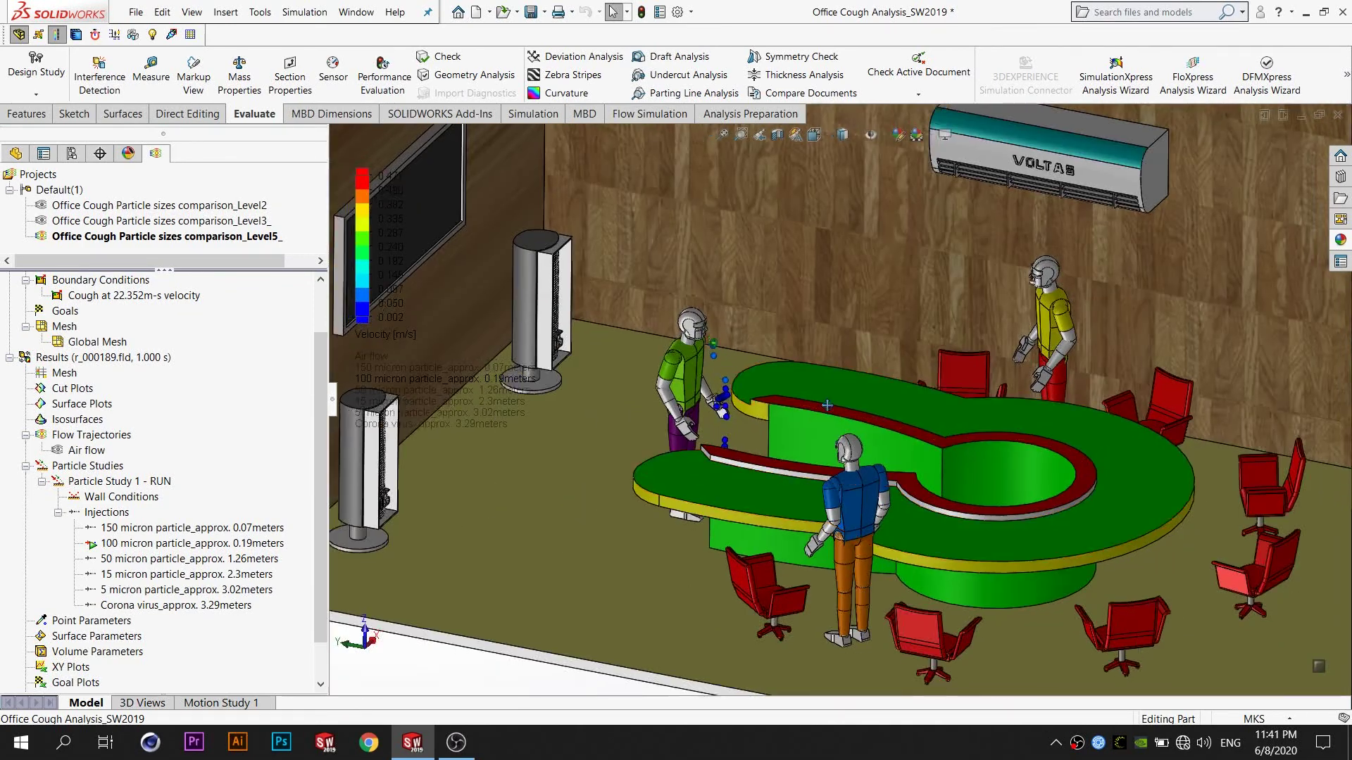
middle_click_drag(827, 405, 405, 492)
Step: Clear the 100 micron particles and play the 50 micron injection
right_click(285, 548)
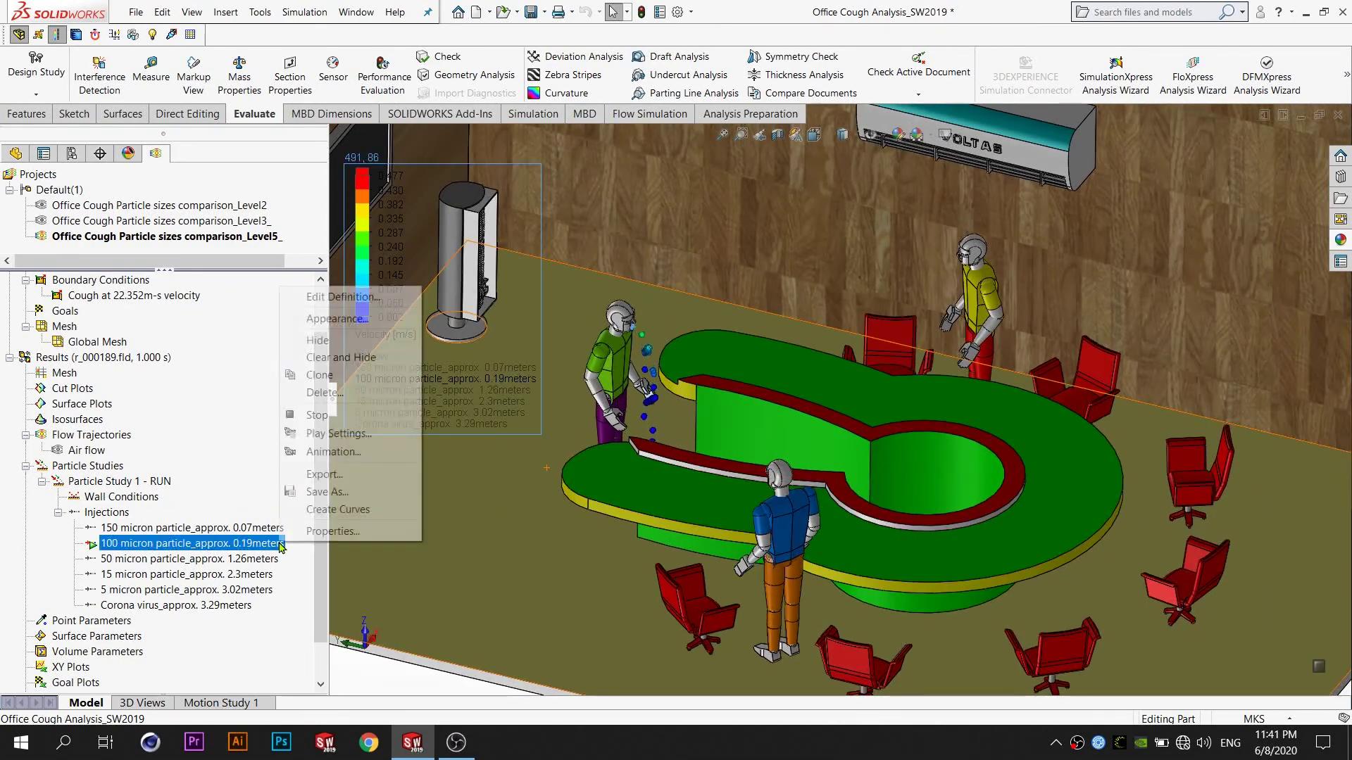
left_click(346, 363)
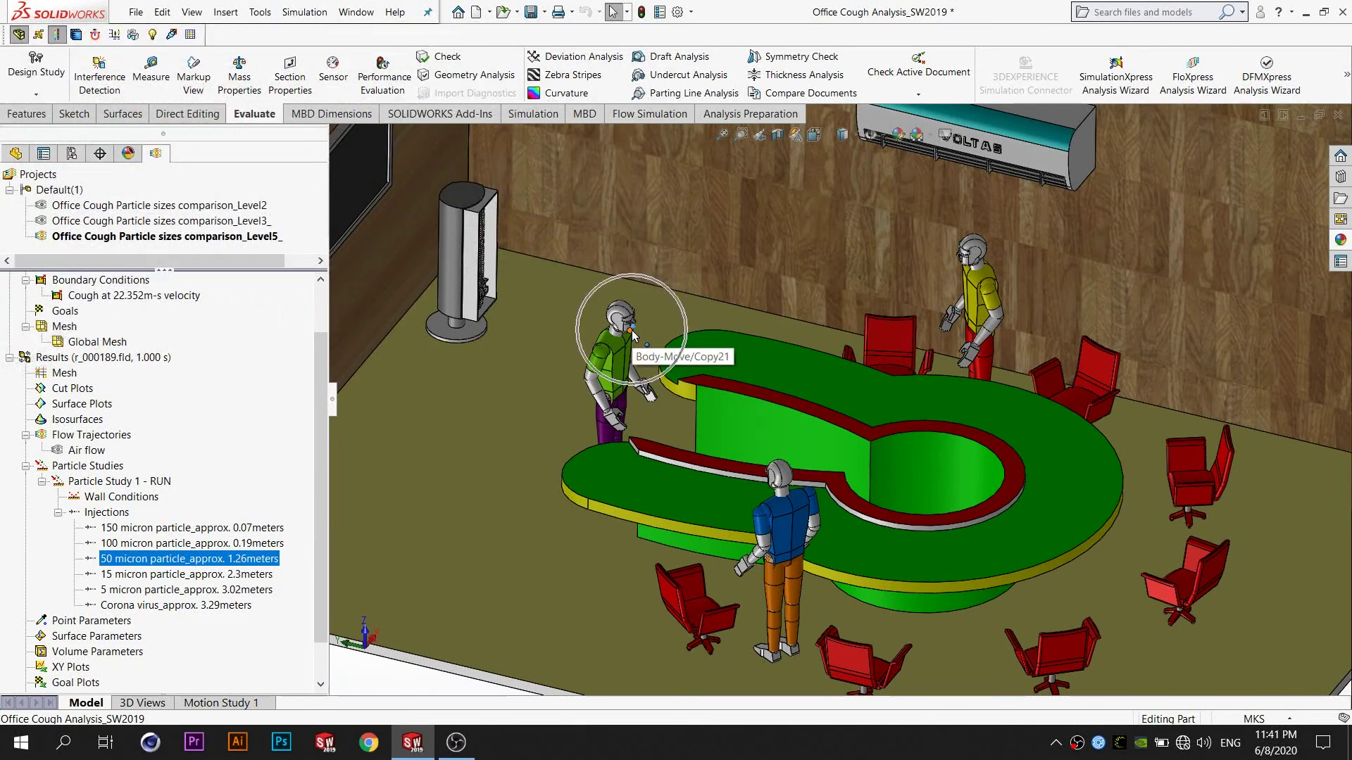
right_click(275, 561)
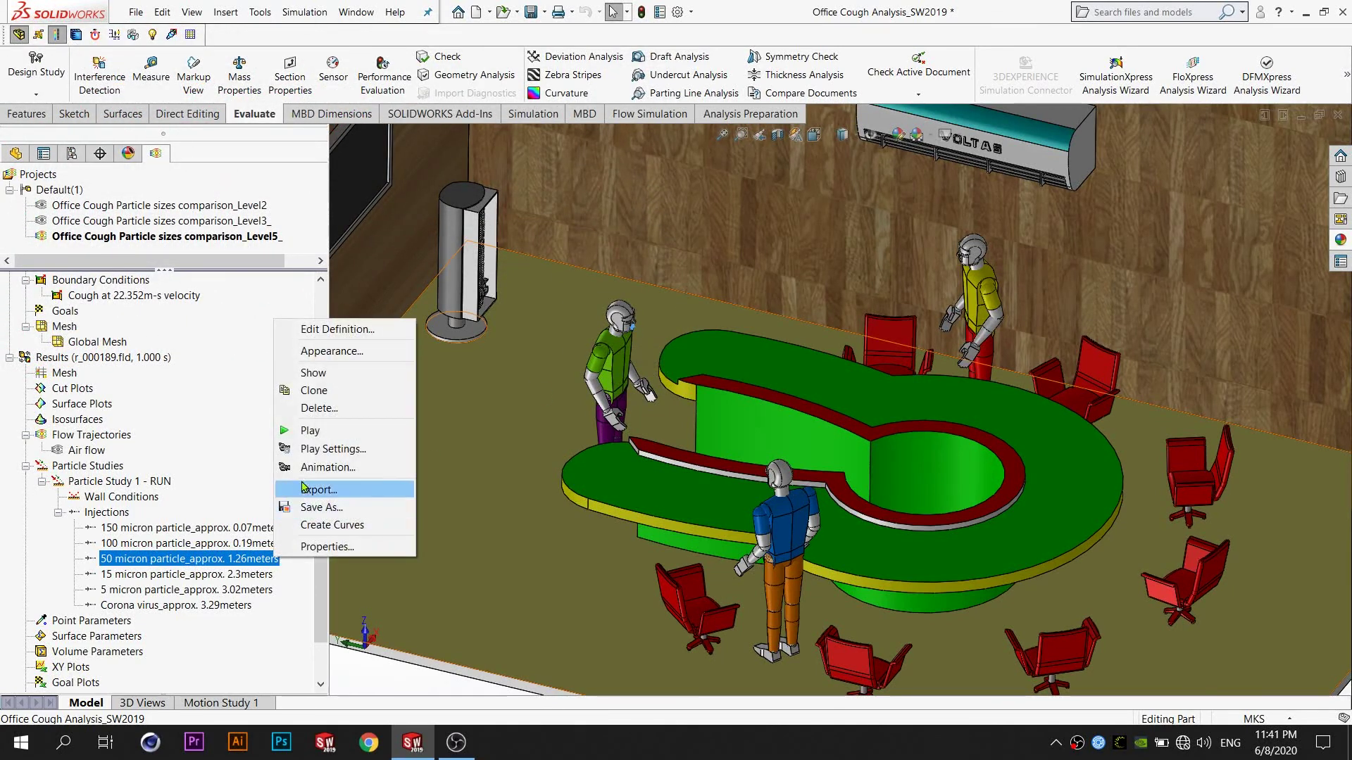
left_click(318, 435)
Step: Update the velocity legend range to a 0.497 m/s maximum
right_click(363, 203)
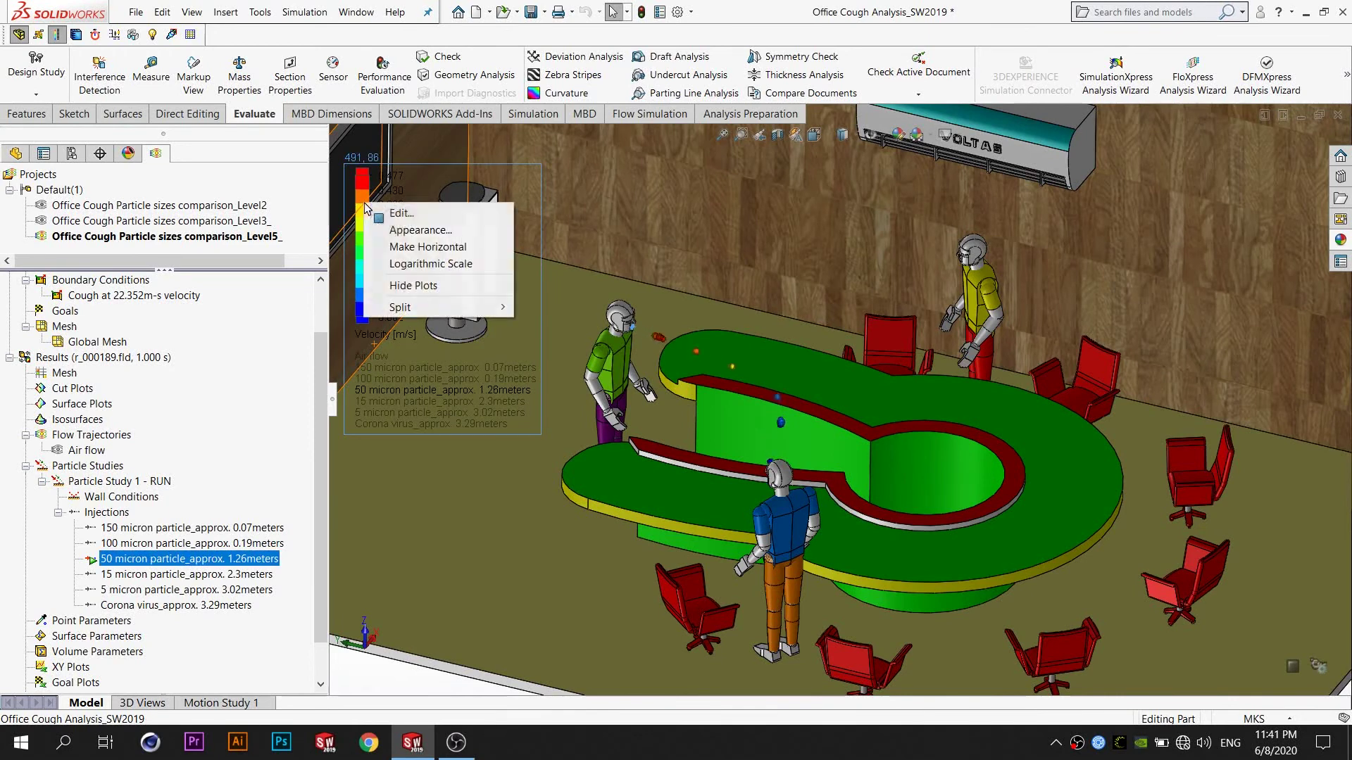
left_click(385, 213)
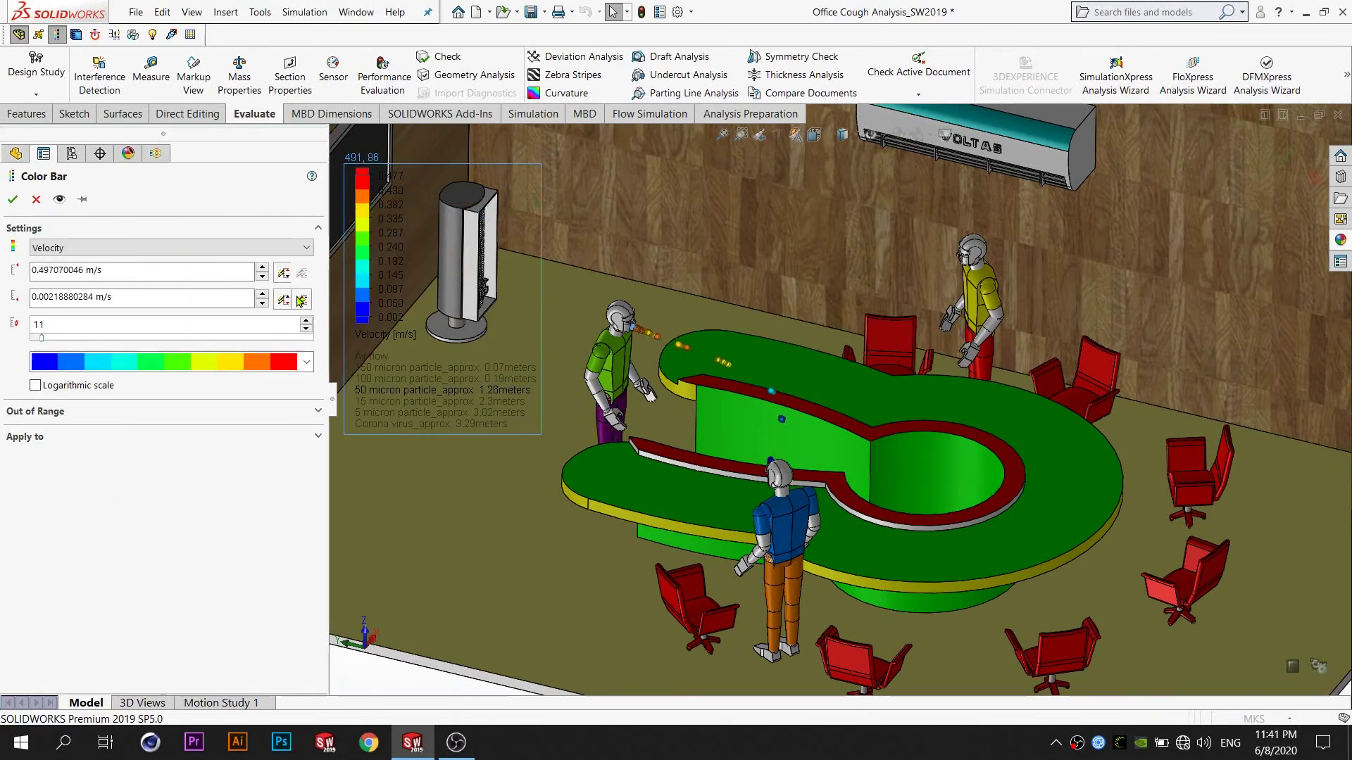
left_click(21, 201)
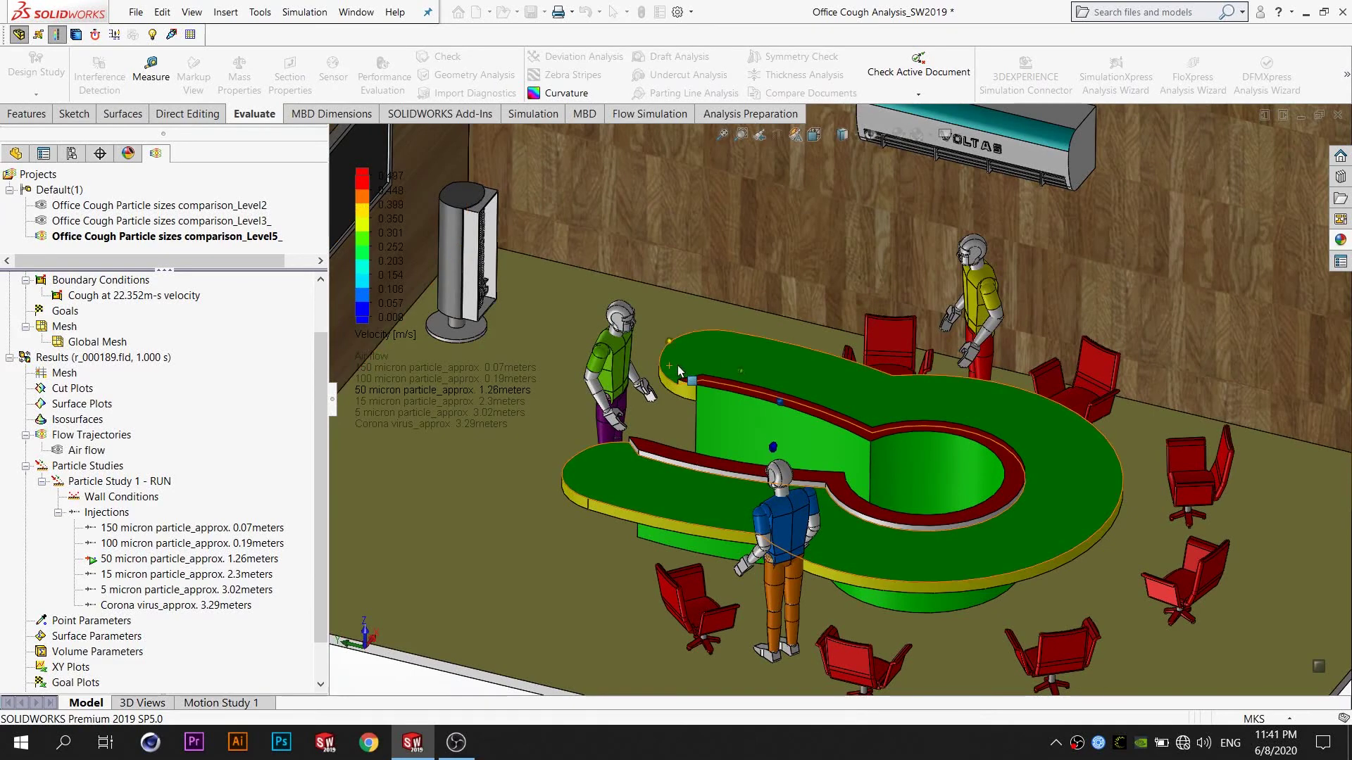
scroll(690, 382, "down", 2)
scroll(707, 386, "down", 2)
Step: Orbit and zoom around the desk to follow the 50 micron particles to the central partition
middle_click_drag(752, 389, 831, 512)
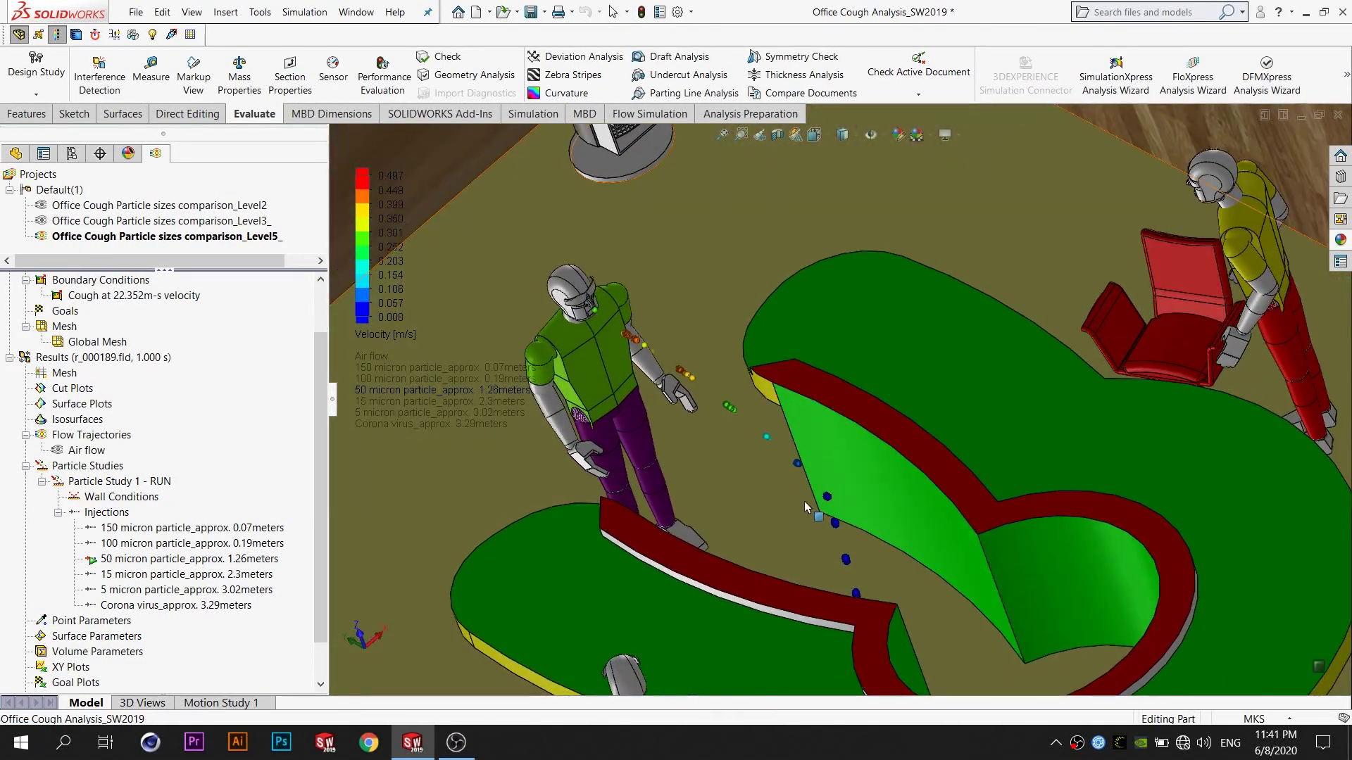
middle_click_drag(818, 493, 912, 394)
scroll(911, 392, "up", 2)
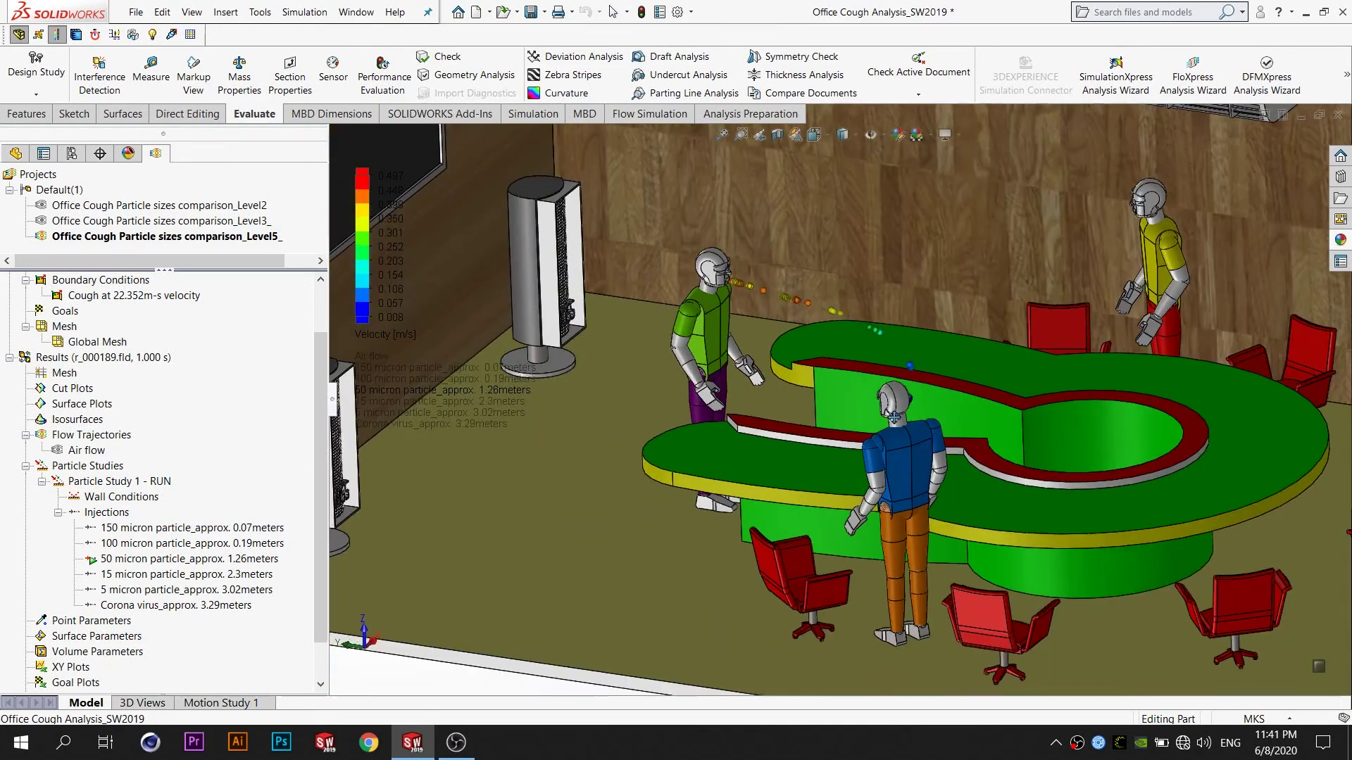
scroll(845, 438, "up", 2)
middle_click_drag(804, 433, 817, 500)
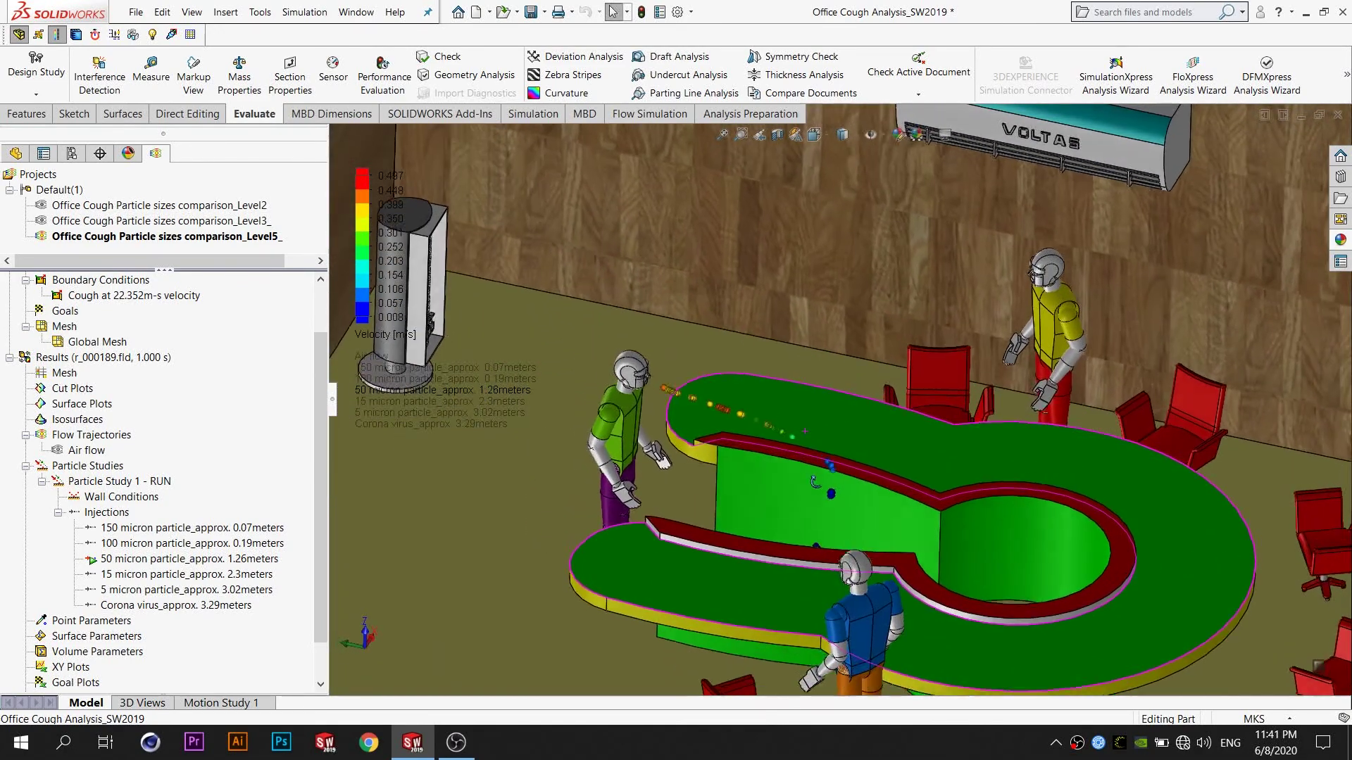
middle_click_drag(903, 486, 862, 506)
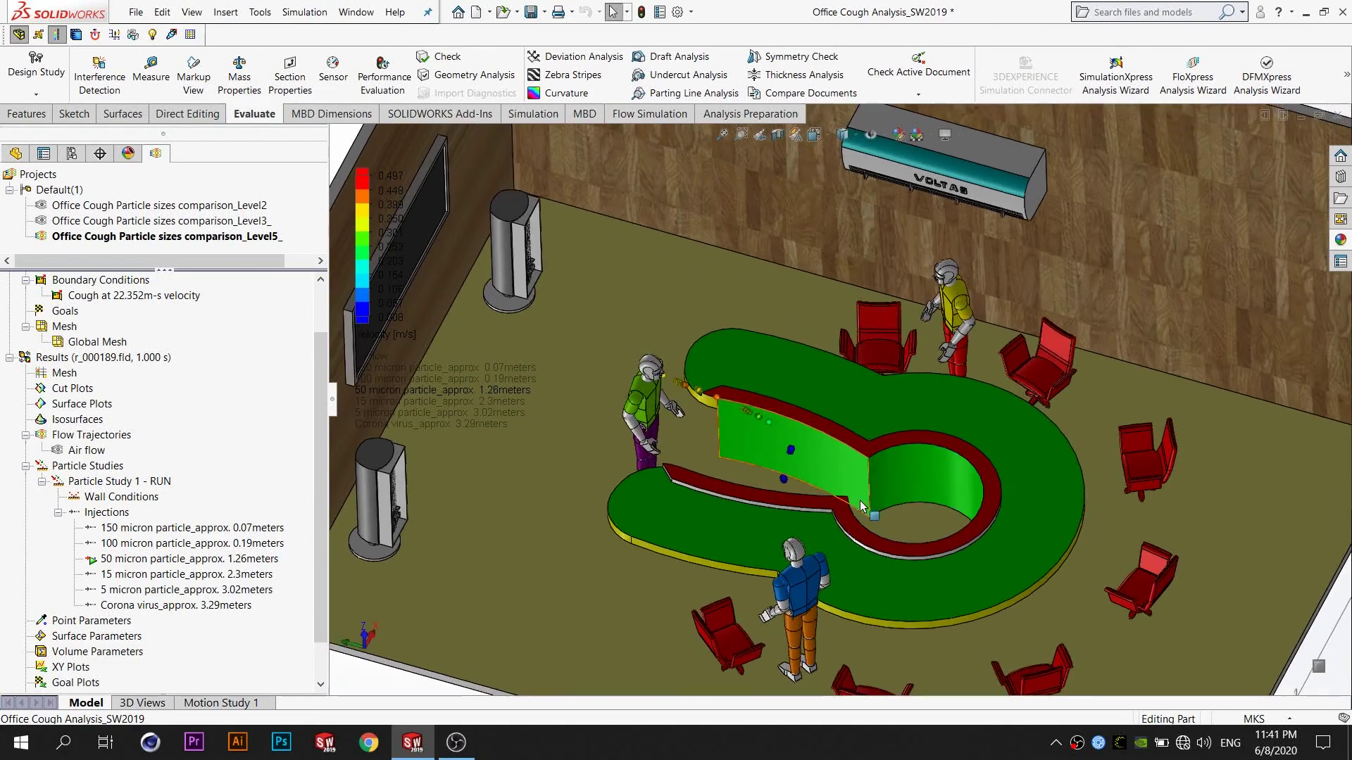
scroll(817, 457, "down", 2)
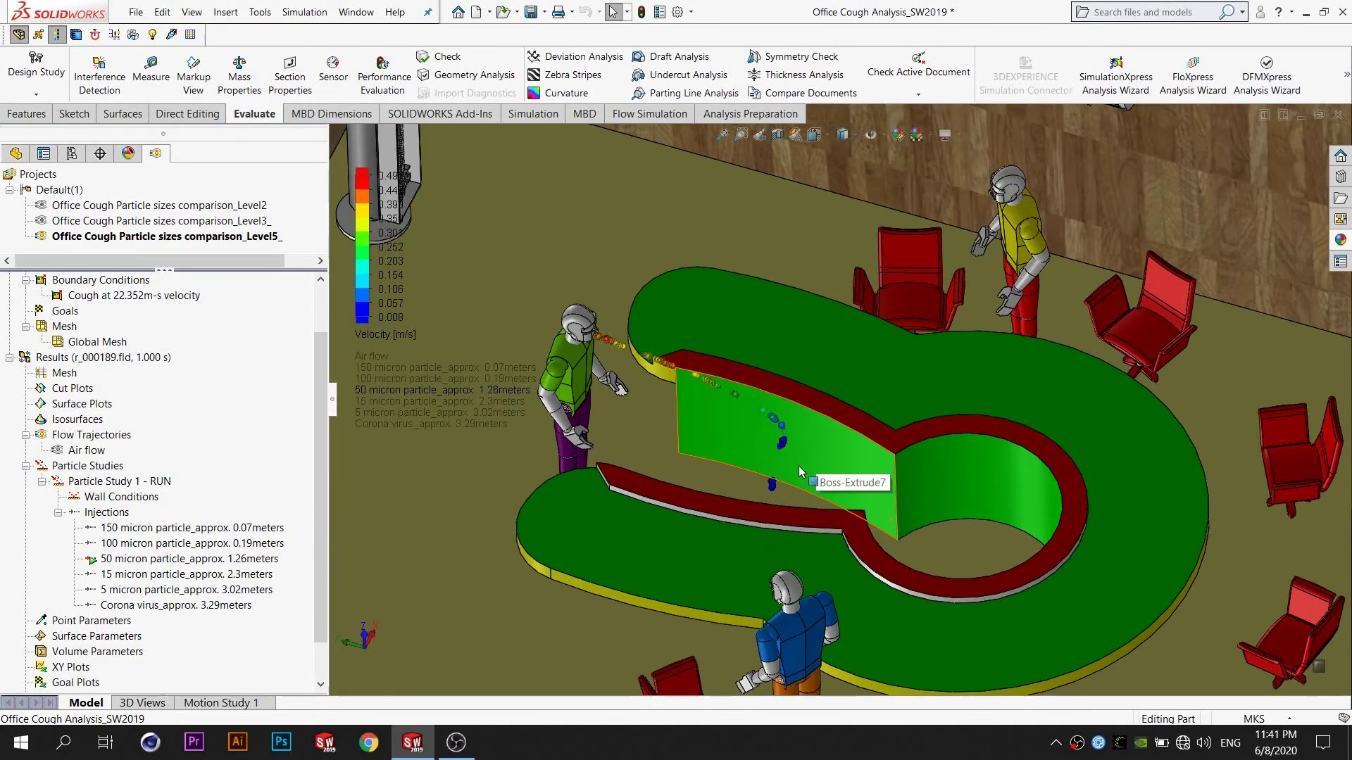
mouse_move(799, 466)
middle_mouse_down()
mouse_move(805, 402)
mouse_move(795, 437)
middle_mouse_up()
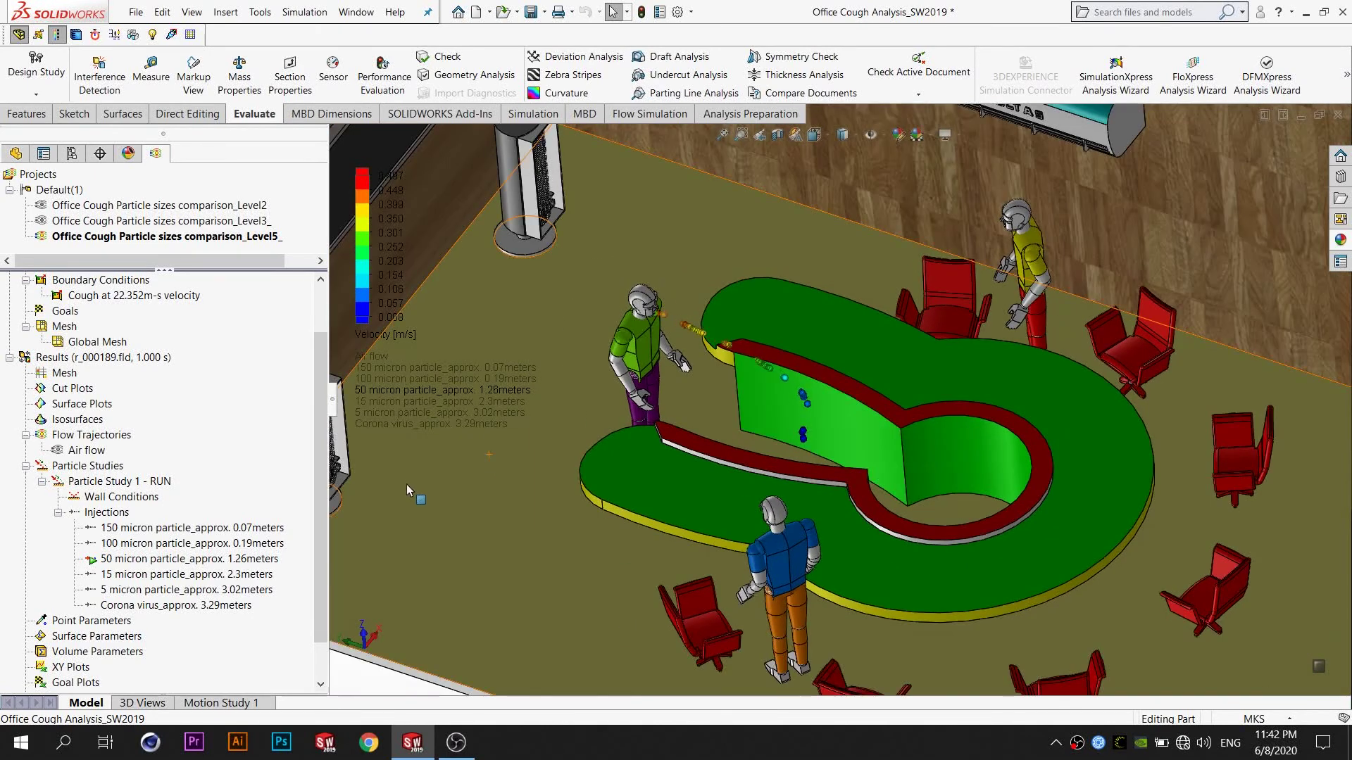
right_click(268, 562)
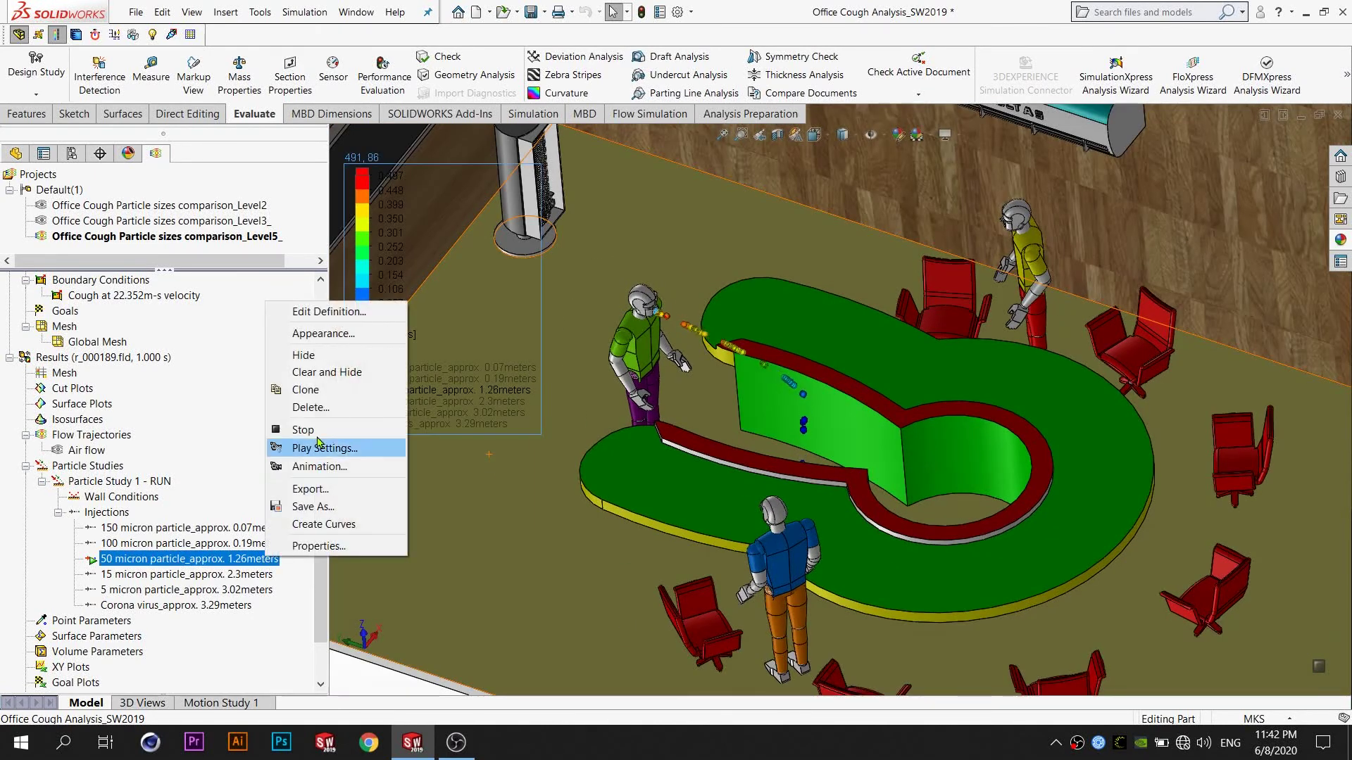
Step: Clear the 50 micron trajectories and play the 15 micron injection
left_click(341, 378)
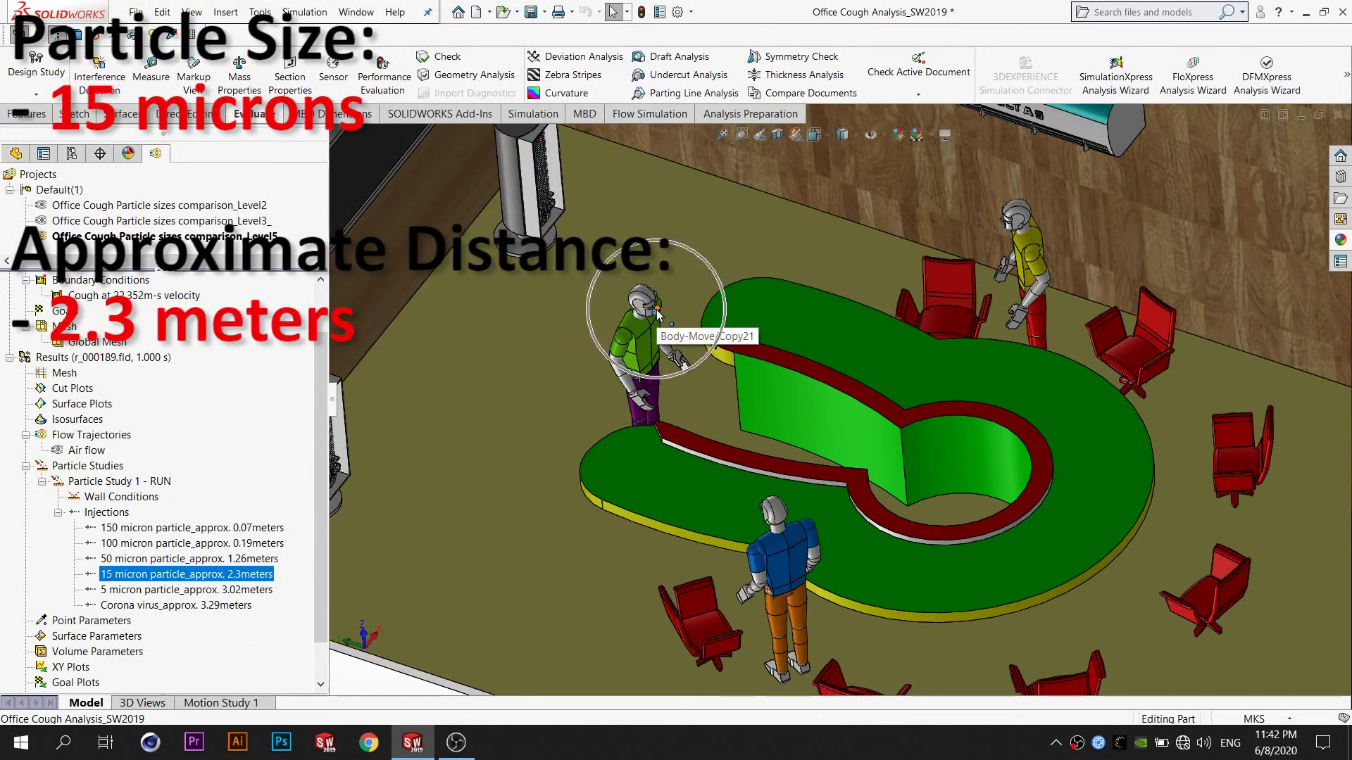
right_click(269, 565)
left_click(299, 455)
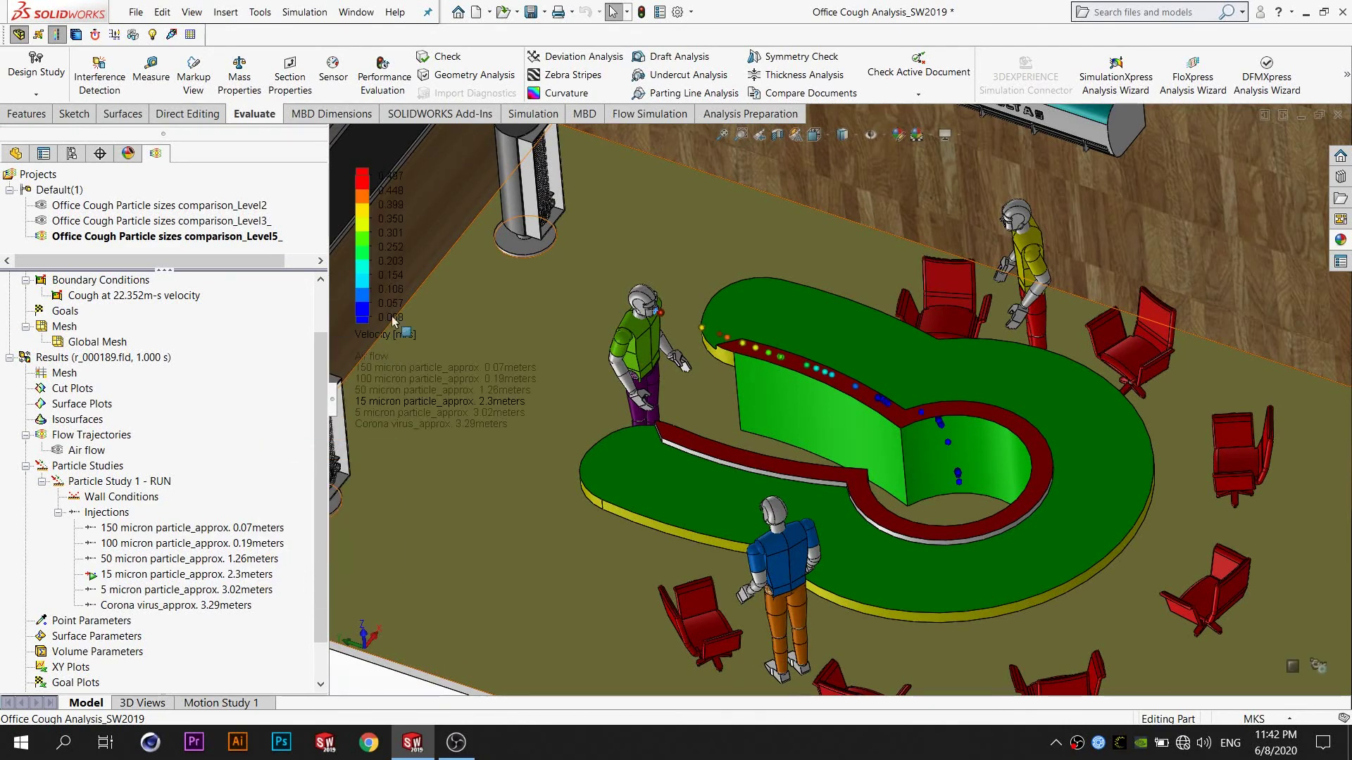
Step: Rescale the velocity legend to a 0.563 m/s maximum
right_click(371, 229)
left_click(388, 234)
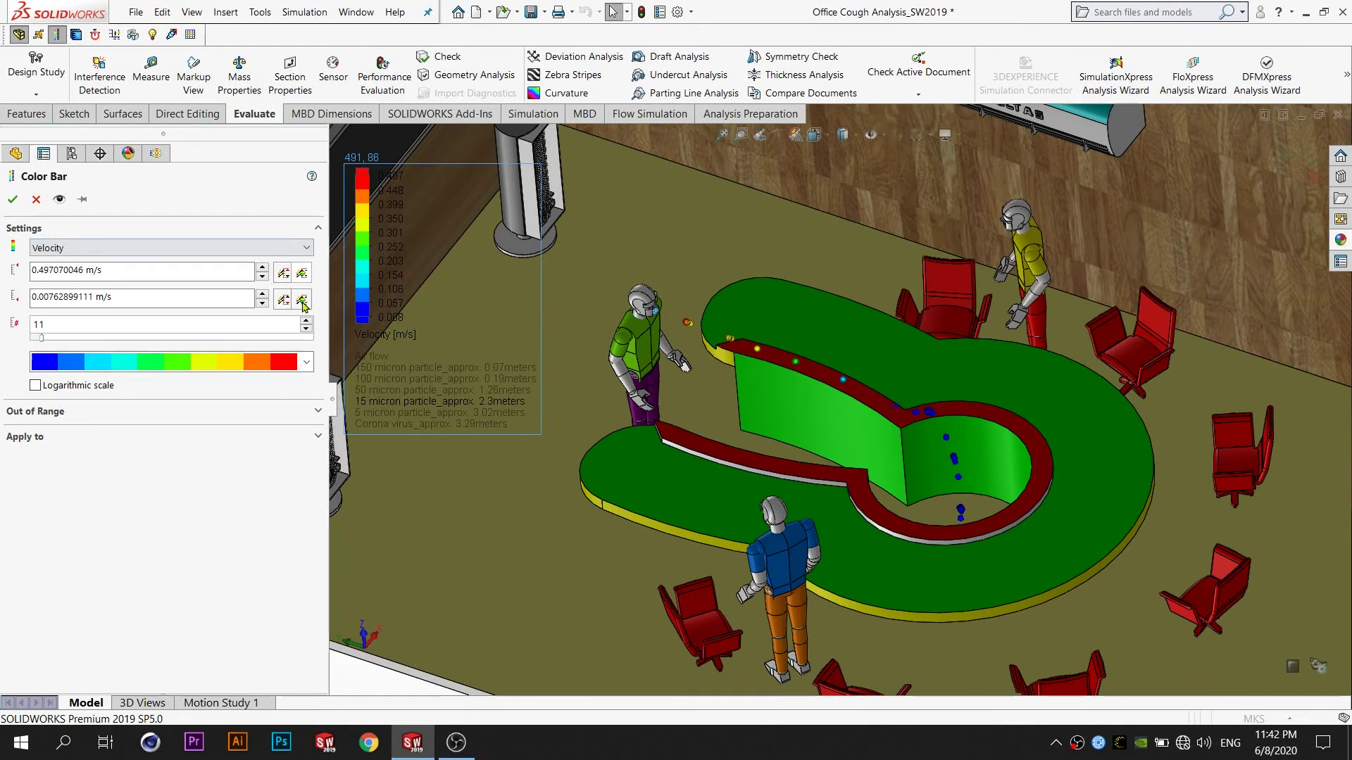
left_click(13, 200)
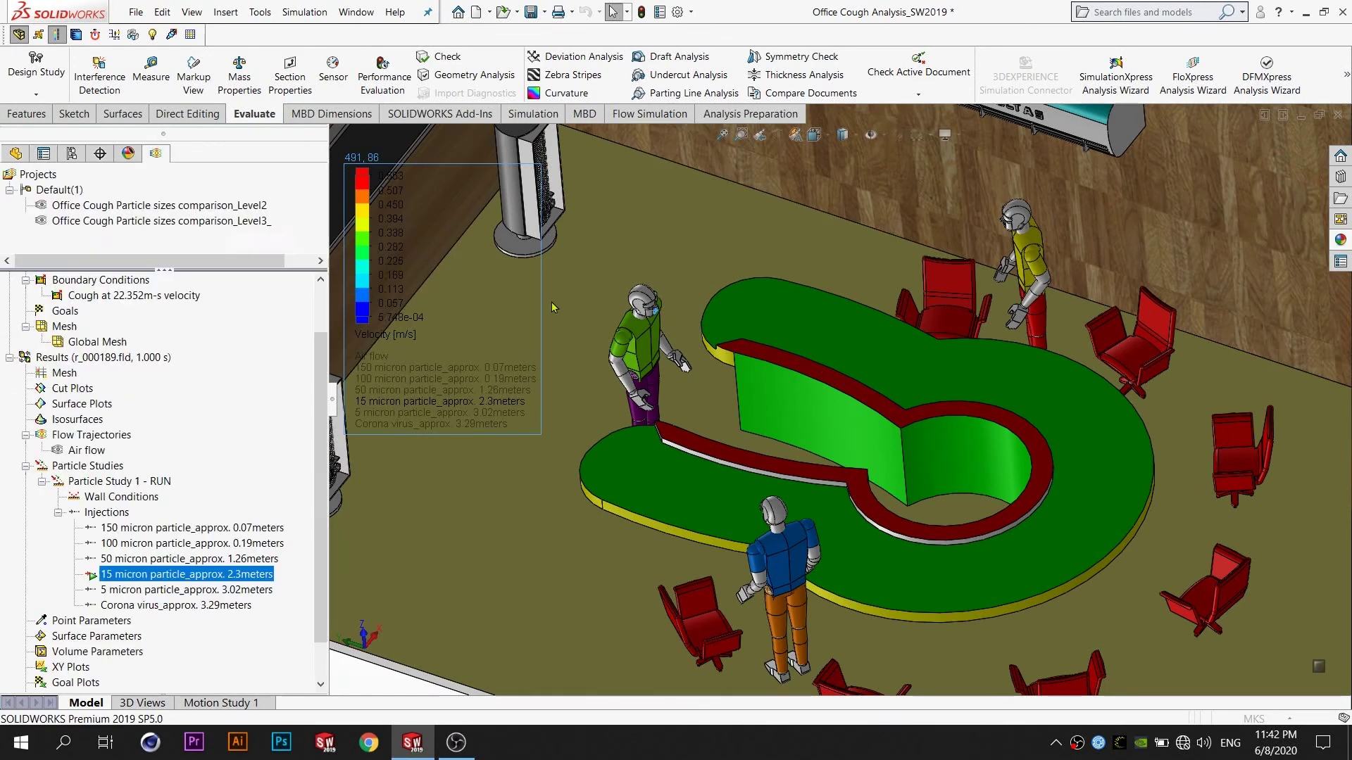
middle_click_drag(845, 415, 874, 412)
scroll(873, 412, "down", 2)
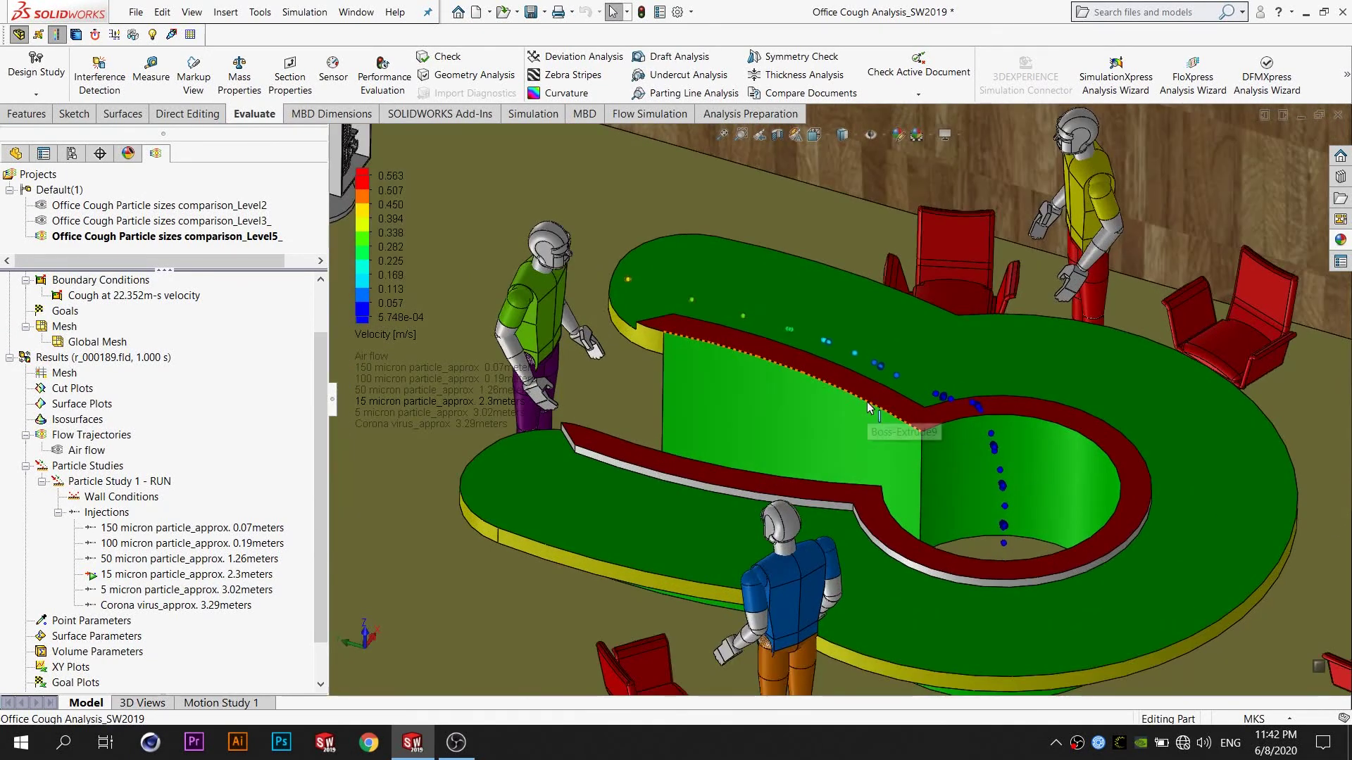
Step: Orbit and zoom to a low side view of the 15 micron stream over the partition
scroll(845, 394, "down", 1)
scroll(803, 377, "down", 1)
scroll(803, 379, "down", 1)
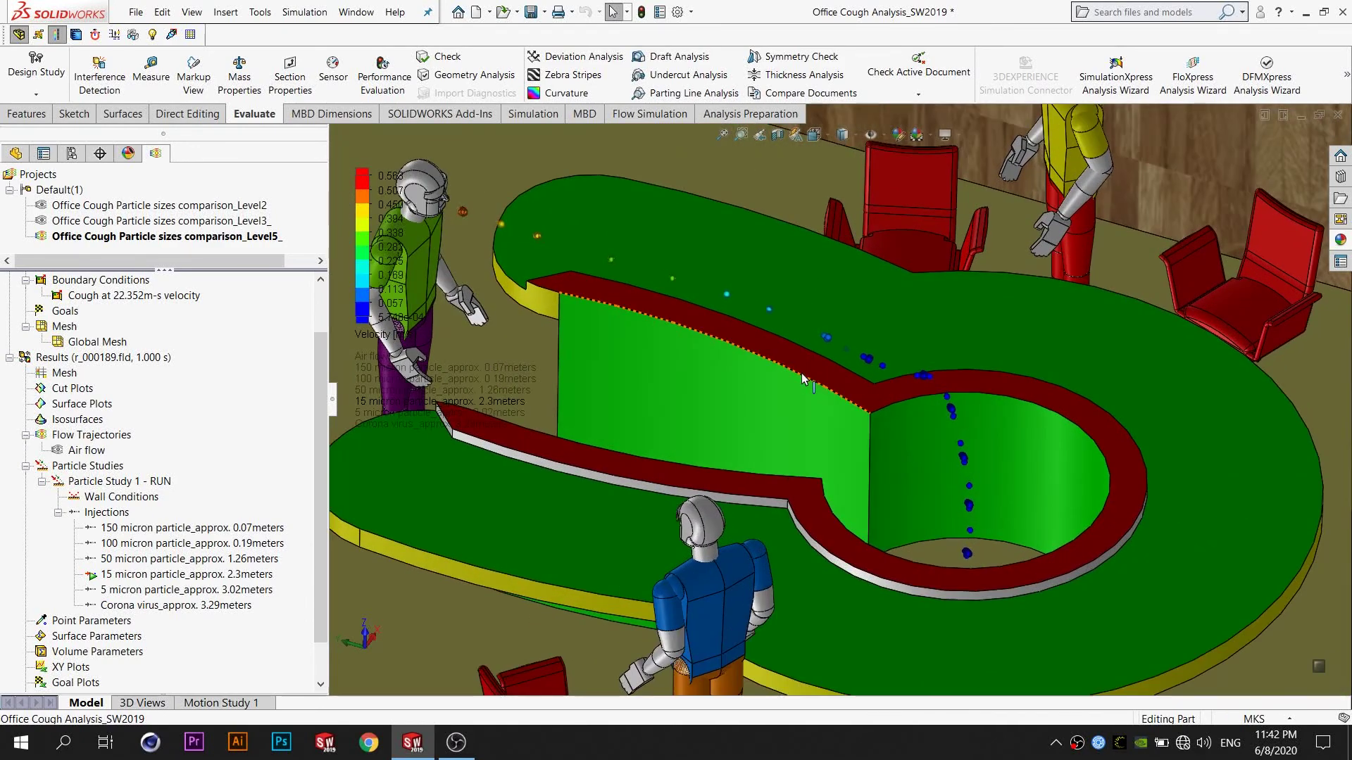
scroll(803, 394, "up", 3)
middle_click_drag(813, 416, 838, 346)
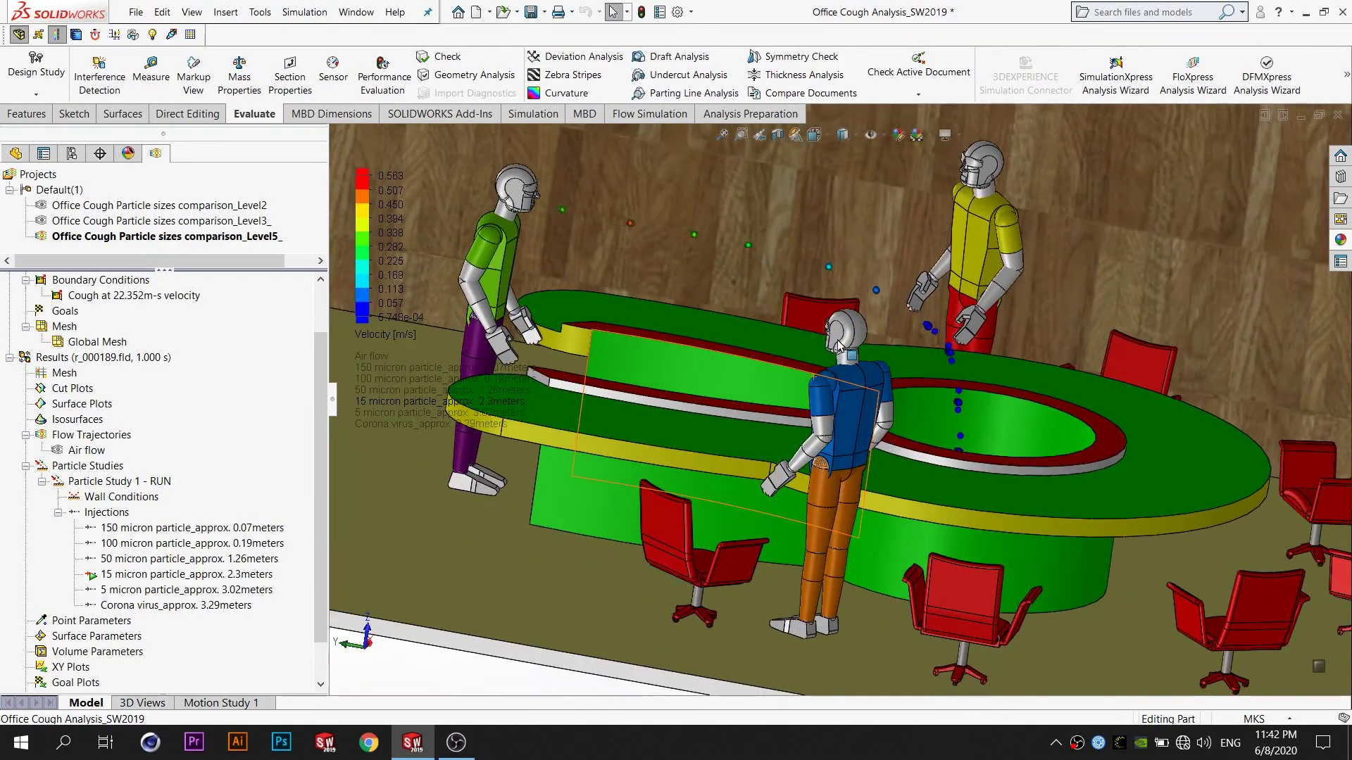
scroll(783, 337, "down", 1)
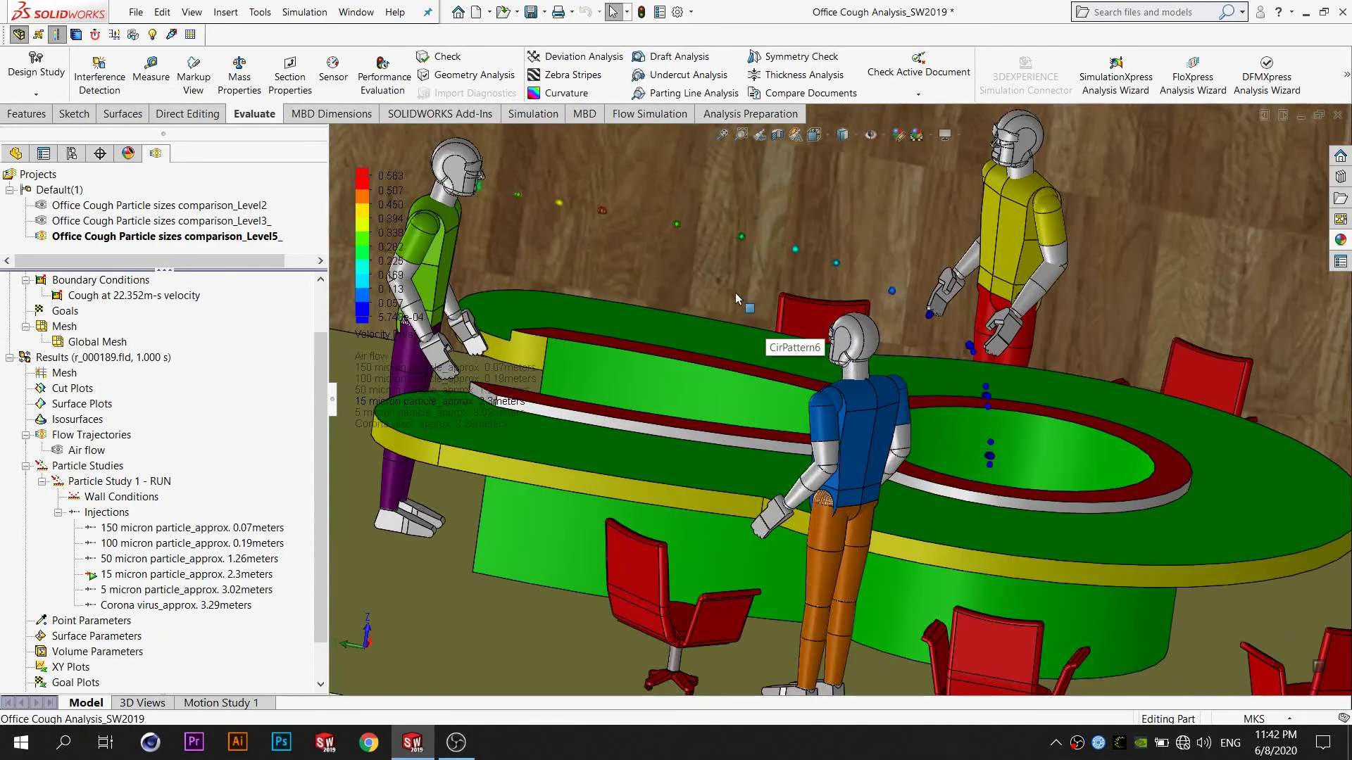
scroll(788, 328, "down", 1)
scroll(787, 328, "up", 1)
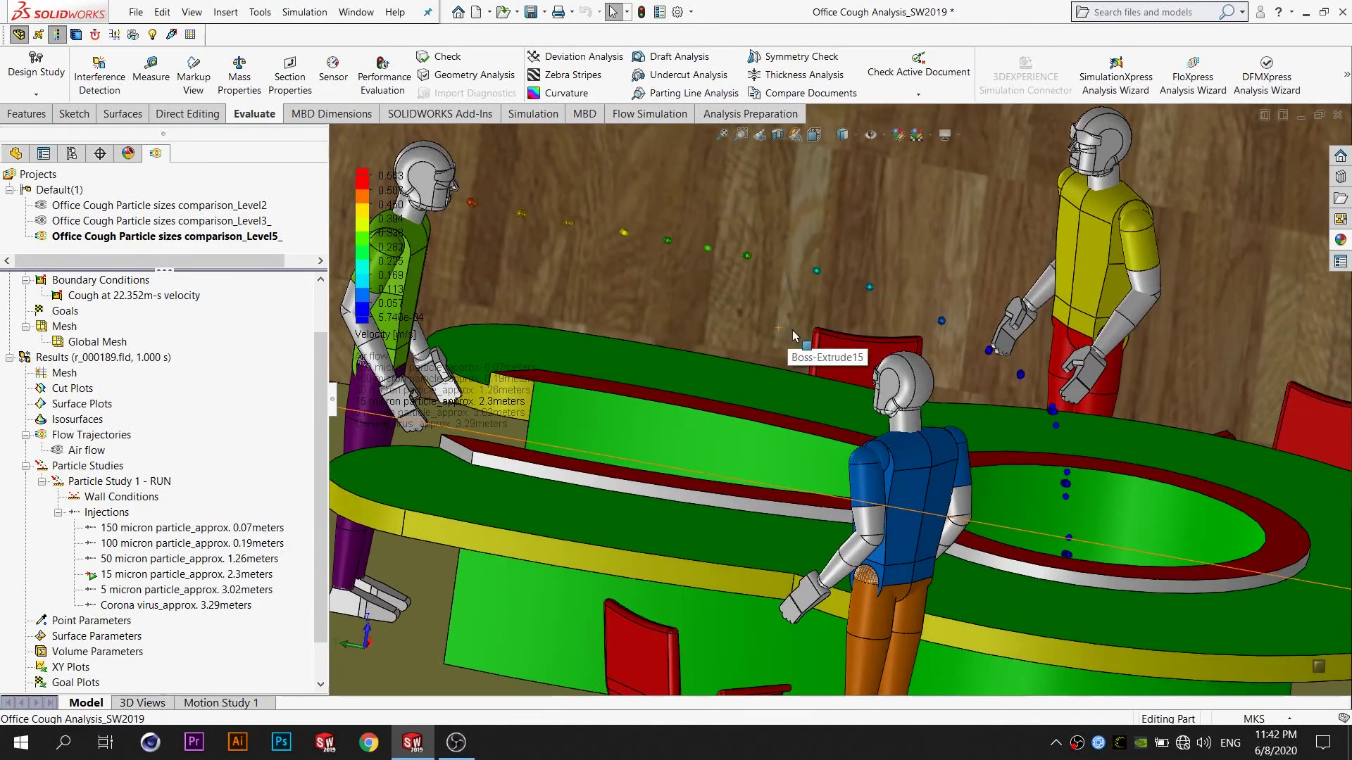
scroll(865, 348, "up", 1)
mouse_move(864, 347)
middle_mouse_down()
mouse_move(731, 527)
mouse_move(740, 475)
middle_mouse_up()
Step: Orbit higher to view the whole table, chairs and left wall
scroll(740, 475, "down", 2)
scroll(761, 437, "down", 1)
scroll(778, 407, "down", 1)
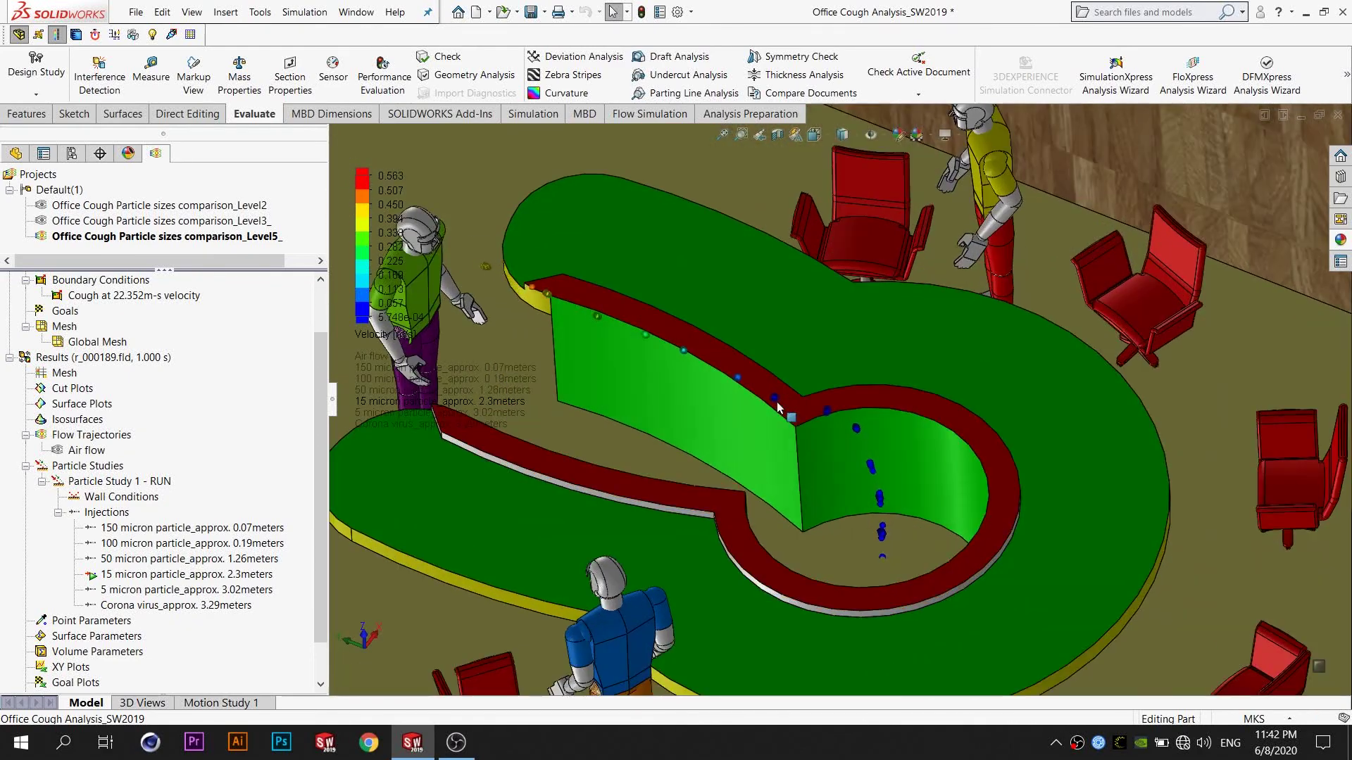
scroll(704, 419, "up", 3)
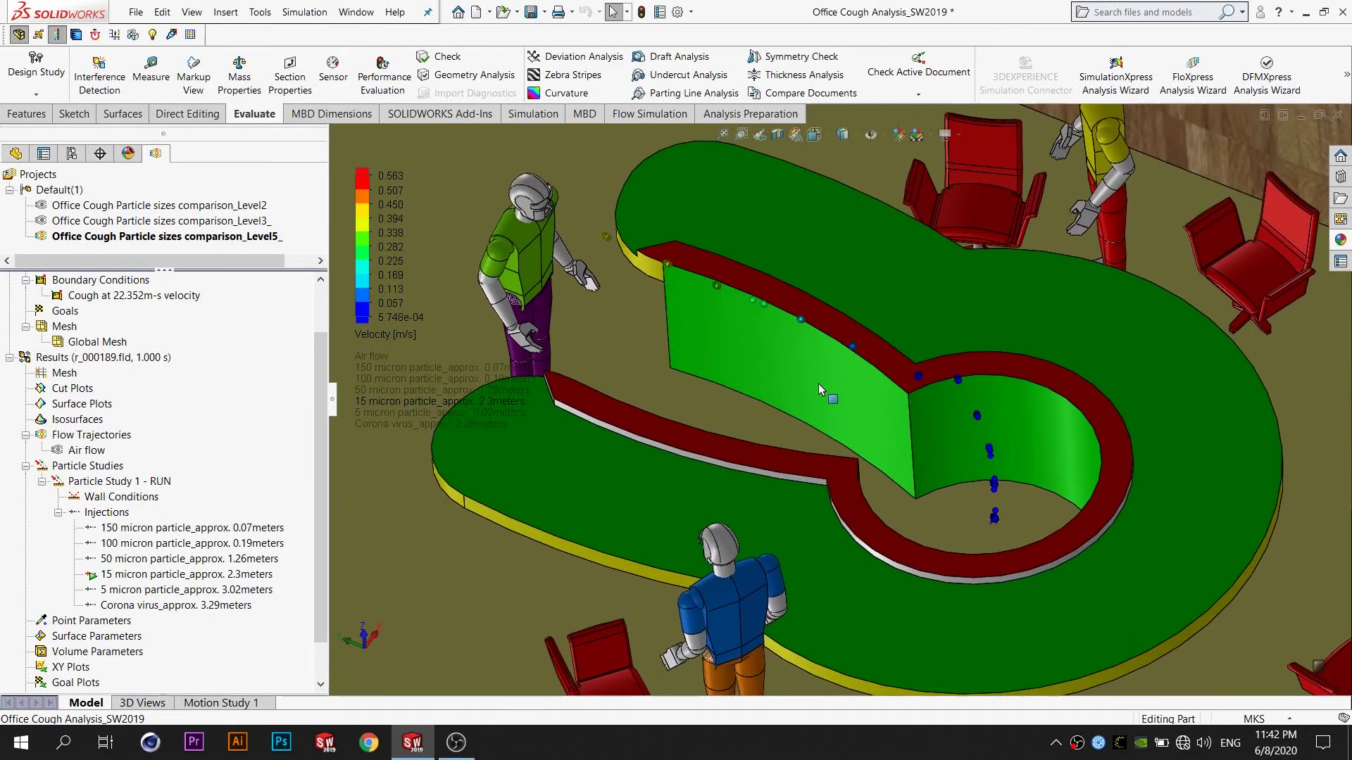
scroll(831, 387, "up", 3)
middle_click_drag(831, 347, 780, 380)
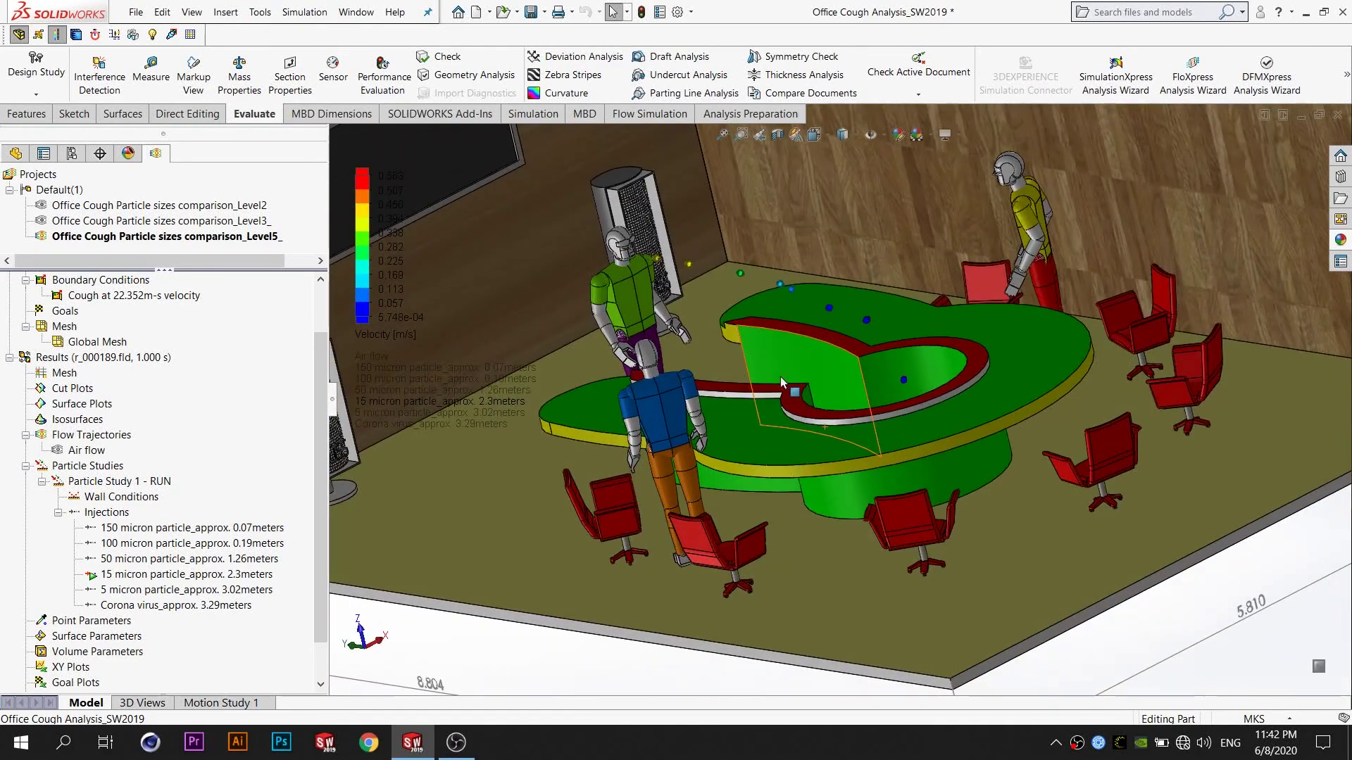
scroll(824, 349, "down", 2)
scroll(857, 403, "down", 2)
scroll(857, 403, "down", 2)
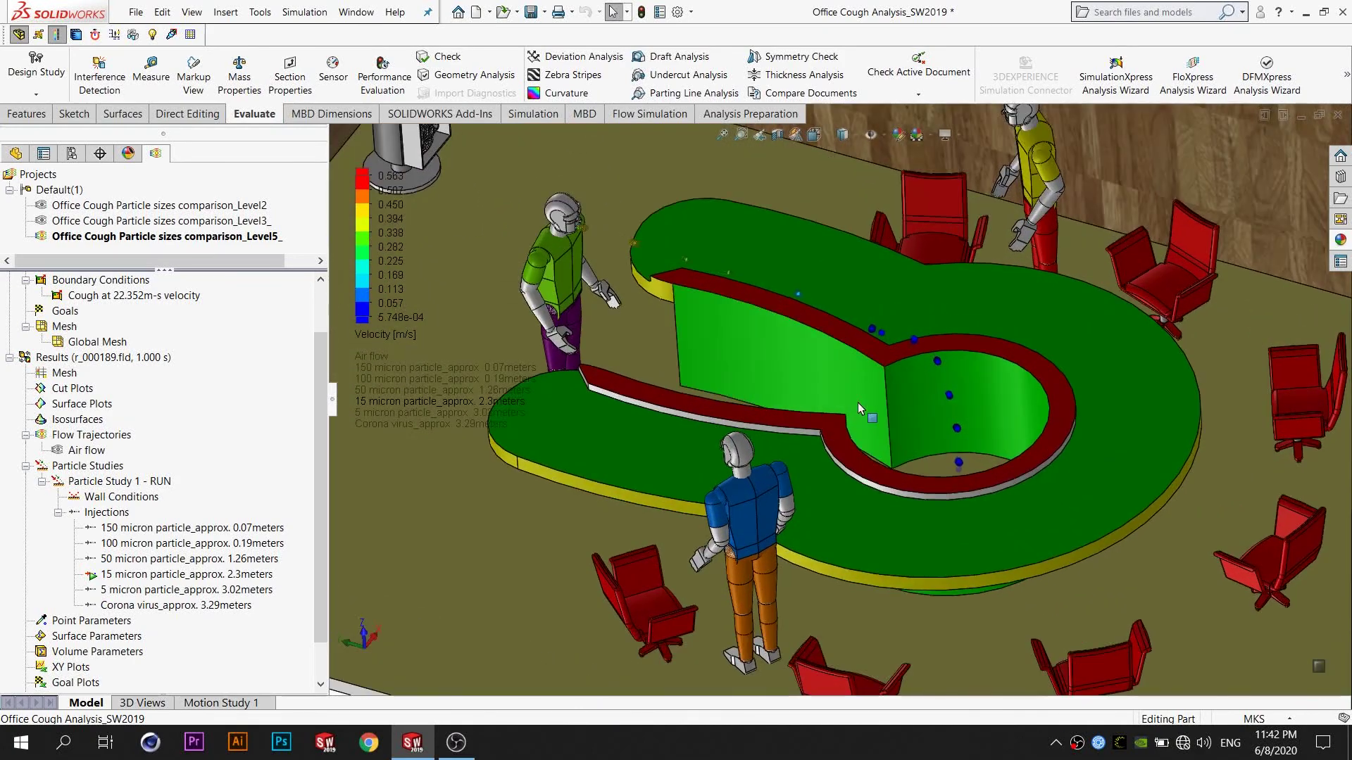
right_click(277, 577)
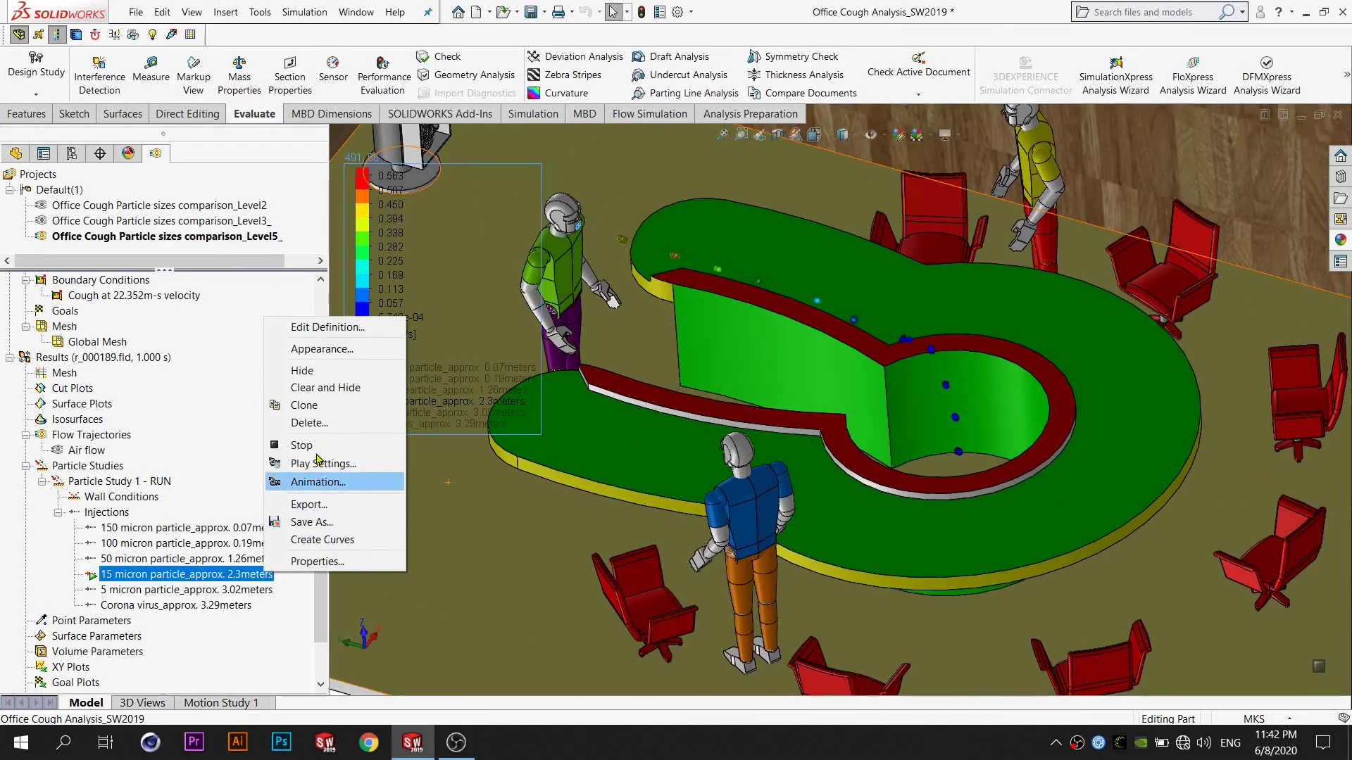
Step: Clear and hide the 15 micron trajectories from the table
left_click(330, 388)
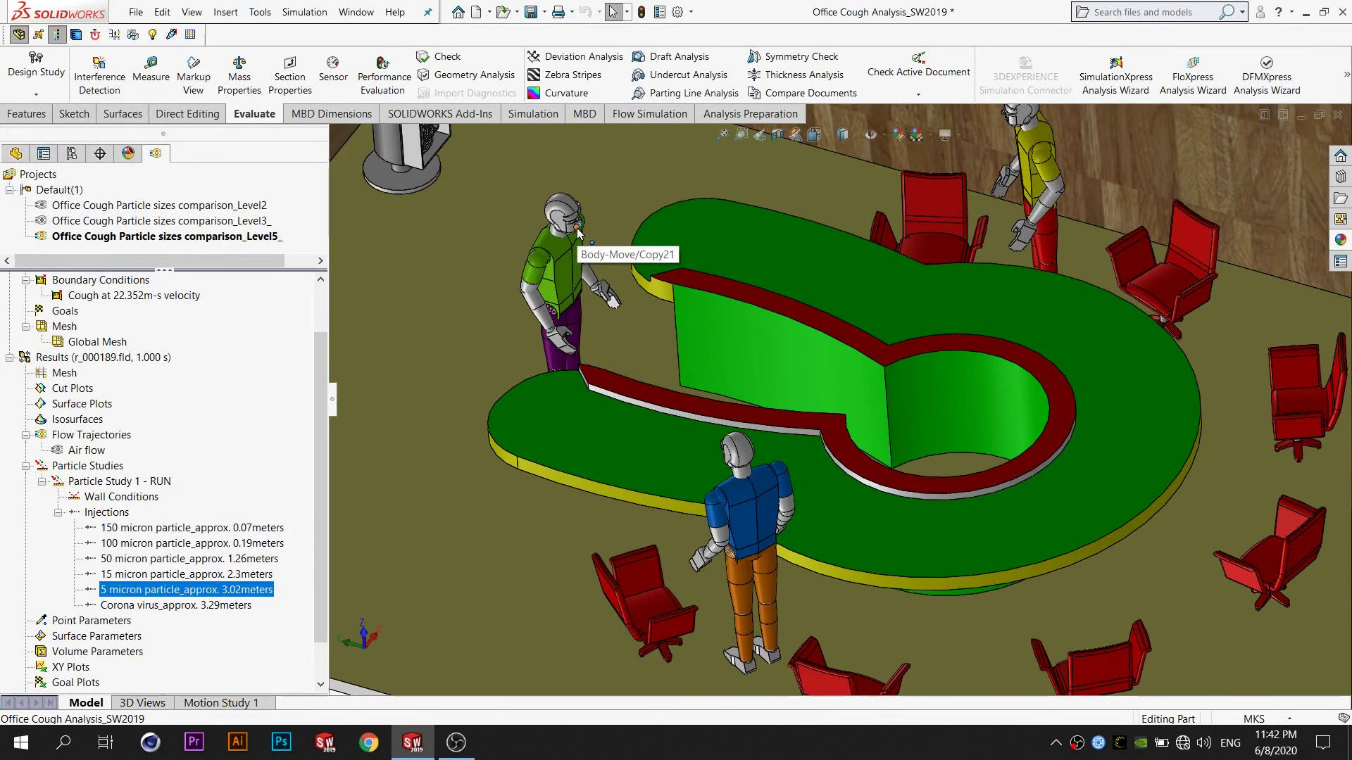
Step: Play the 5 micron injection and confirm the velocity legend rescaled to a 0.586 m/s maximum
right_click(269, 595)
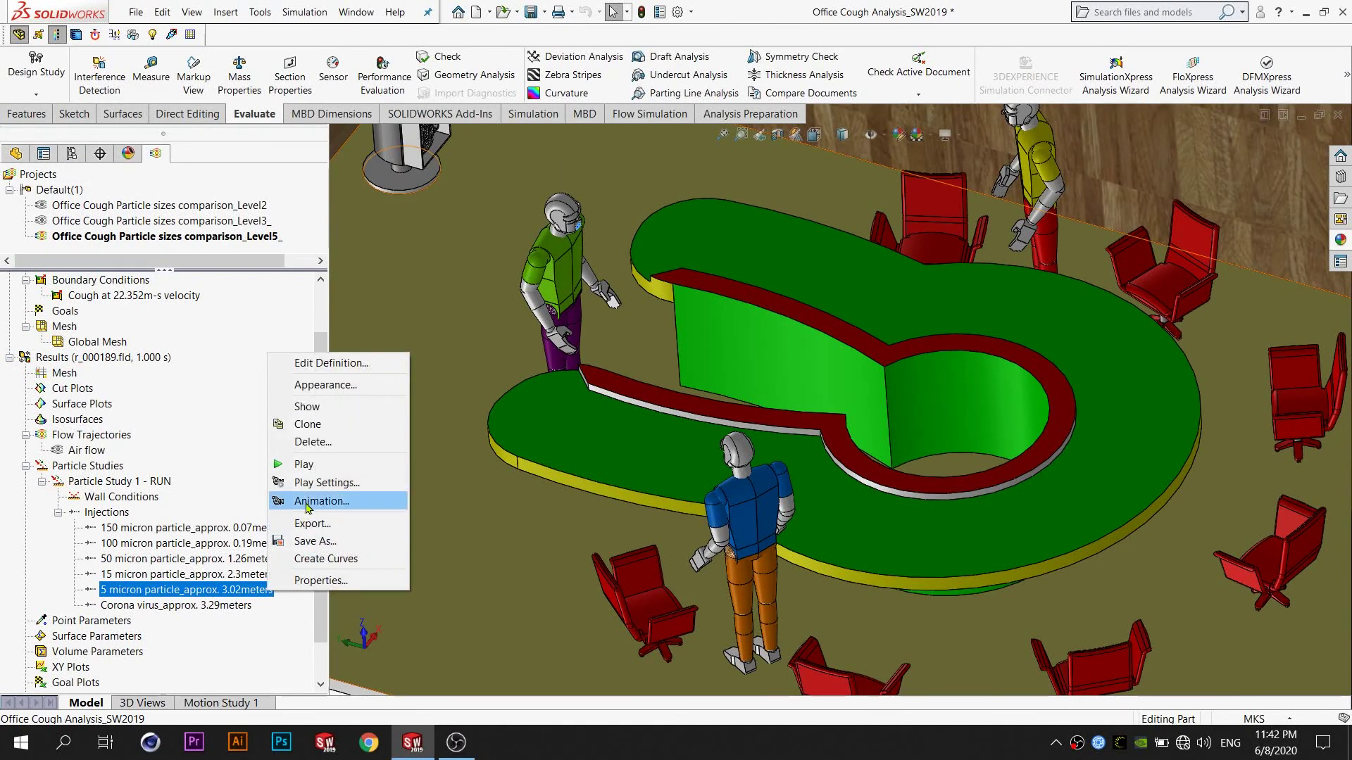
left_click(327, 468)
right_click(366, 216)
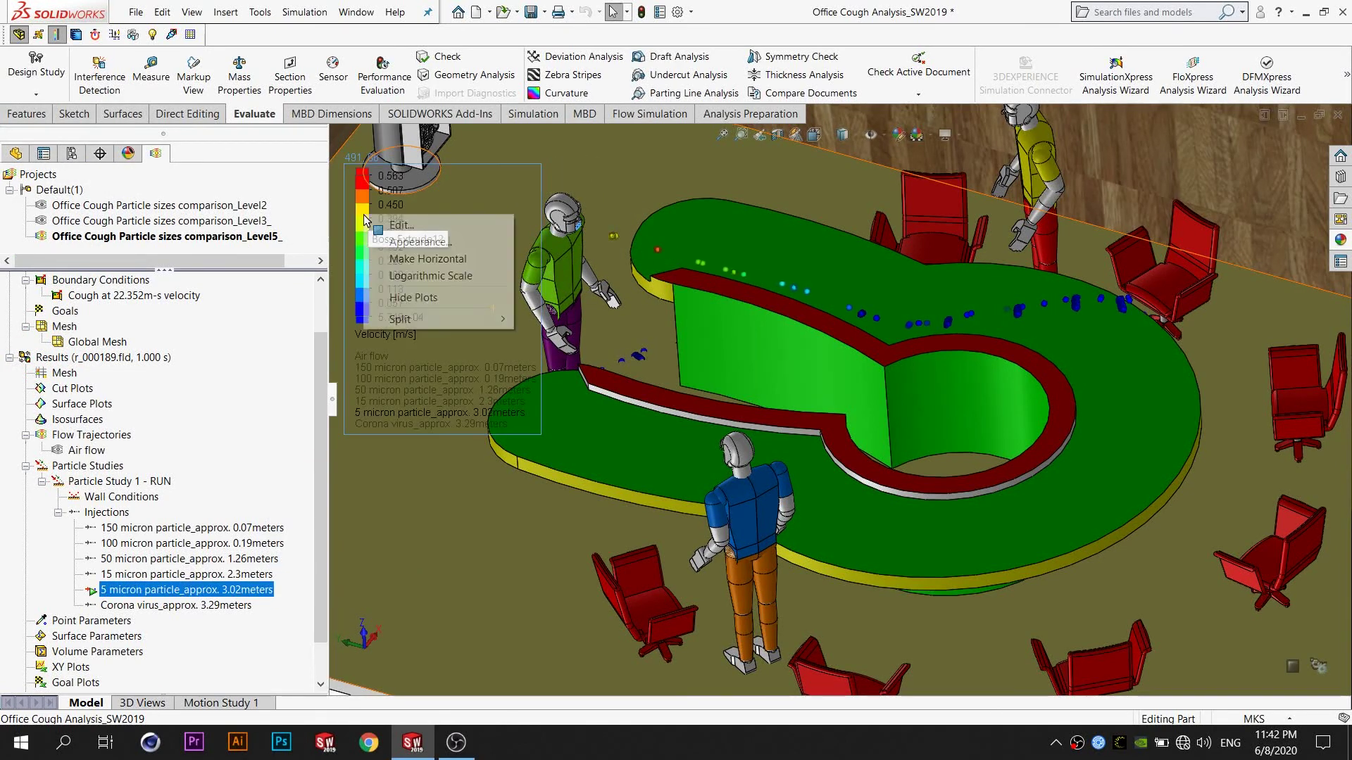
left_click(384, 219)
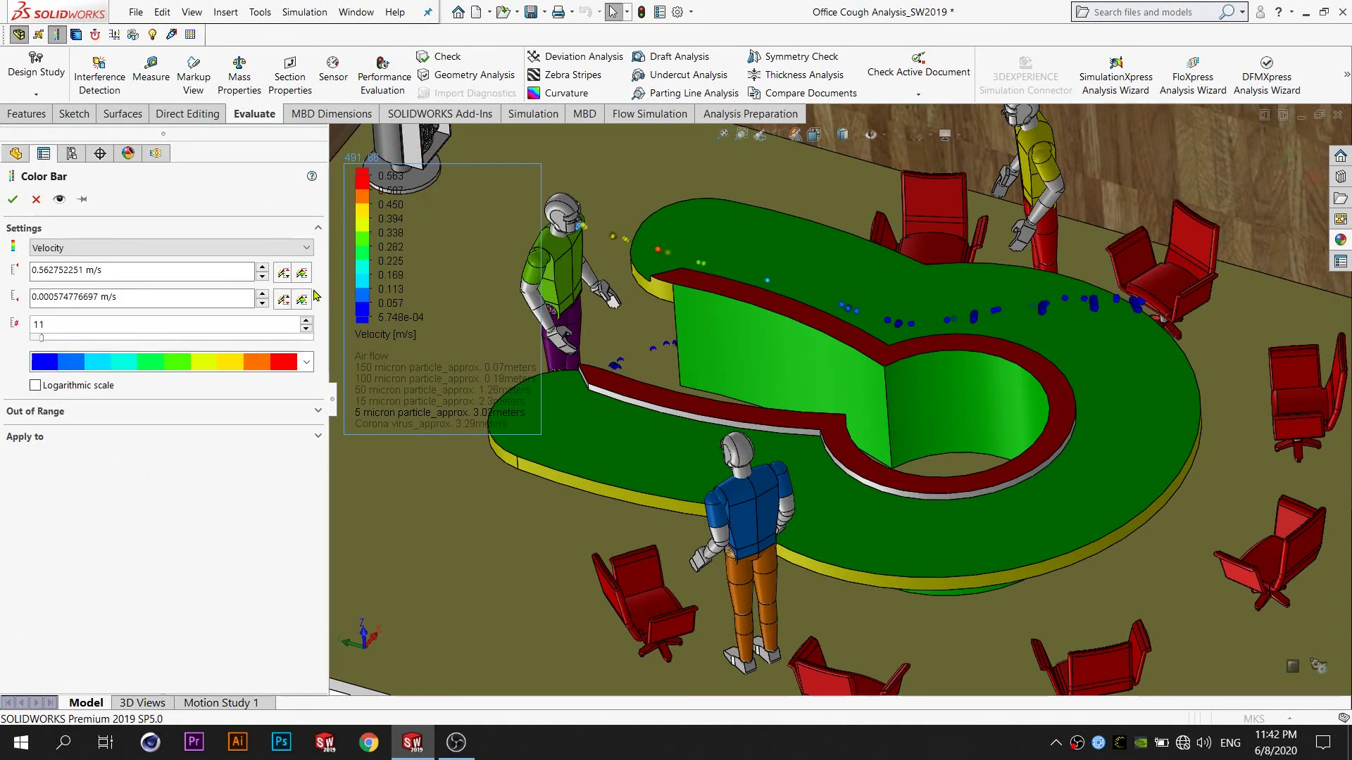
left_click(12, 199)
middle_click_drag(810, 423, 843, 382)
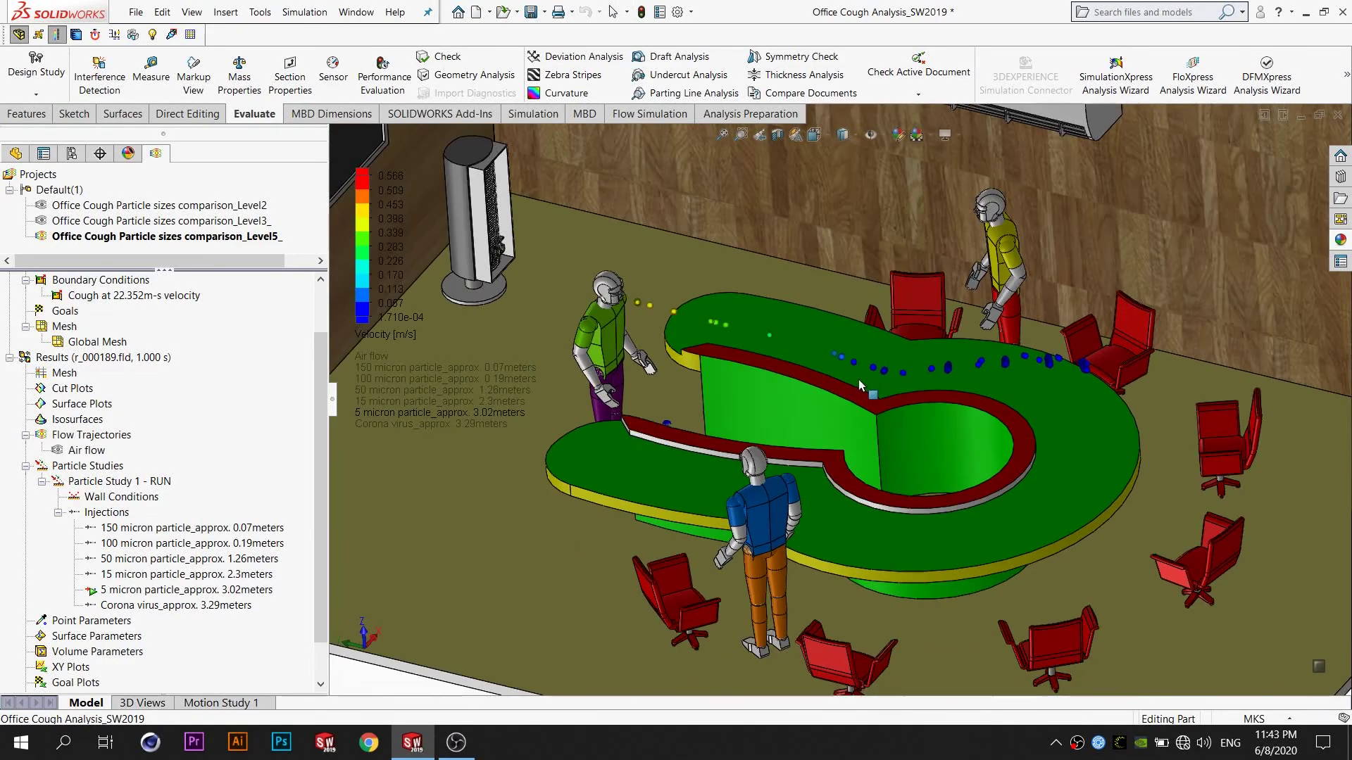
Step: Orbit and zoom around the office to inspect the 5 micron trajectories from low, top-down and floor views
scroll(859, 379, "down", 2)
scroll(838, 384, "down", 2)
mouse_move(833, 379)
middle_mouse_down()
mouse_move(832, 307)
mouse_move(887, 319)
mouse_move(803, 307)
mouse_move(886, 375)
middle_mouse_up()
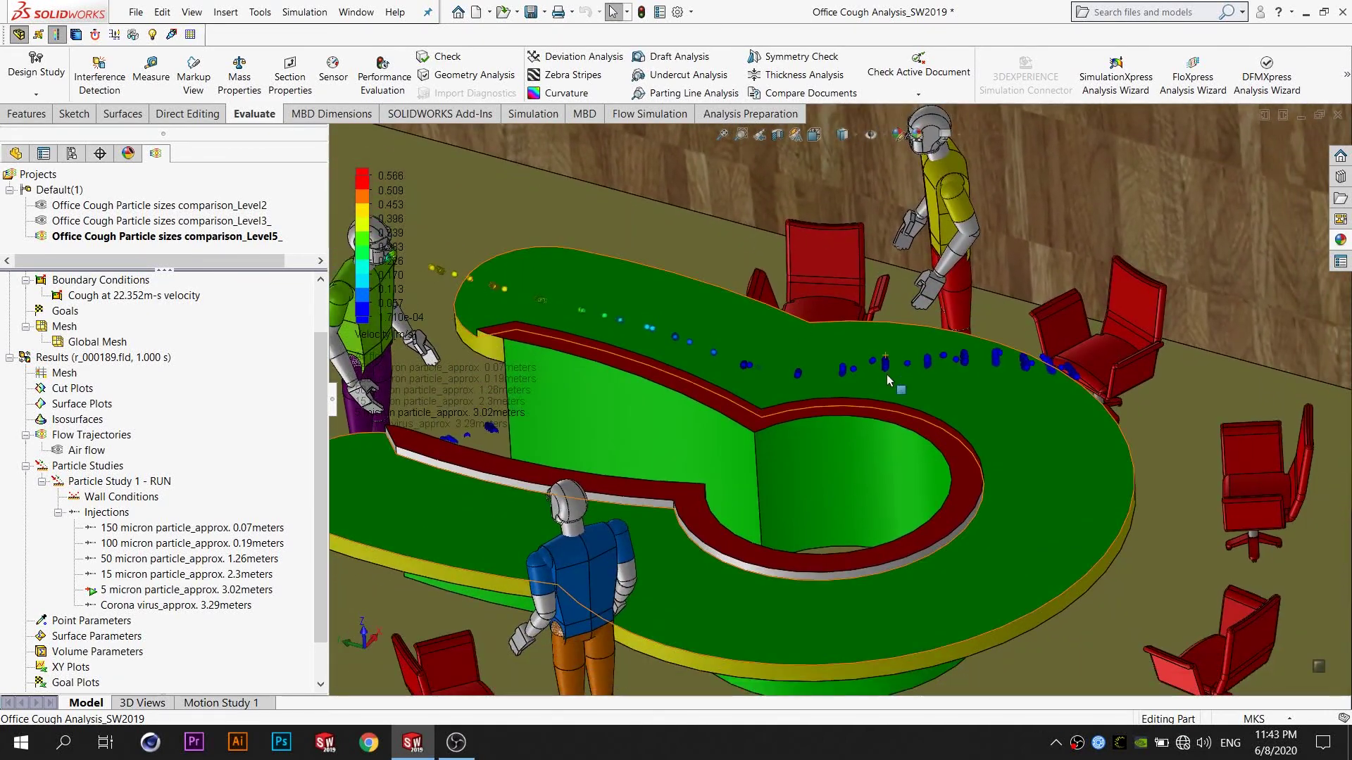
scroll(881, 378, "down", 3)
scroll(828, 407, "up", 2)
scroll(819, 405, "up", 2)
mouse_move(820, 404)
middle_mouse_down()
mouse_move(831, 445)
mouse_move(781, 330)
middle_mouse_up()
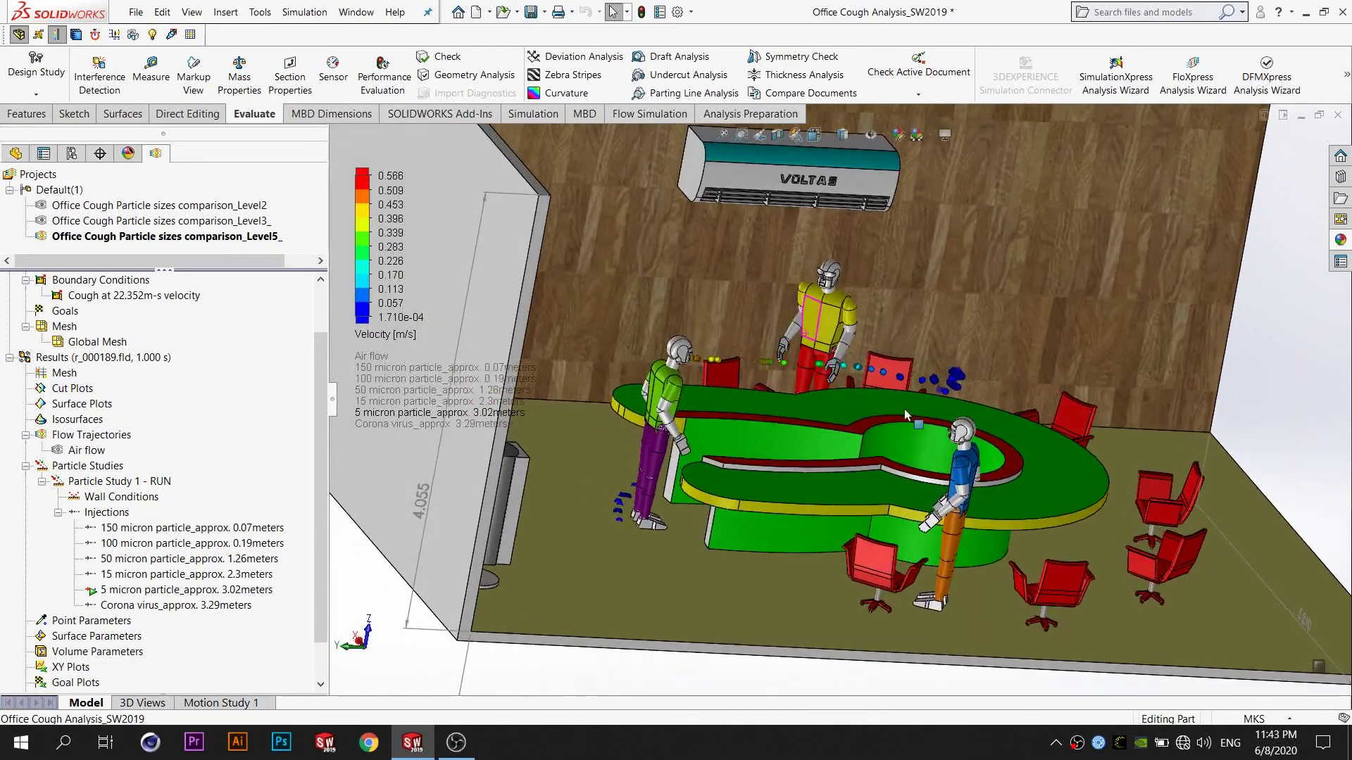
scroll(905, 408, "down", 2)
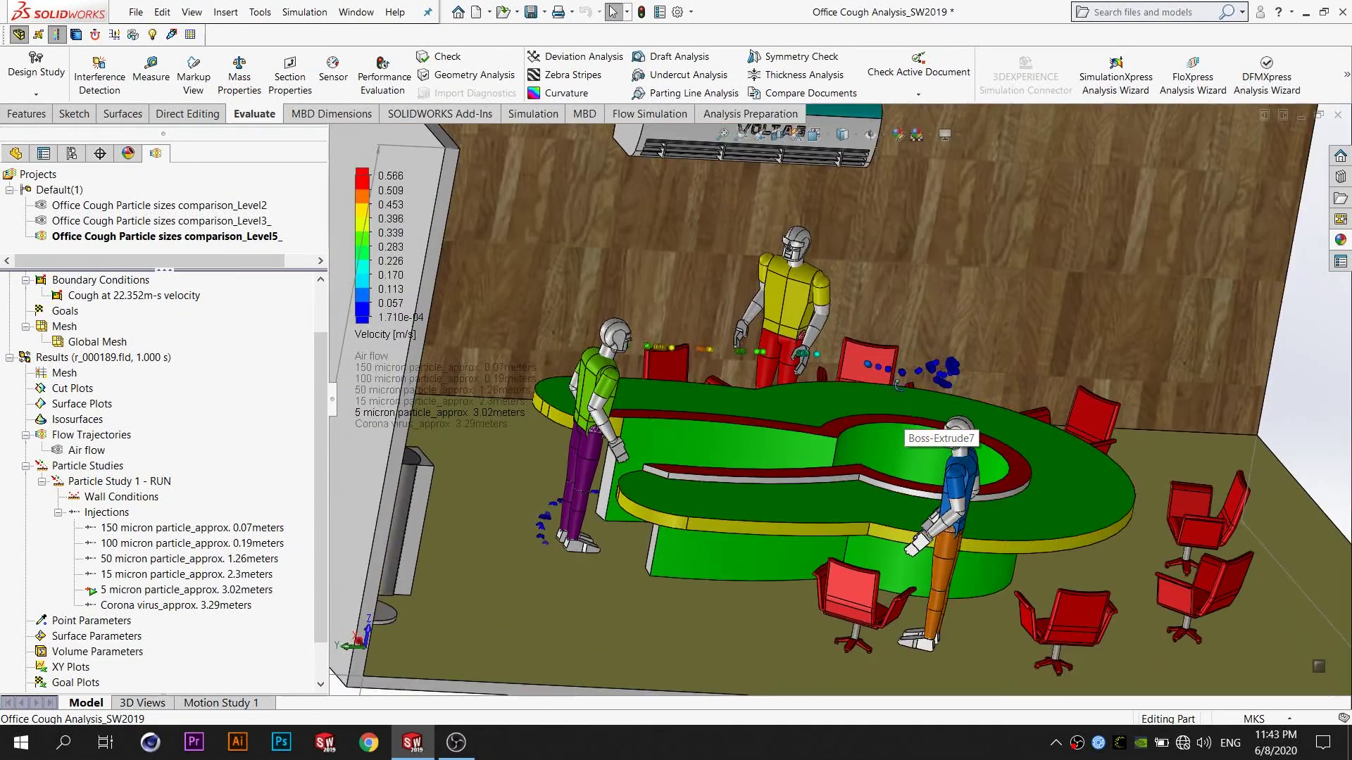
middle_click_drag(898, 385, 761, 445)
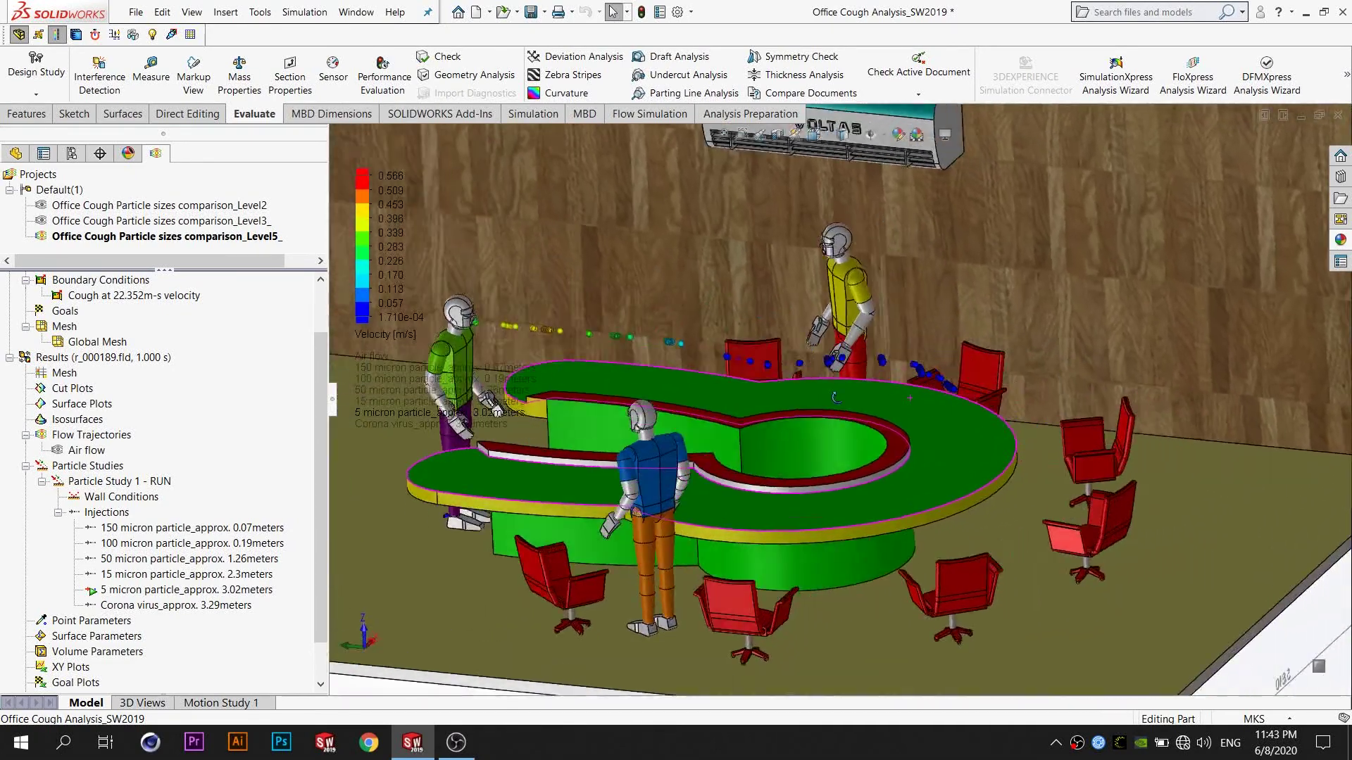
scroll(759, 423, "down", 2)
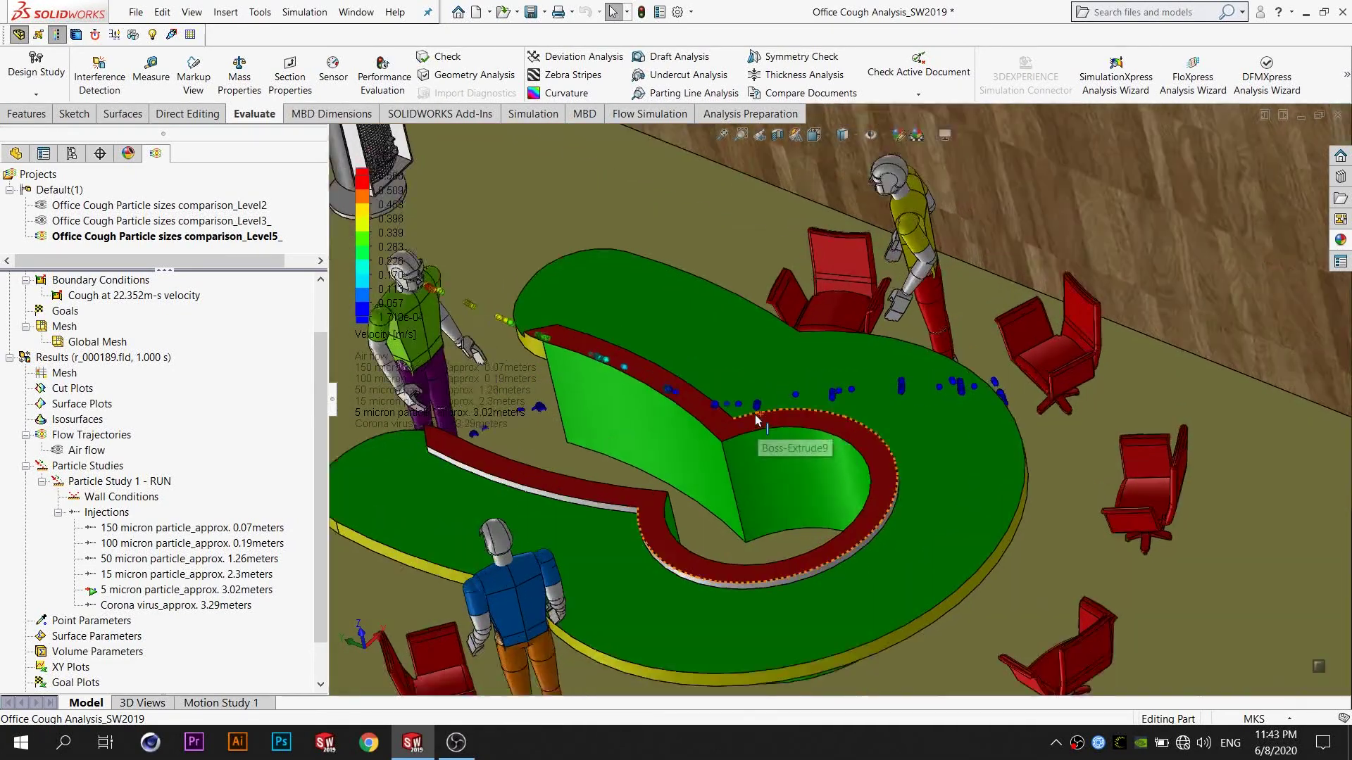
scroll(809, 431, "up", 4)
scroll(809, 430, "down", 2)
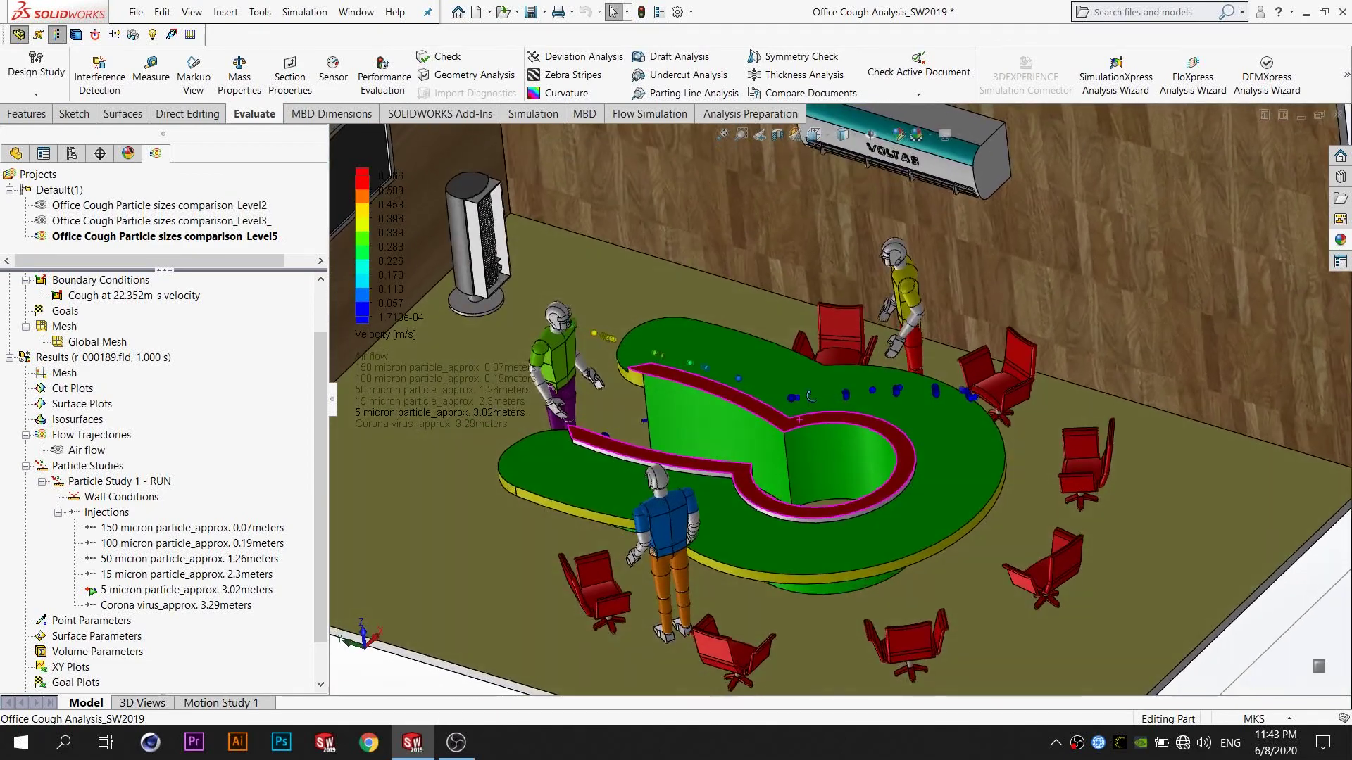
scroll(830, 417, "down", 1)
mouse_move(830, 416)
middle_mouse_down()
mouse_move(821, 403)
mouse_move(901, 337)
middle_mouse_up()
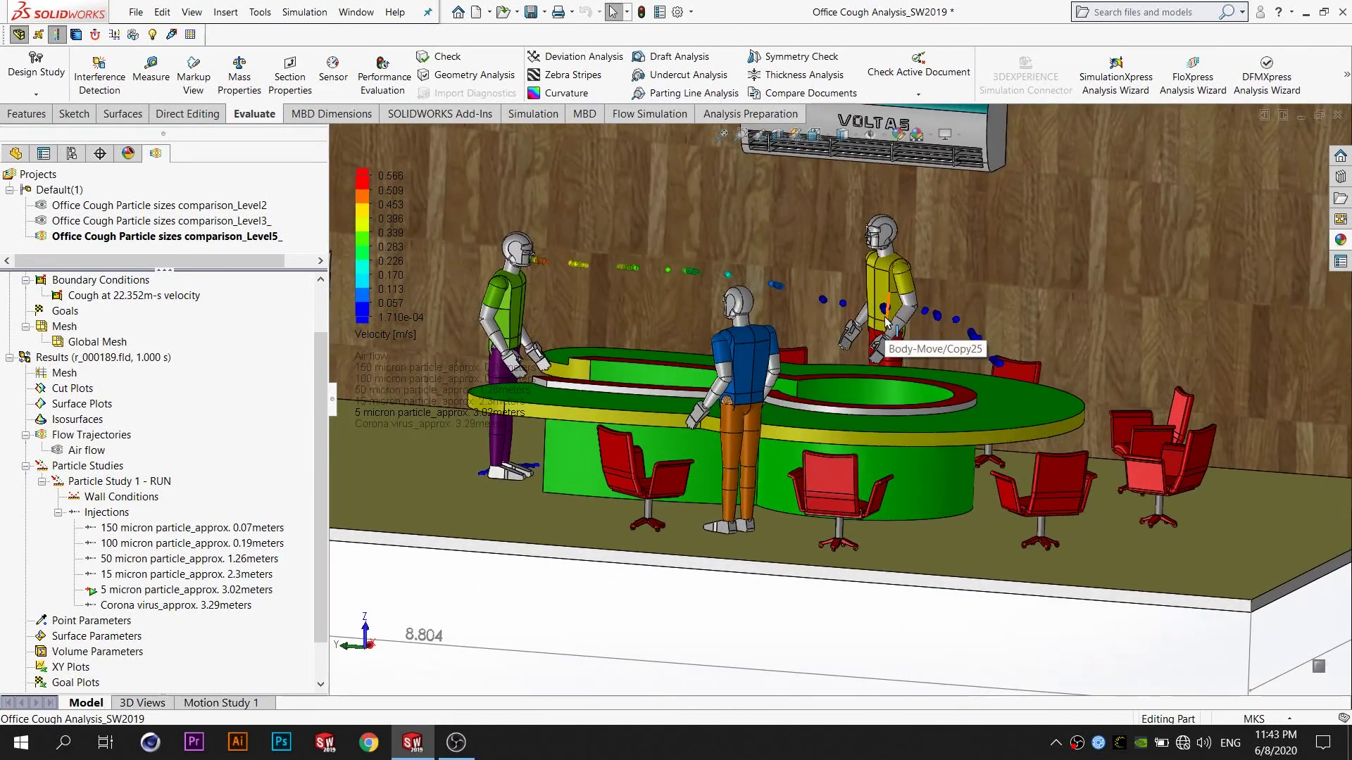
scroll(824, 327, "down", 2)
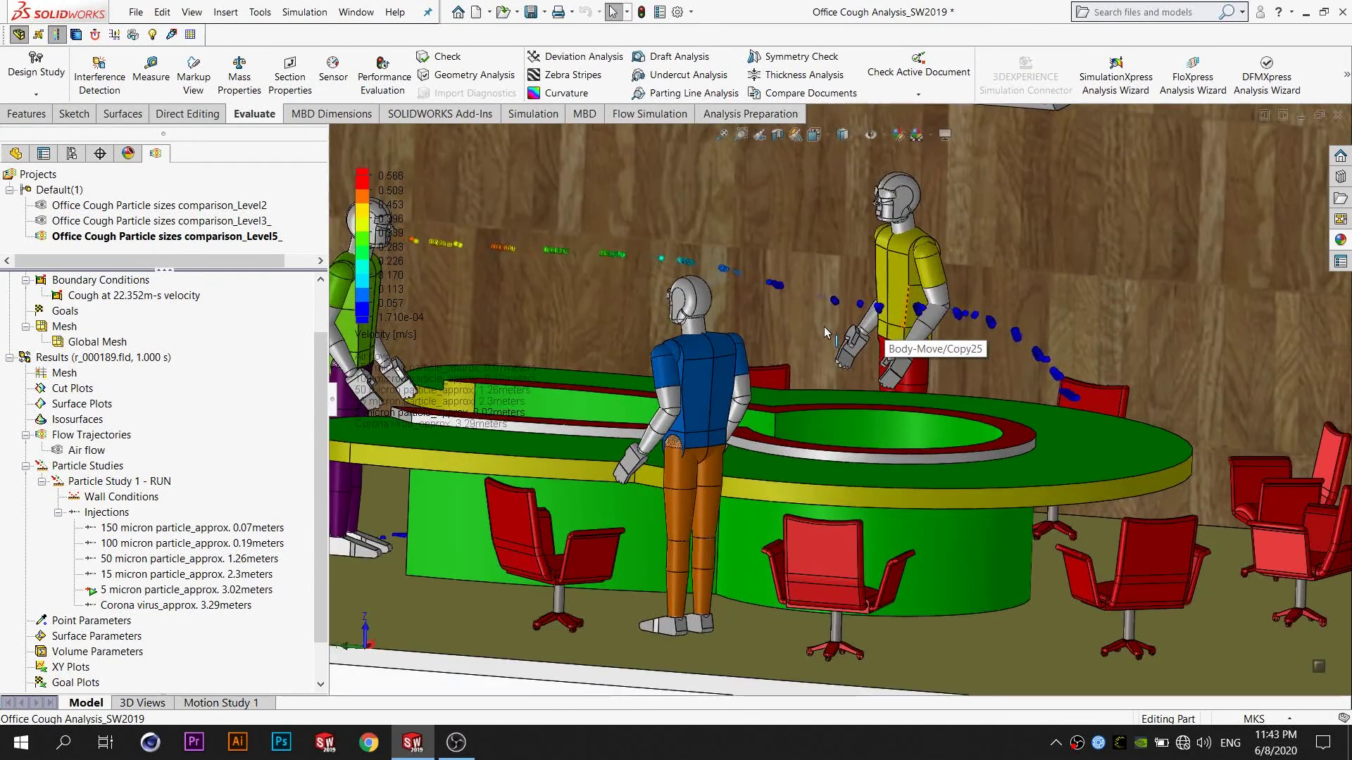
scroll(919, 328, "down", 1)
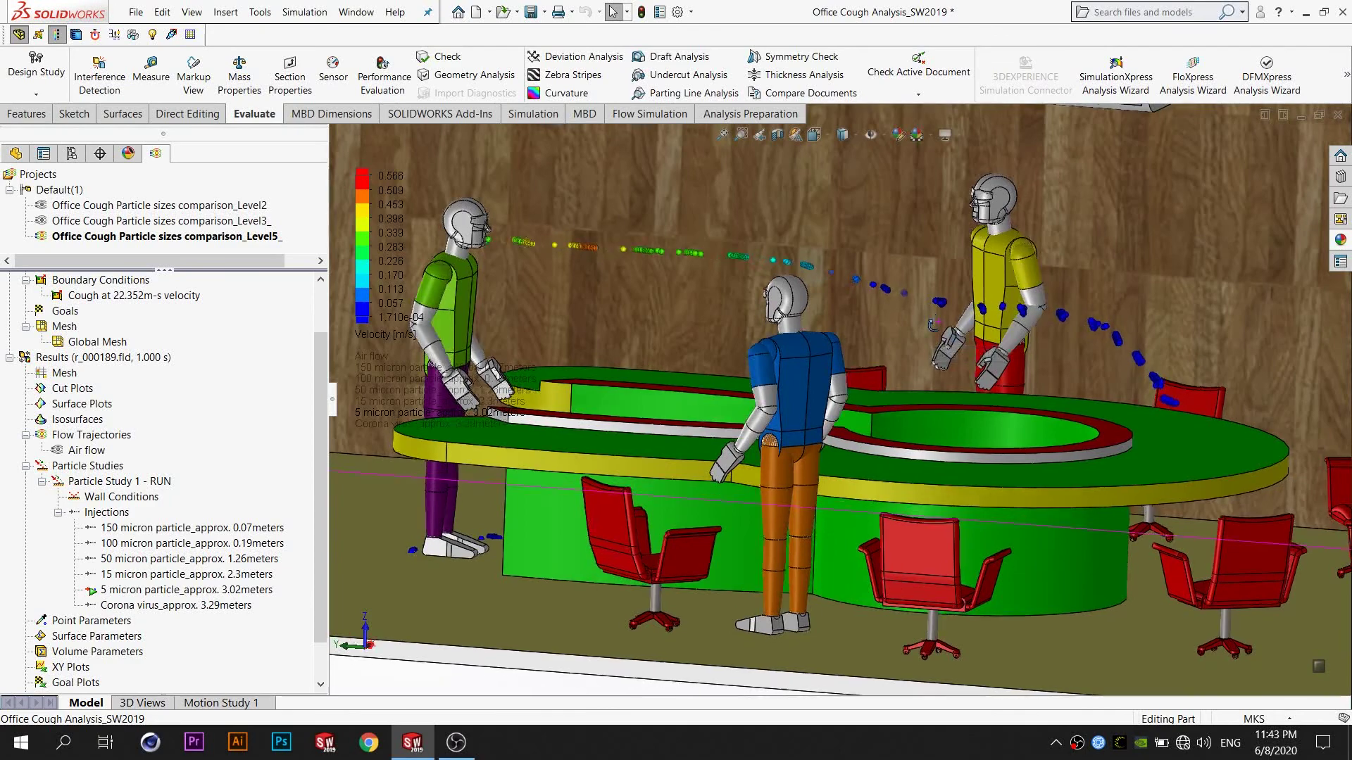
scroll(841, 447, "up", 3)
middle_click_drag(841, 447, 294, 579)
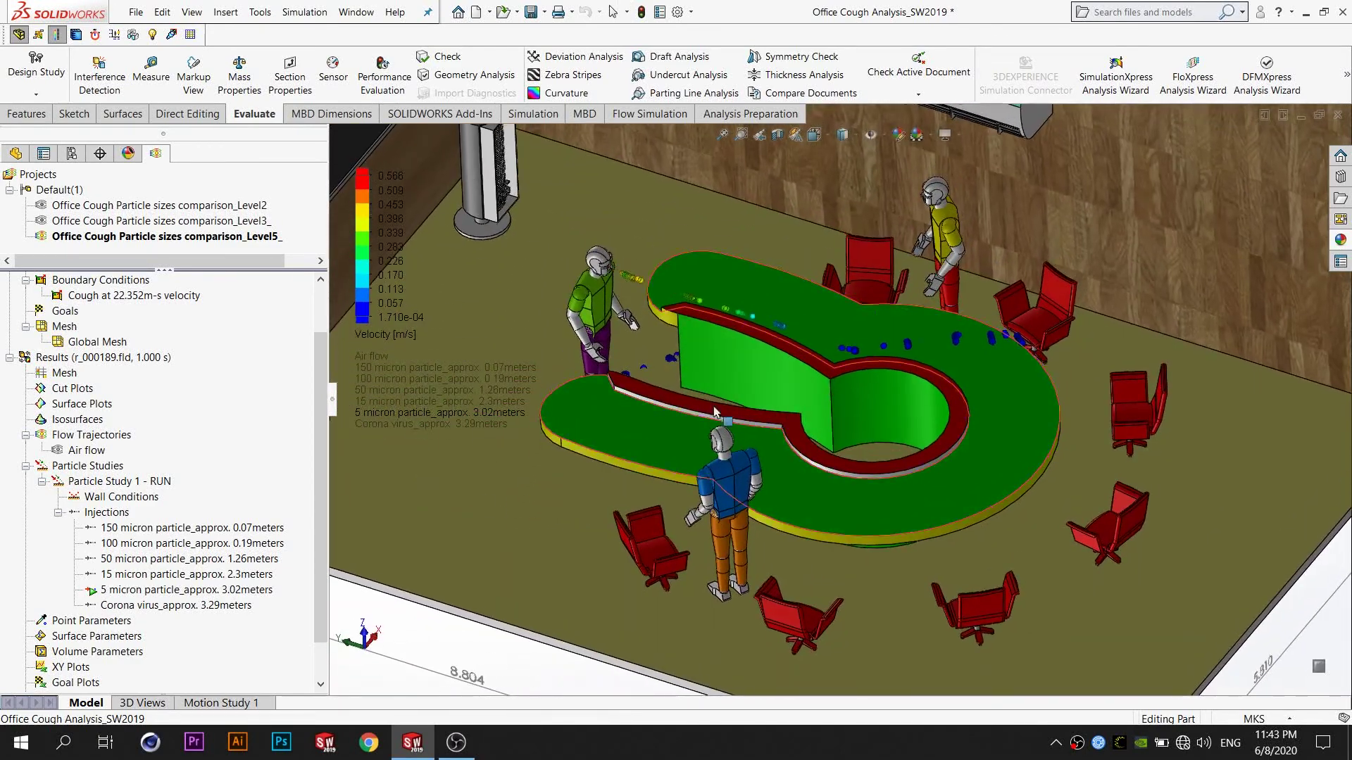
Step: Clear and hide the 5 micron injection under Particle Study 1
right_click(268, 596)
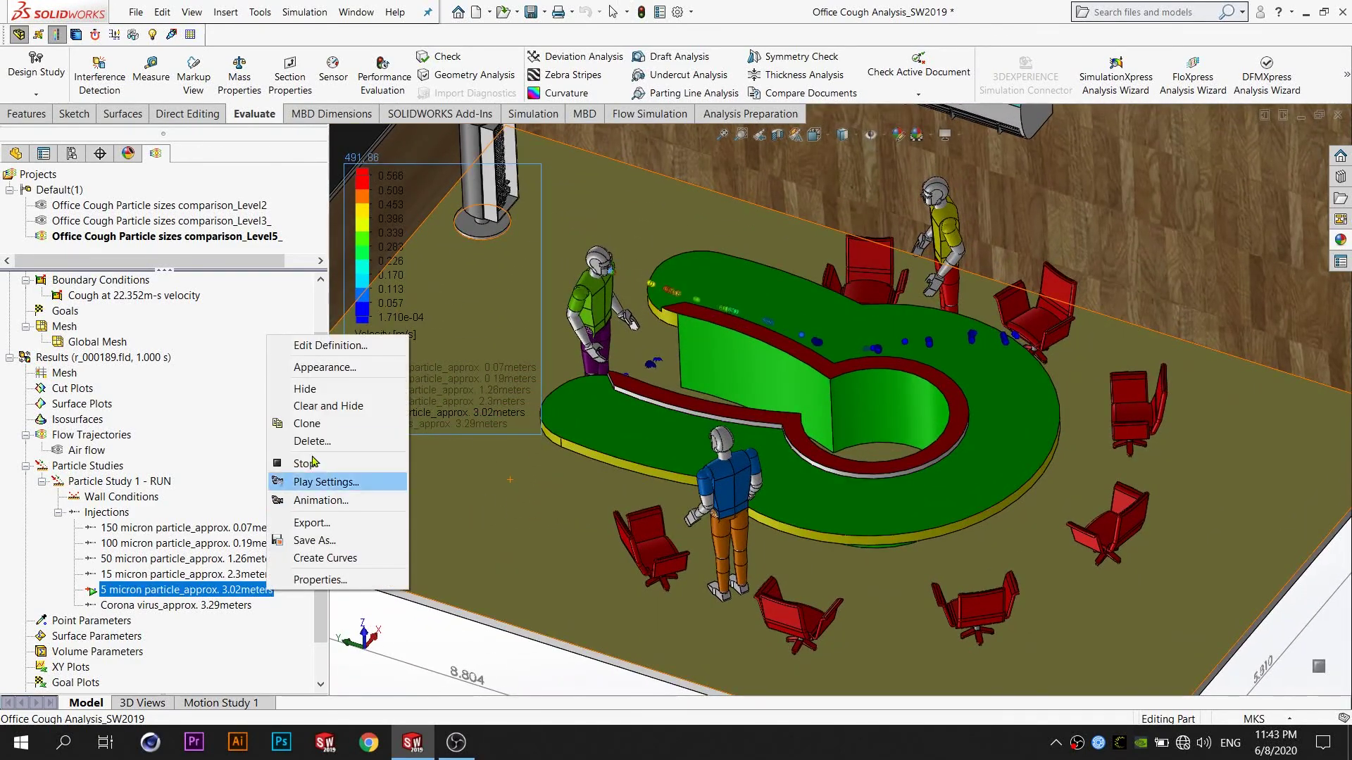
left_click(342, 406)
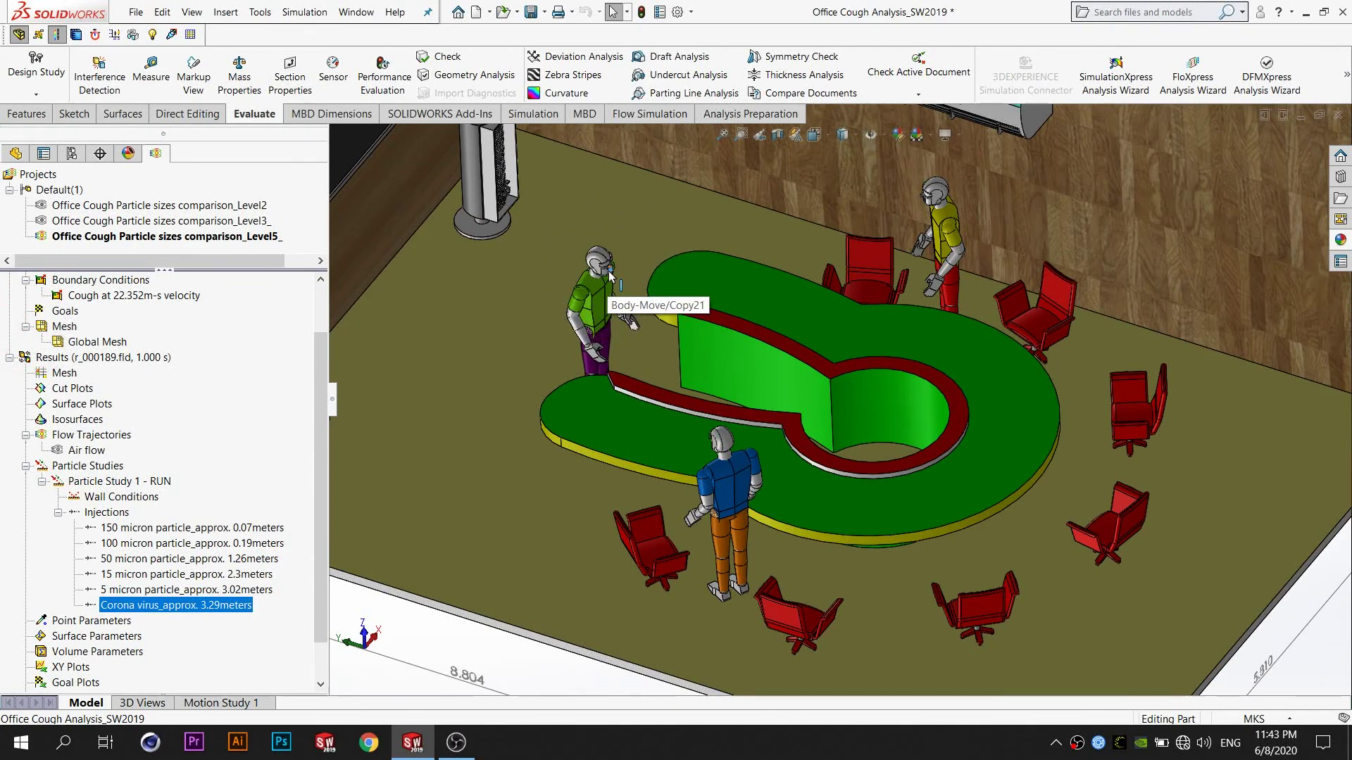
Step: Play the Corona virus injection and review its velocity legend settings, topping out at 0.586 m/s
right_click(250, 610)
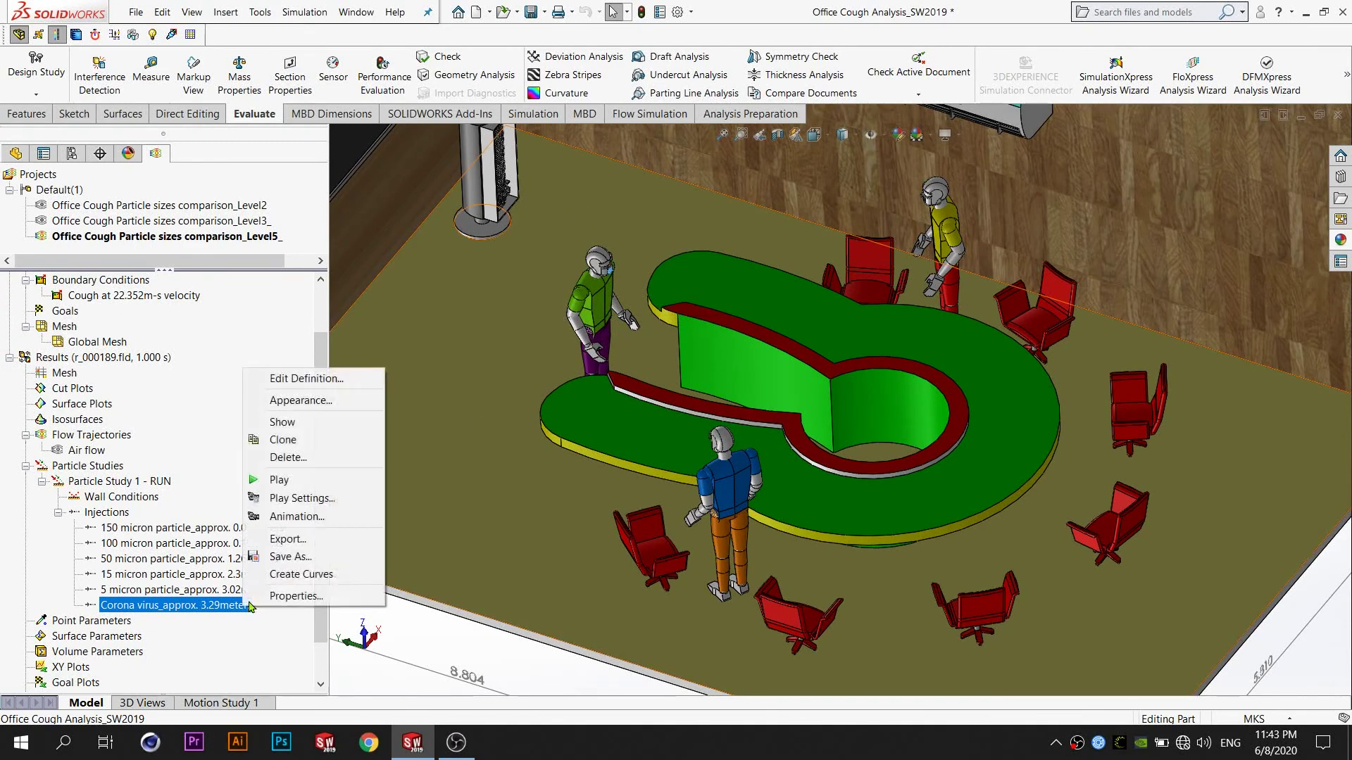
left_click(286, 479)
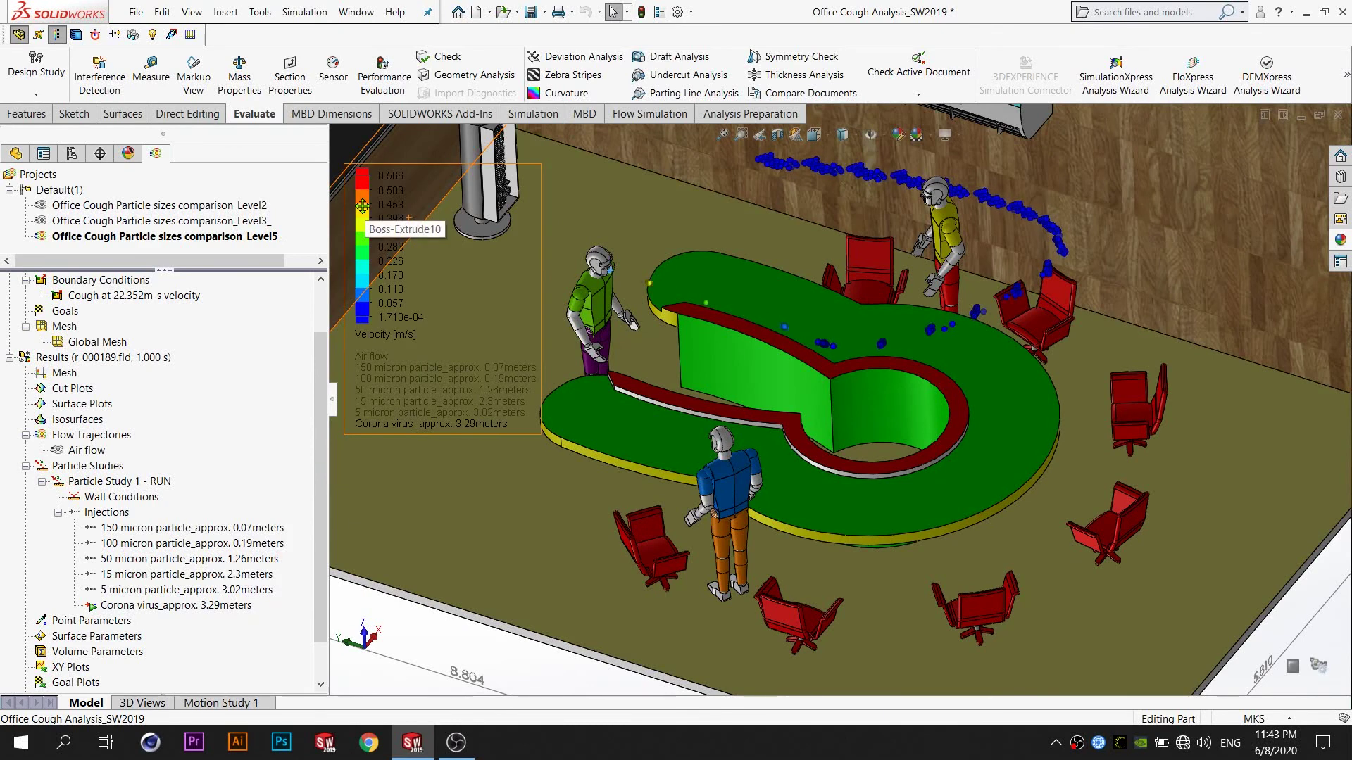
right_click(366, 209)
left_click(389, 218)
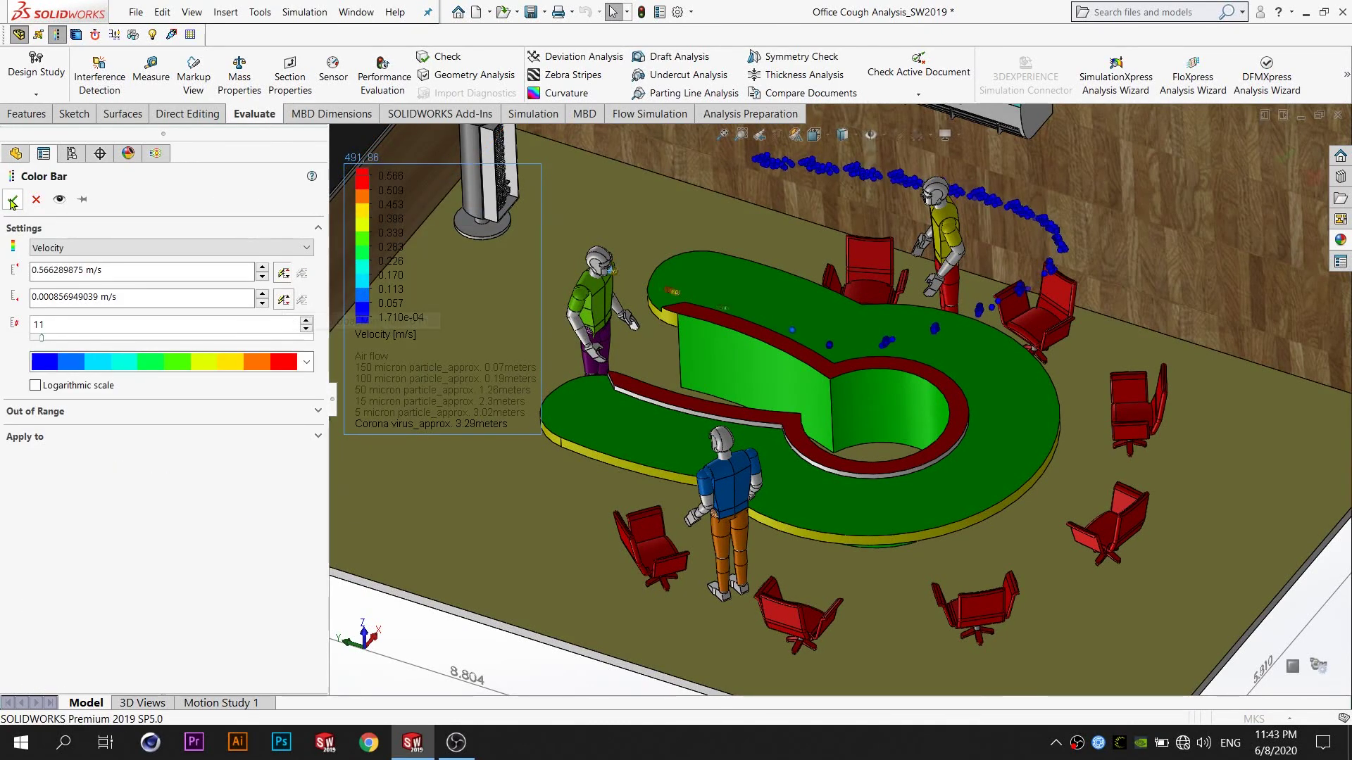
key("Escape")
scroll(780, 361, "down", 5)
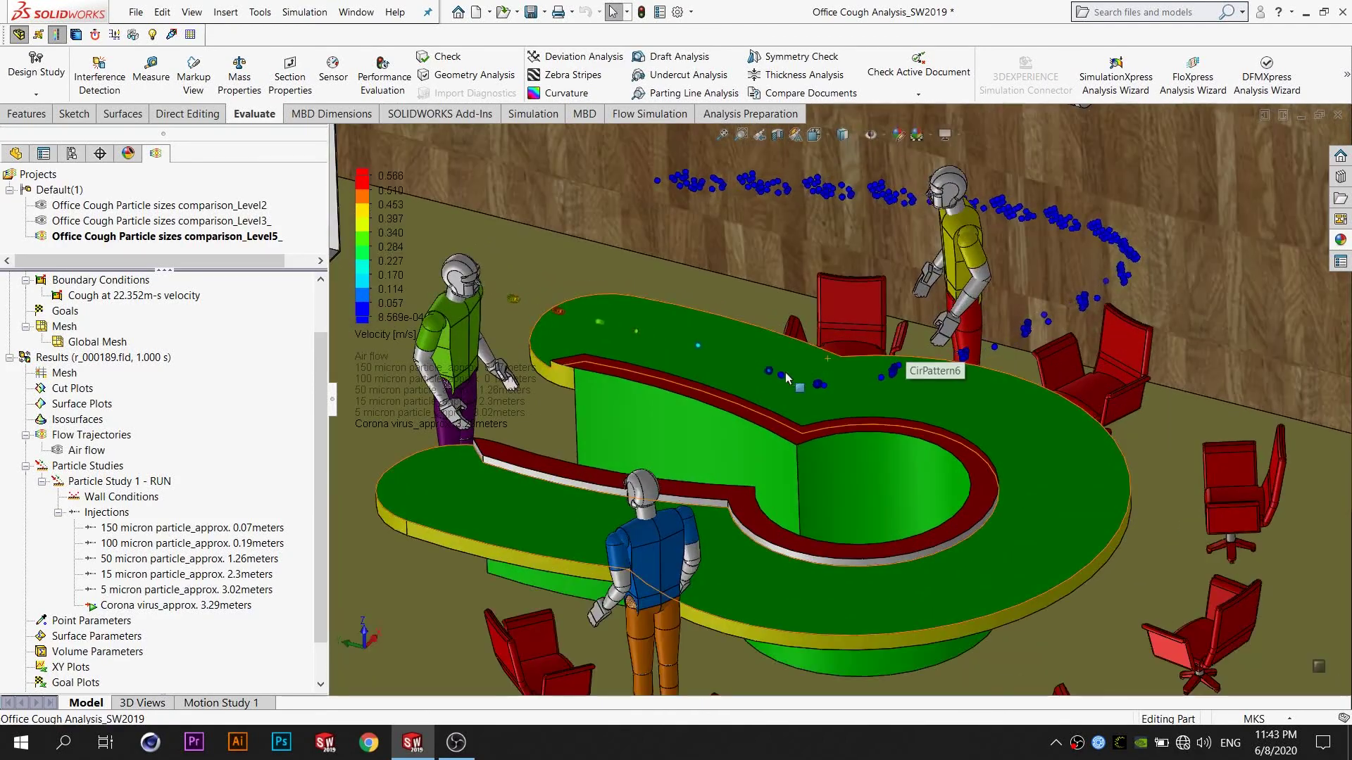
scroll(851, 360, "up", 2)
scroll(883, 375, "up", 2)
scroll(885, 381, "up", 1)
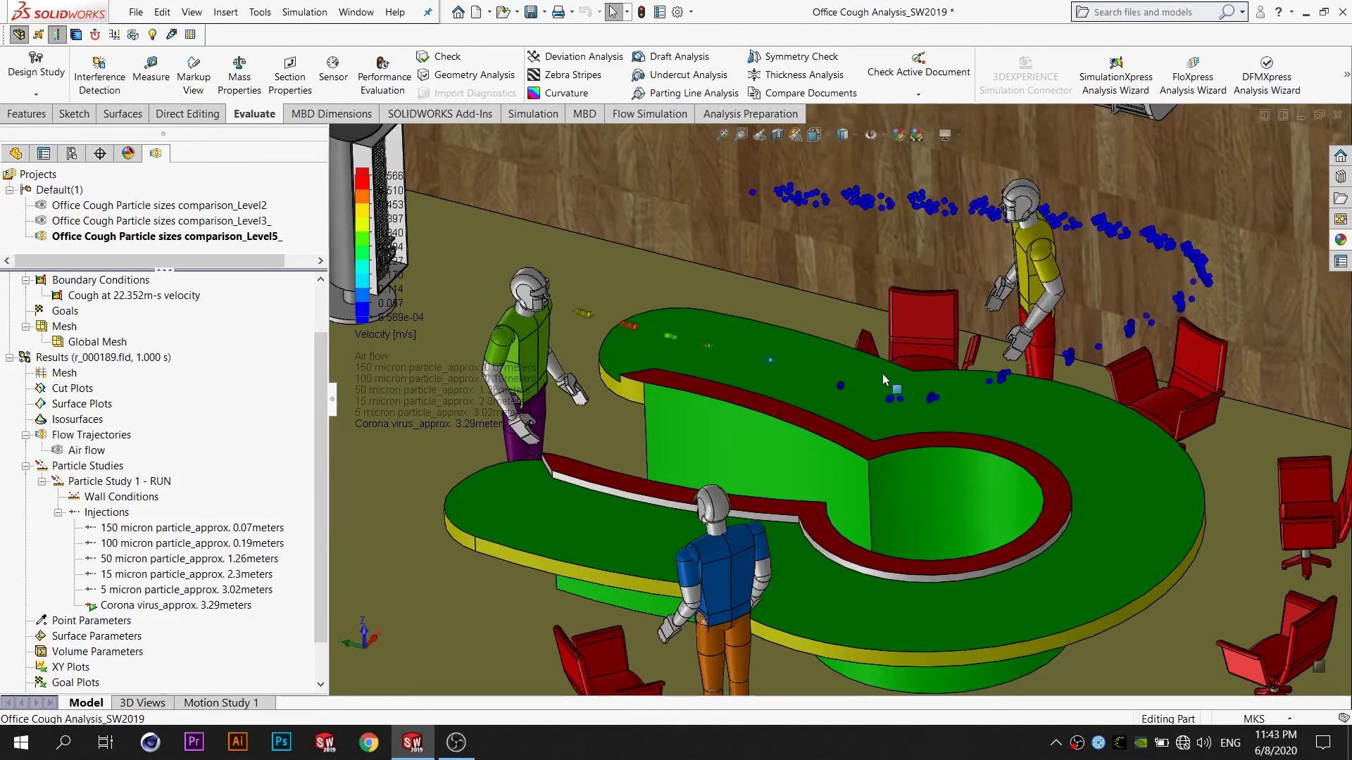
scroll(764, 317, "down", 2)
scroll(764, 316, "down", 1)
middle_click_drag(764, 317, 872, 349, "ctrl")
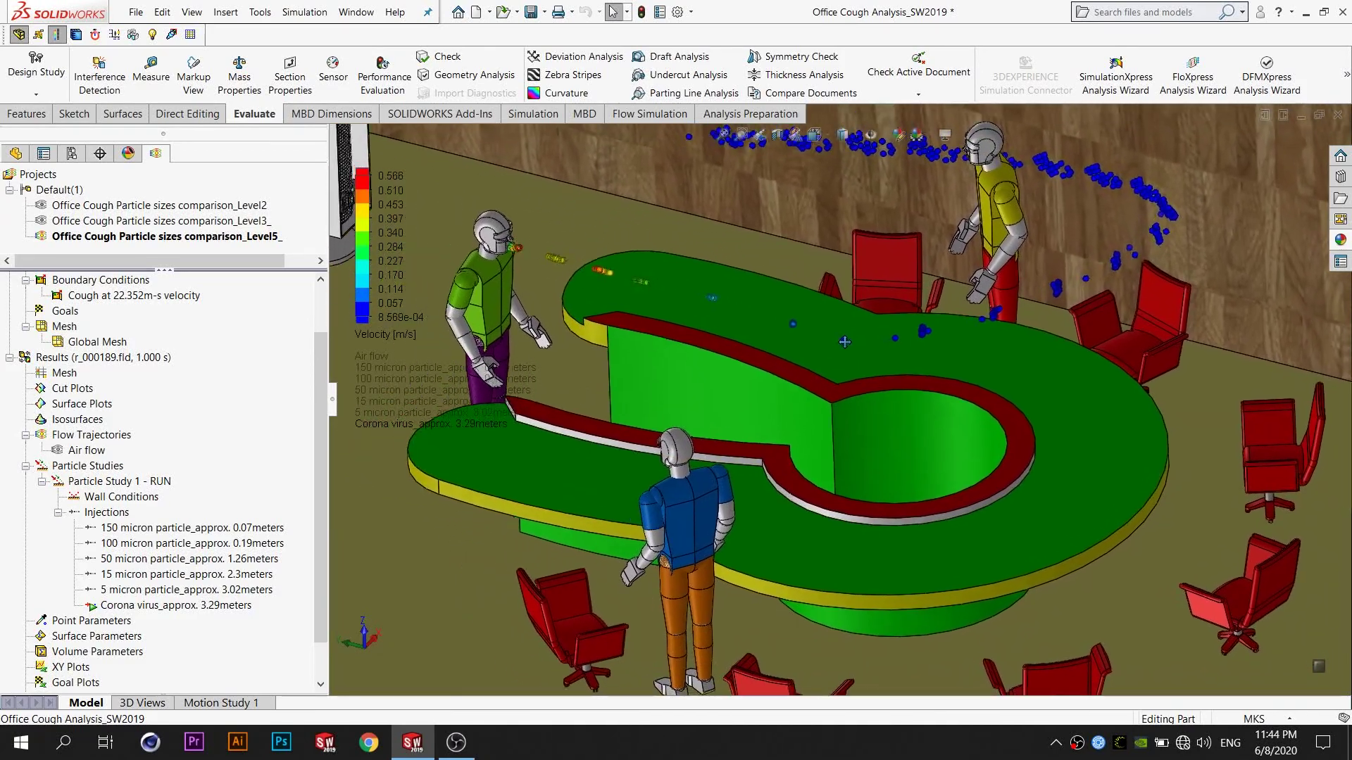
middle_click_drag(910, 449, 851, 452)
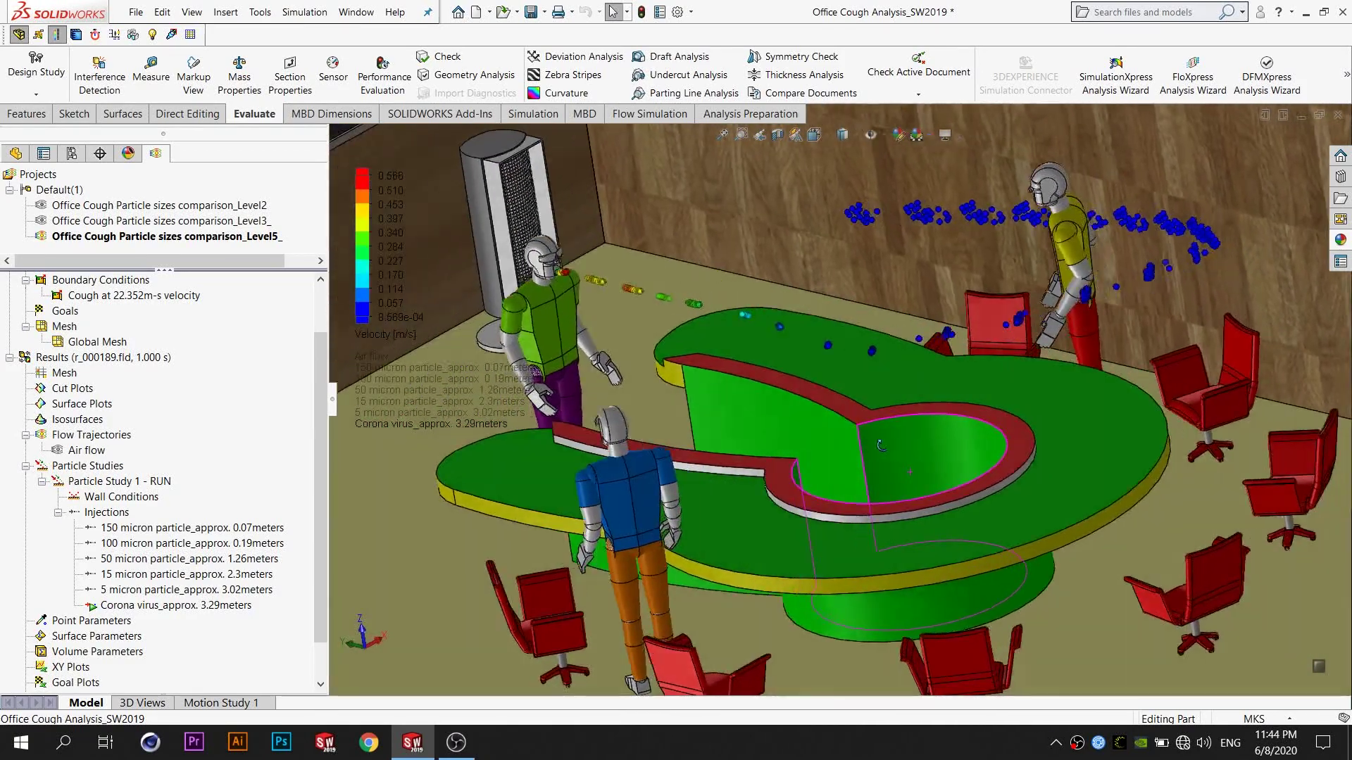
mouse_move(923, 412)
middle_mouse_down()
mouse_move(906, 384)
mouse_move(937, 384)
mouse_move(929, 451)
mouse_move(930, 350)
middle_mouse_up()
key("f")
scroll(862, 435, "down", 3)
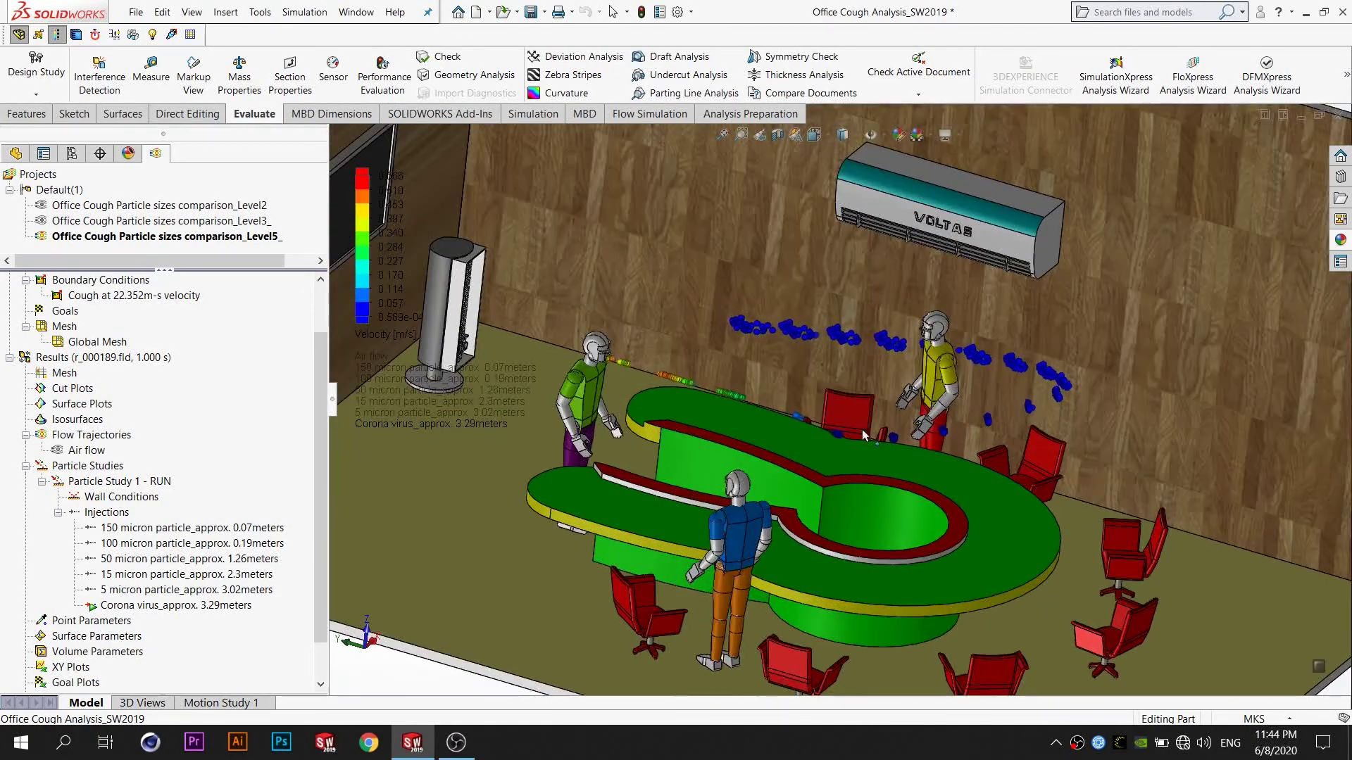
scroll(862, 435, "down", 2)
scroll(845, 449, "up", 2)
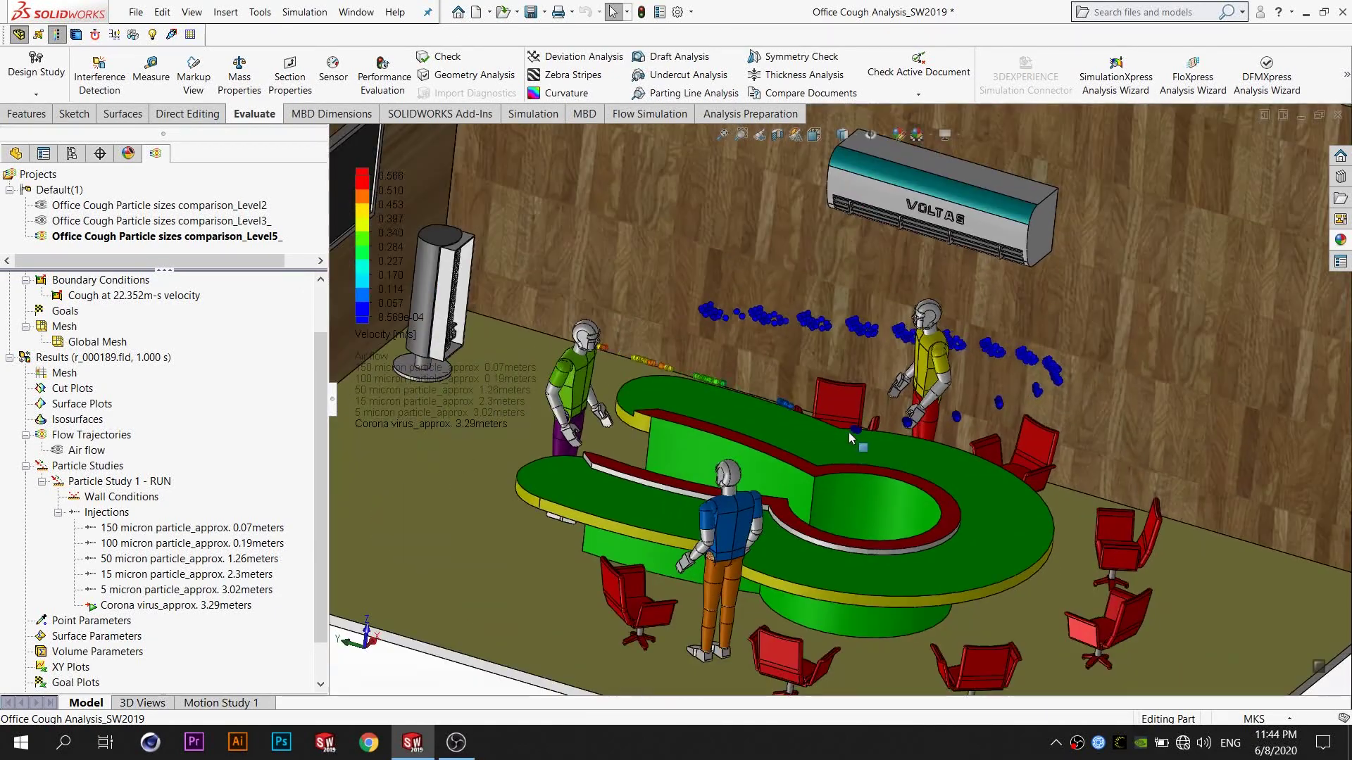
scroll(835, 450, "up", 2)
scroll(823, 454, "up", 2)
scroll(815, 457, "up", 1)
scroll(815, 456, "down", 1)
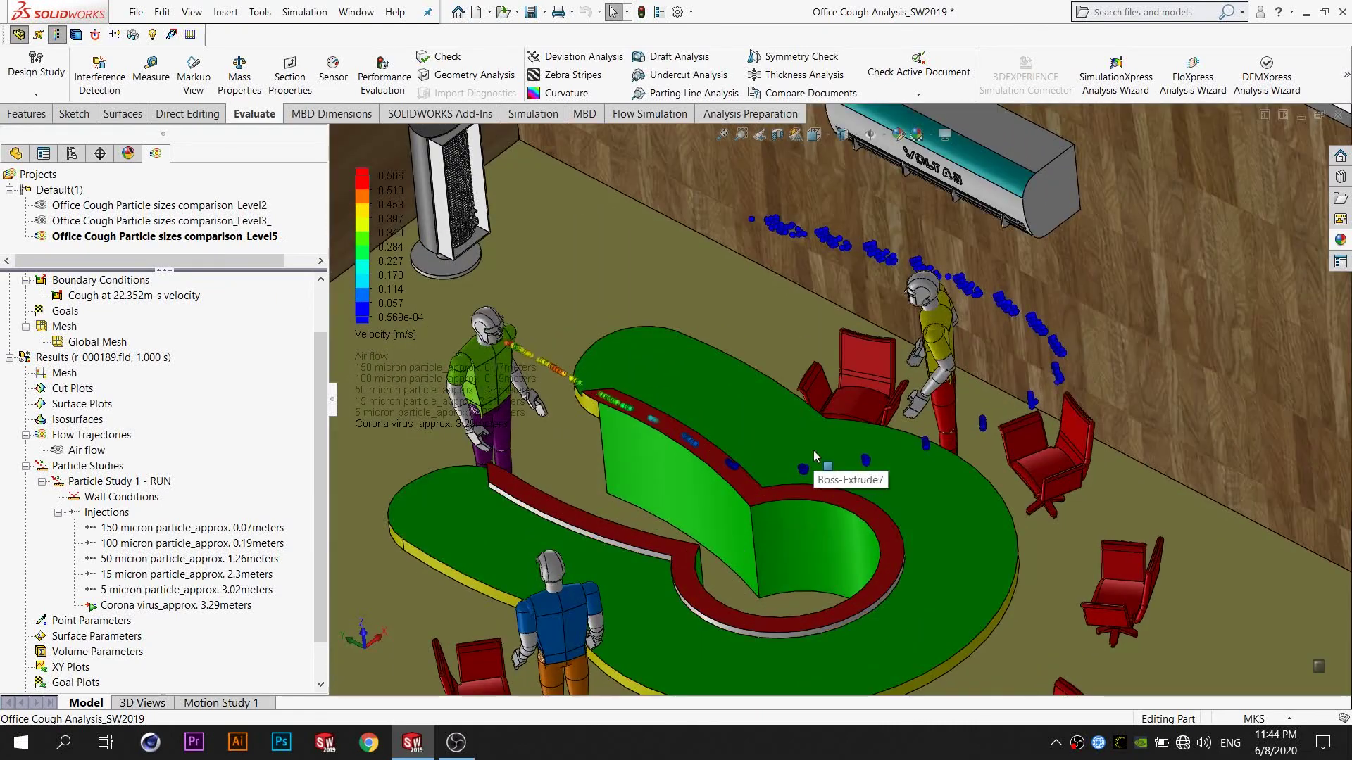
middle_click_drag(798, 465, 865, 430, "ctrl")
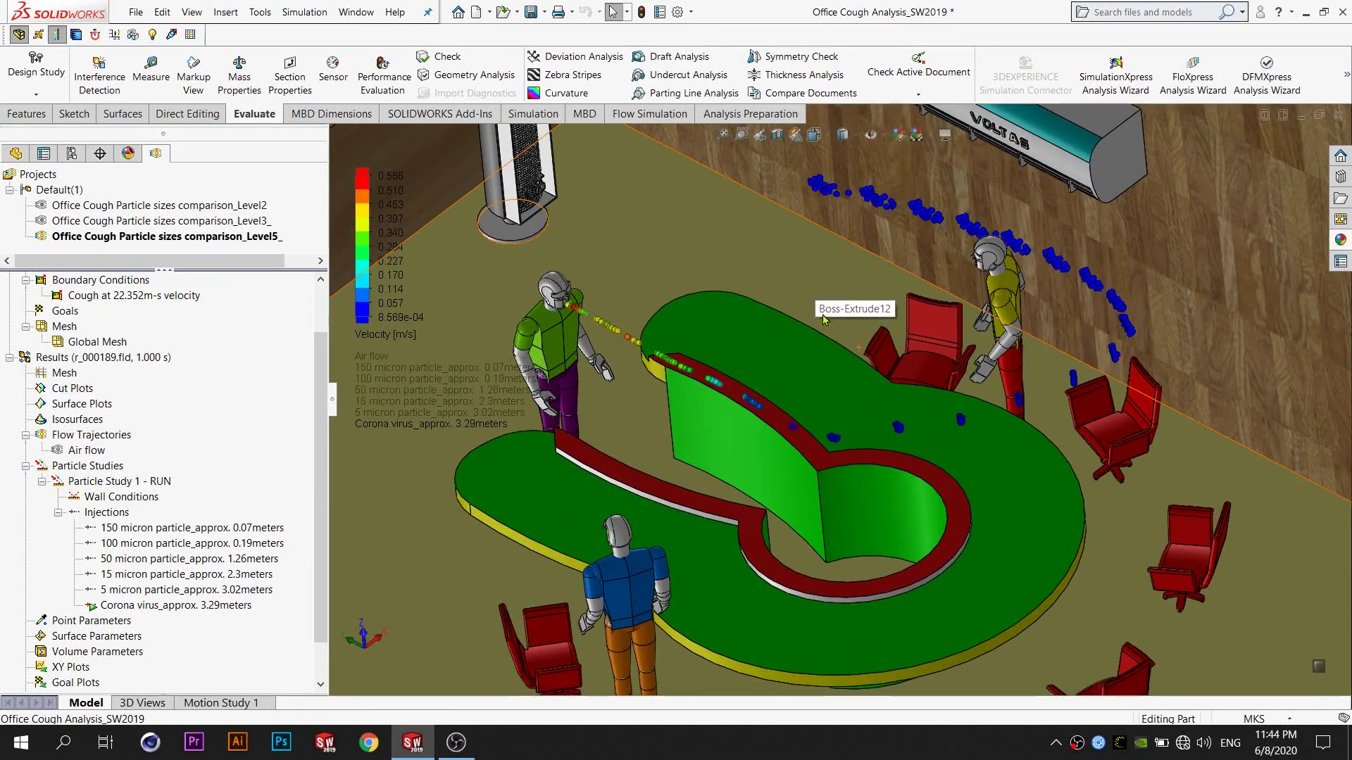
mouse_move(848, 475)
middle_mouse_down()
mouse_move(879, 416)
mouse_move(838, 380)
mouse_move(722, 416)
mouse_move(872, 423)
mouse_move(891, 440)
mouse_move(798, 425)
middle_mouse_up()
scroll(842, 361, "down", 3)
scroll(872, 423, "up", 3)
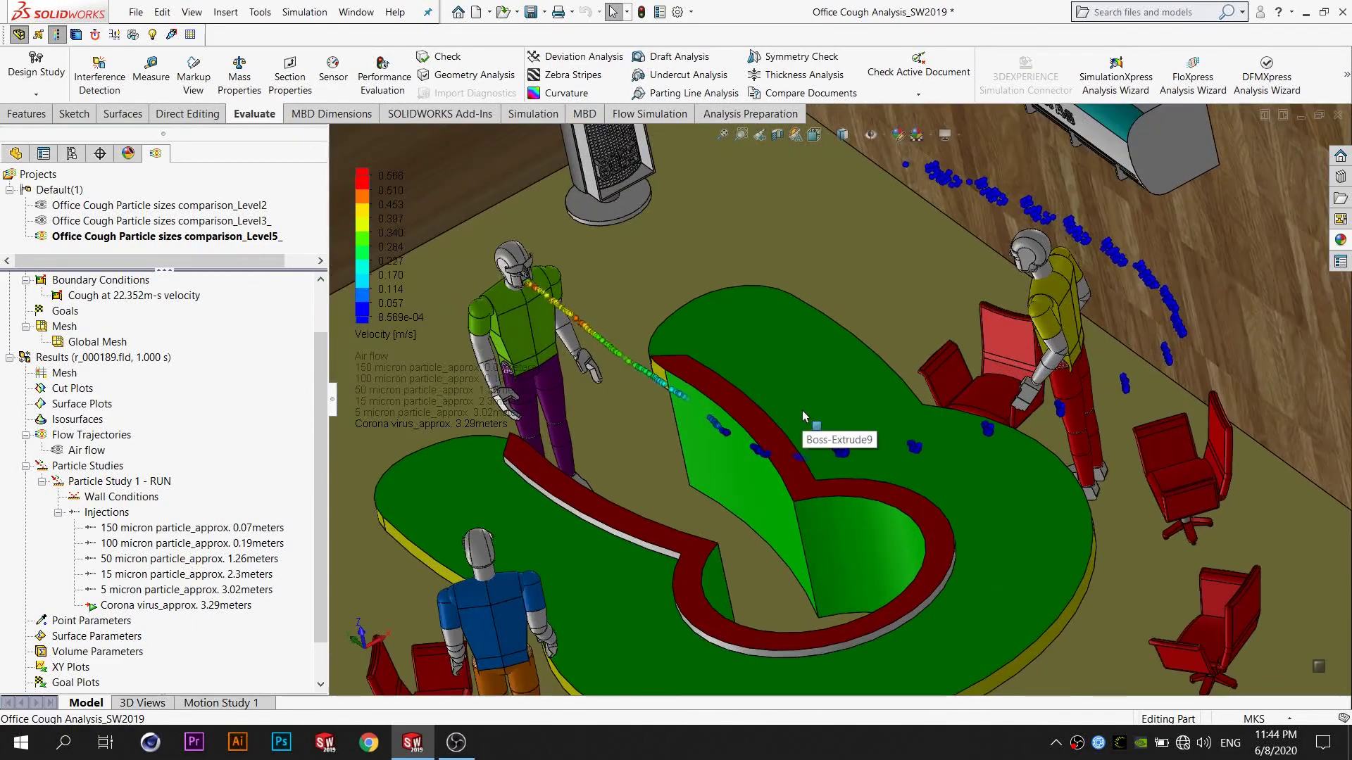
scroll(801, 411, "up", 6)
Step: Clear and hide the Corona virus injection, leaving the bare office model
middle_click_drag(838, 396, 875, 441)
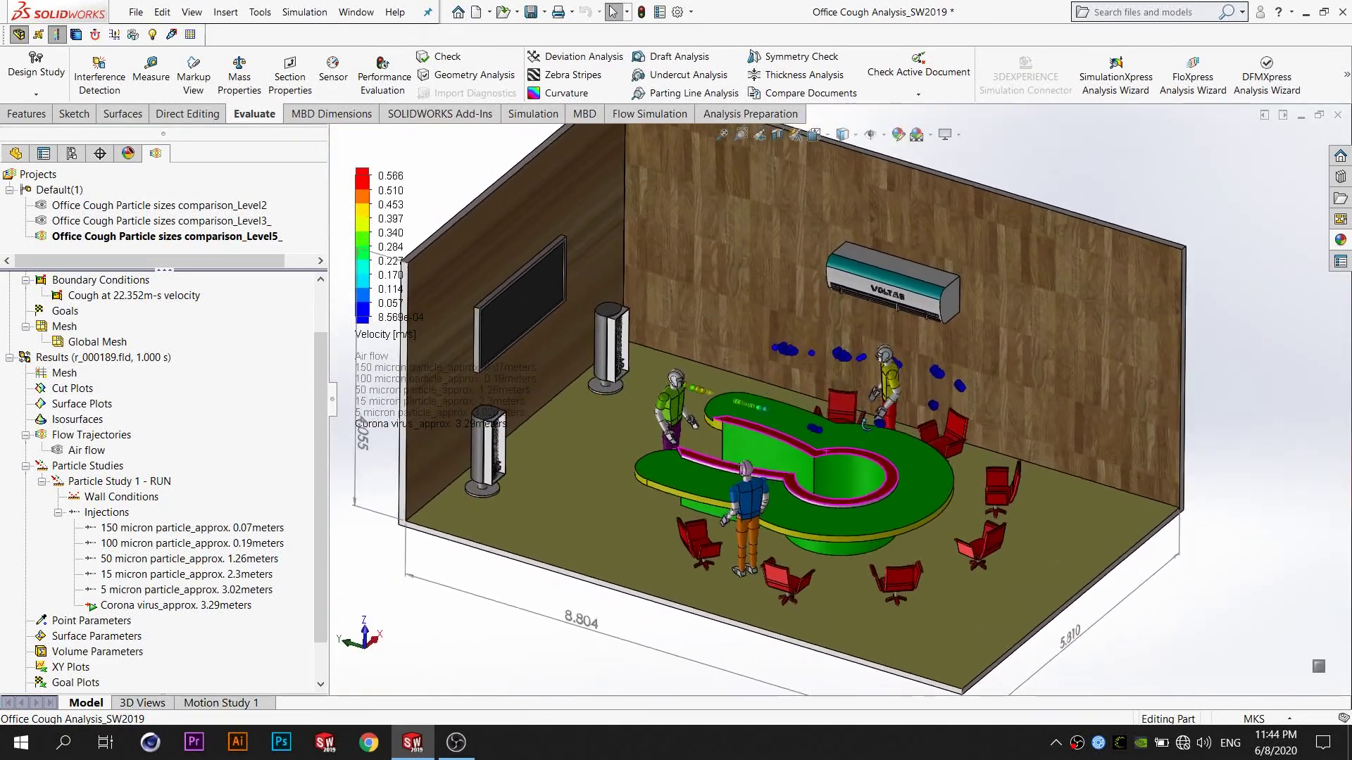
scroll(875, 442, "down", 3)
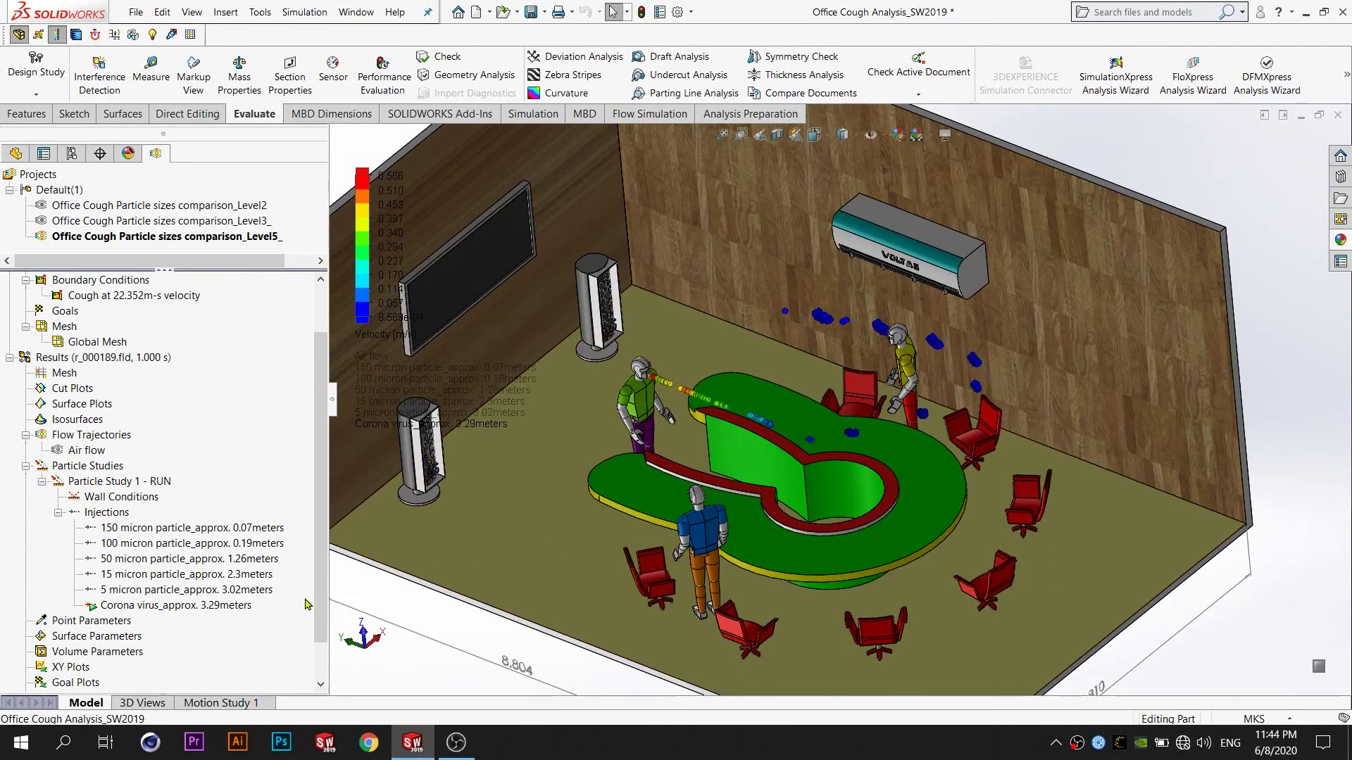
right_click(243, 607)
left_click(317, 421)
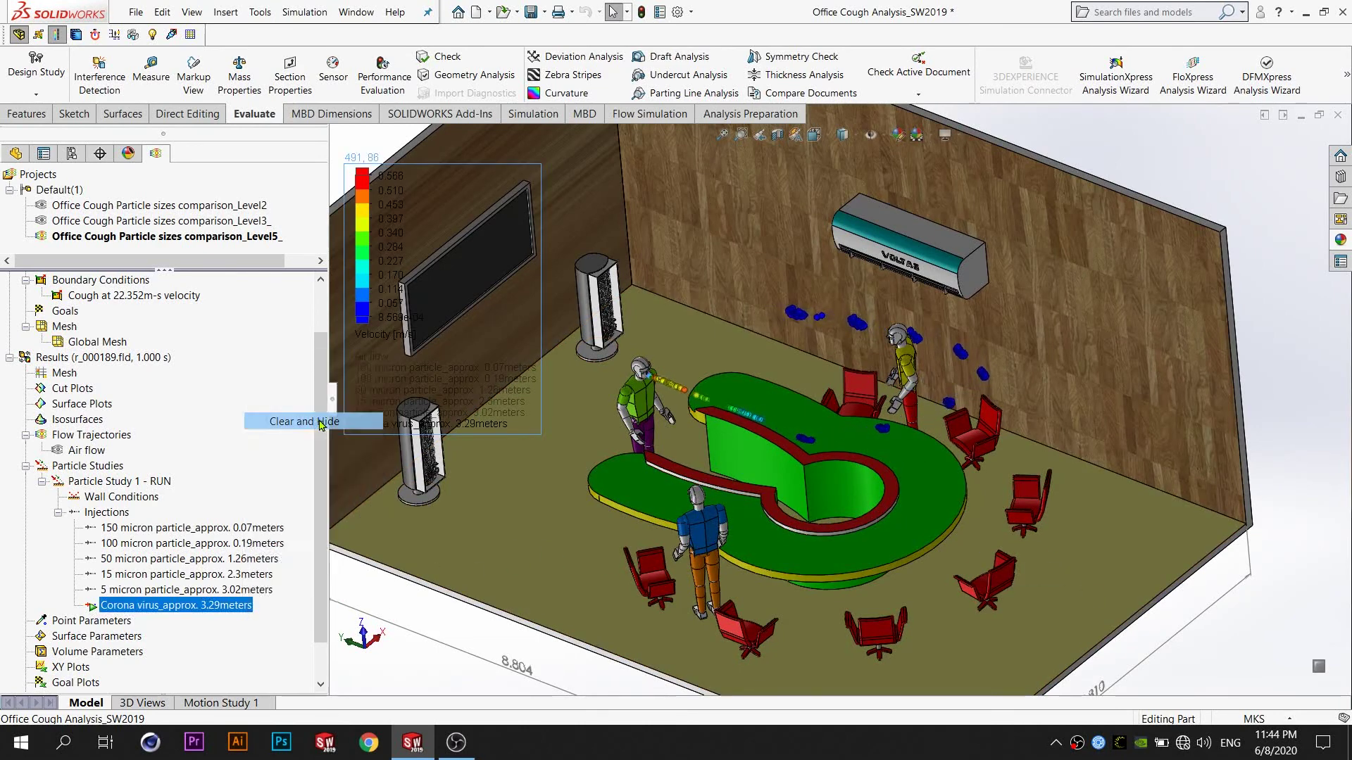
scroll(798, 427, "up", 3)
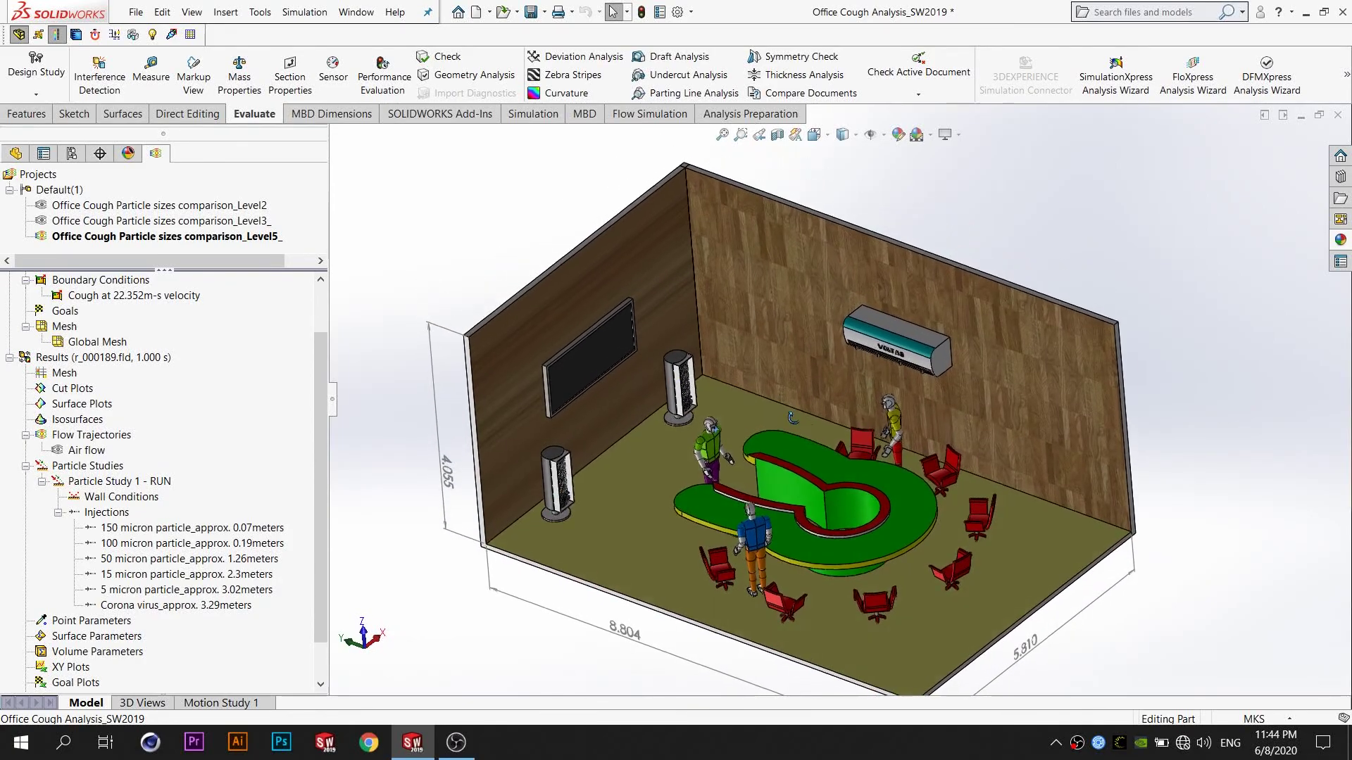